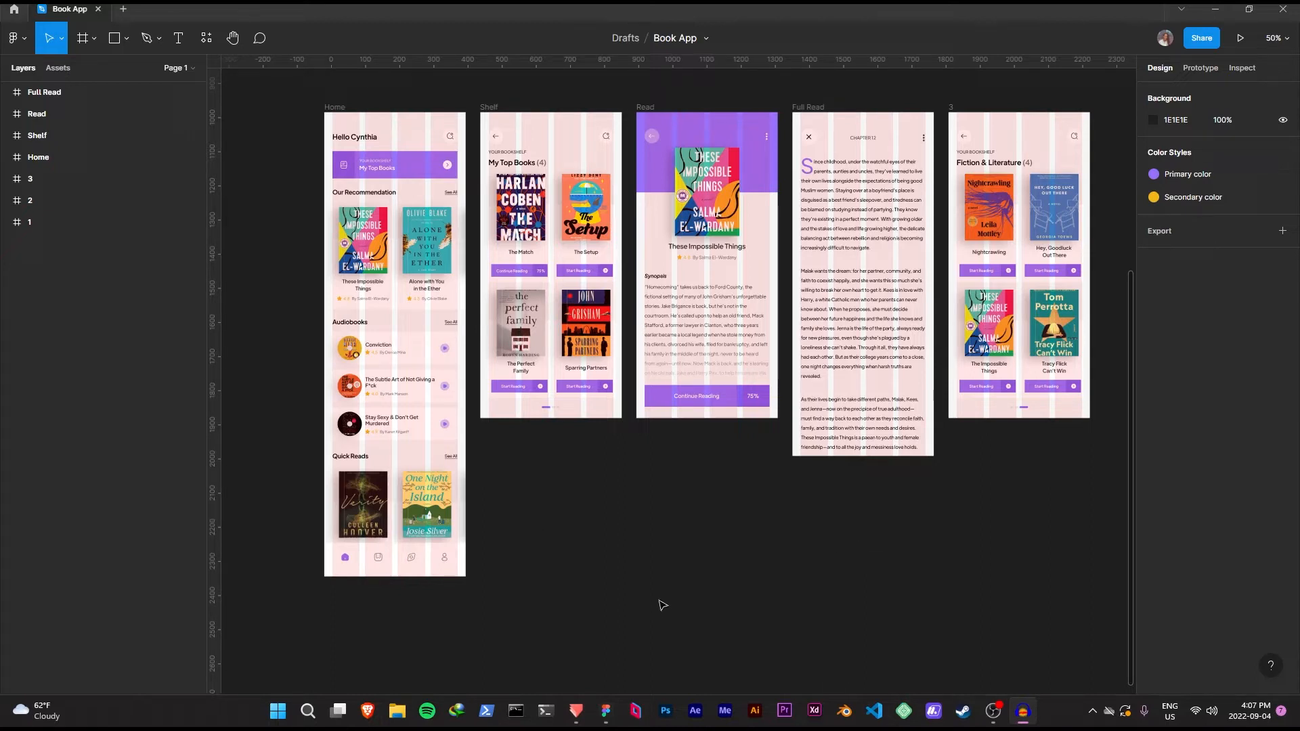
Look over the Book App screens and examine bookshelf frames 1 and 2 up close.
{"action": "scroll", "coordinate": [582, 609], "scroll_direction": "up", "scroll_amount": 5}
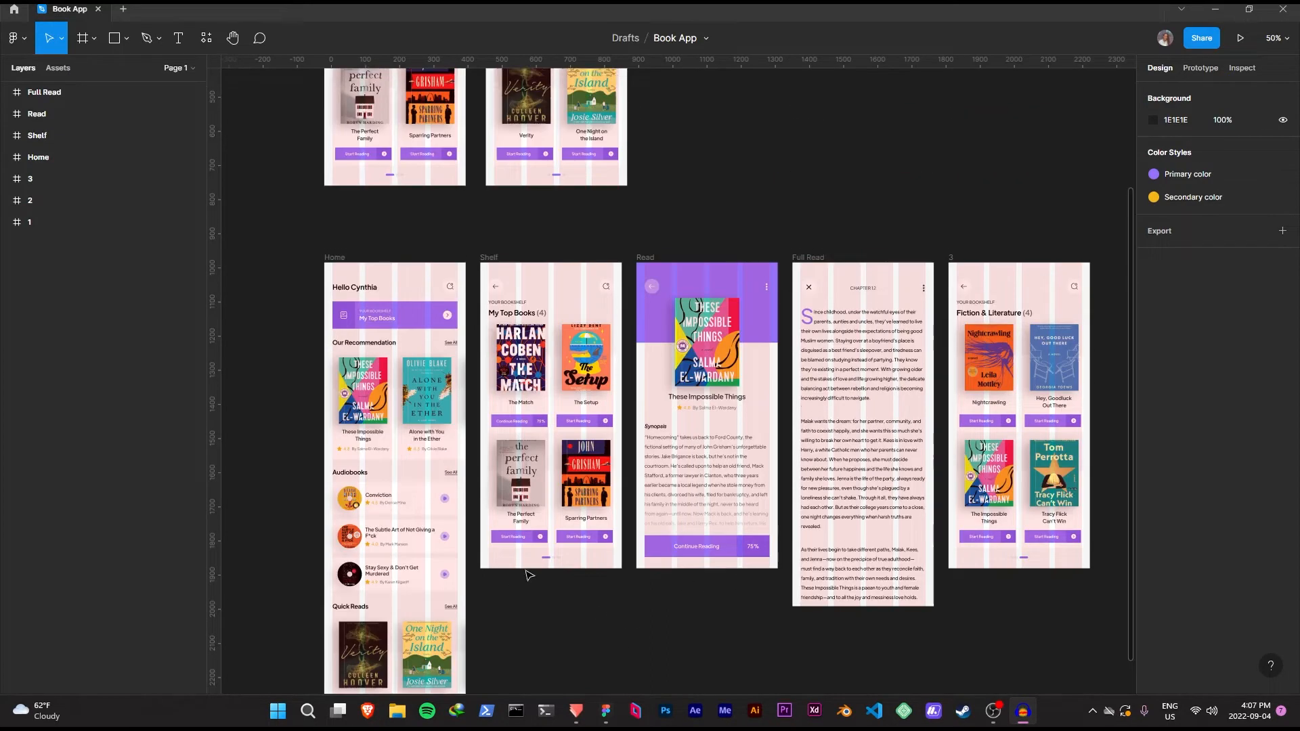
{"action": "scroll", "coordinate": [402, 177], "scroll_direction": "down", "scroll_amount": 3}
{"action": "scroll", "coordinate": [406, 163], "scroll_direction": "up", "scroll_amount": 8}
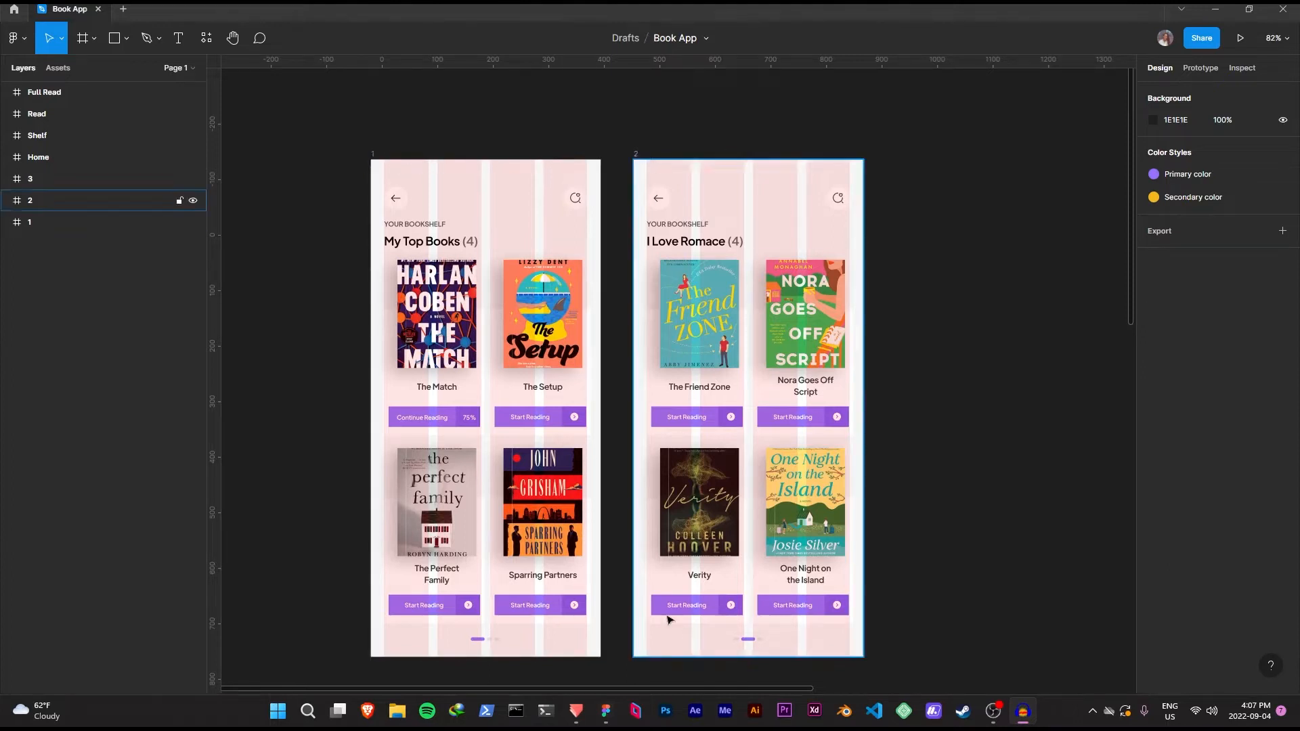
{"action": "scroll", "coordinate": [443, 581], "scroll_direction": "up", "scroll_amount": 2}
{"action": "scroll", "coordinate": [827, 323], "scroll_direction": "down", "scroll_amount": 1}
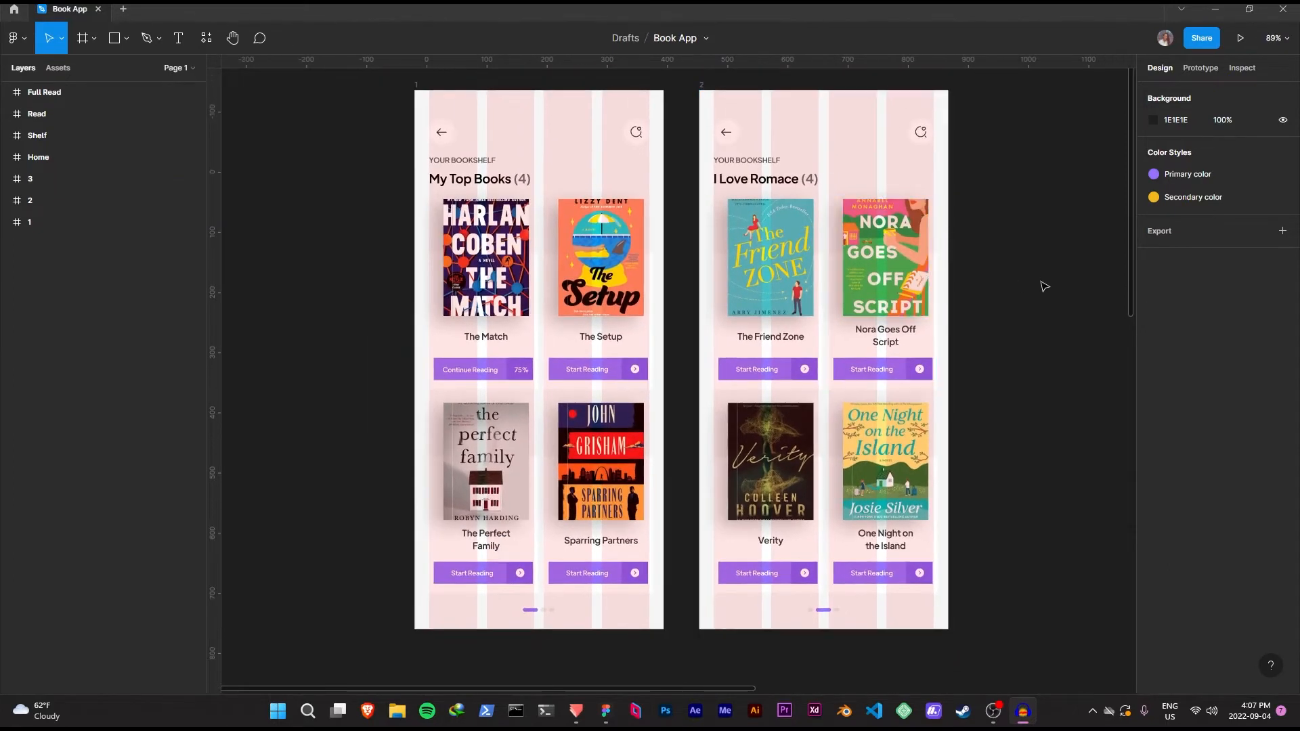
{"action": "scroll", "coordinate": [1045, 287], "scroll_direction": "up", "scroll_amount": 1}
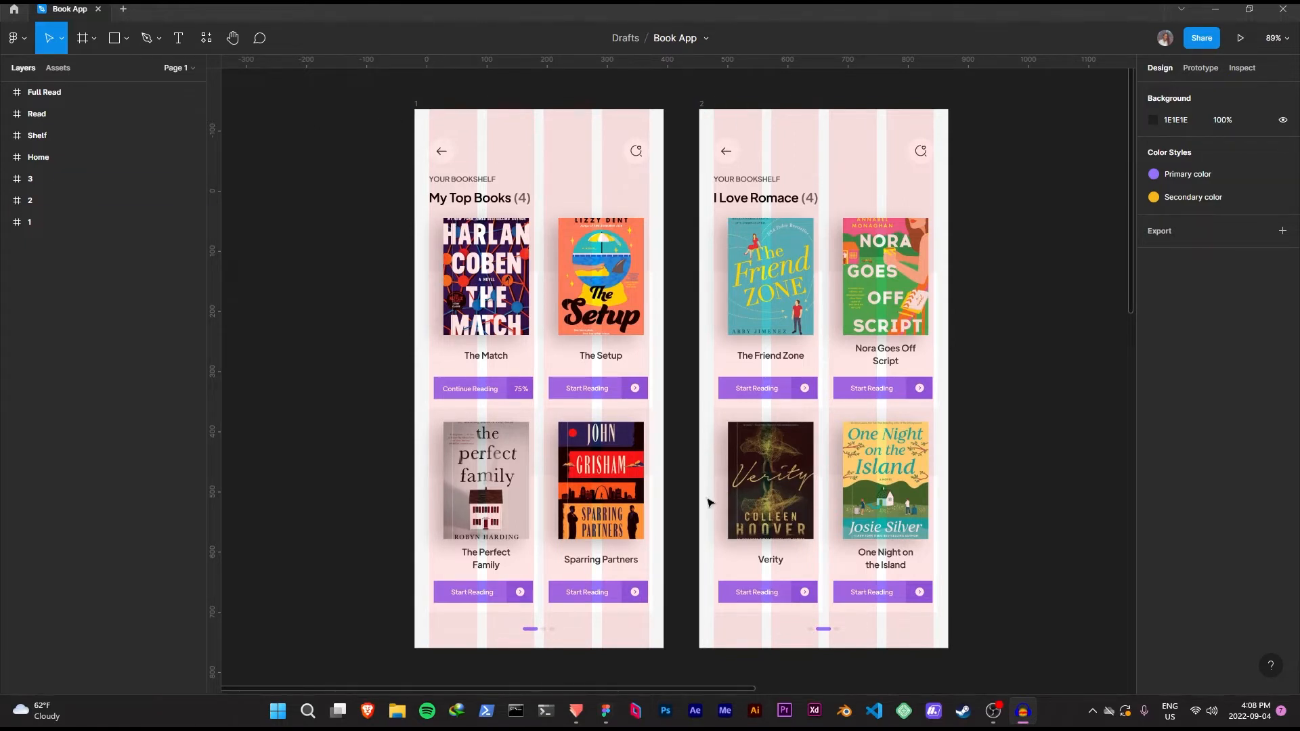
Switch to ProtoPie and set the prototype's device to iPhone 11 Pro Max, 414 x 896.
{"action": "mouse_move", "coordinate": [572, 720]}
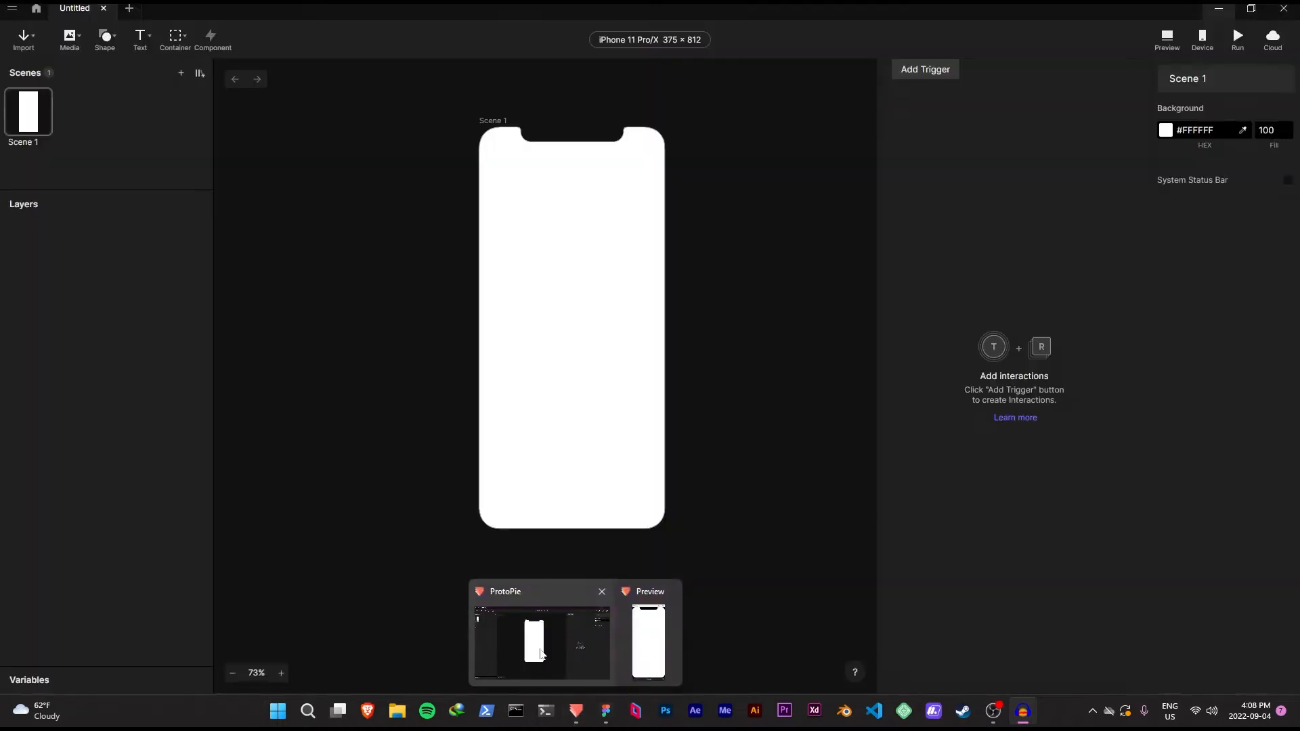
{"action": "left_click", "coordinate": [540, 652]}
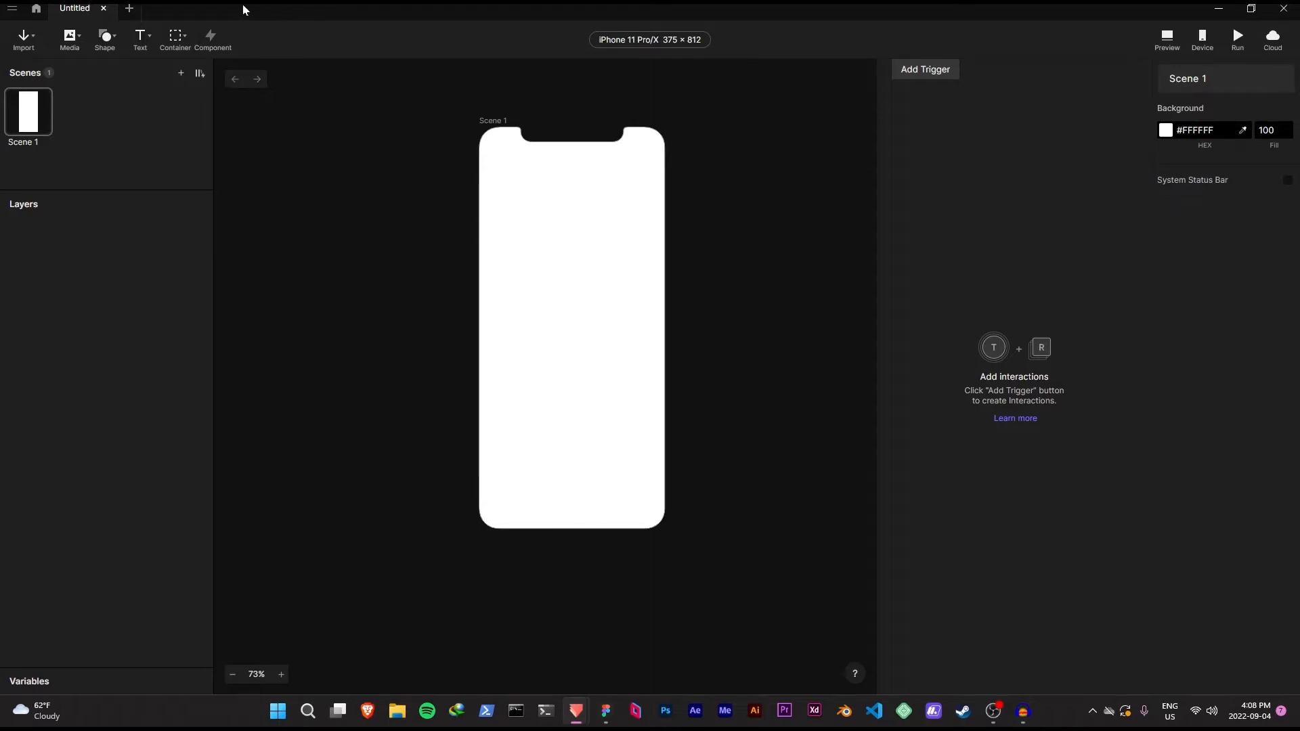
{"action": "left_click", "coordinate": [649, 41]}
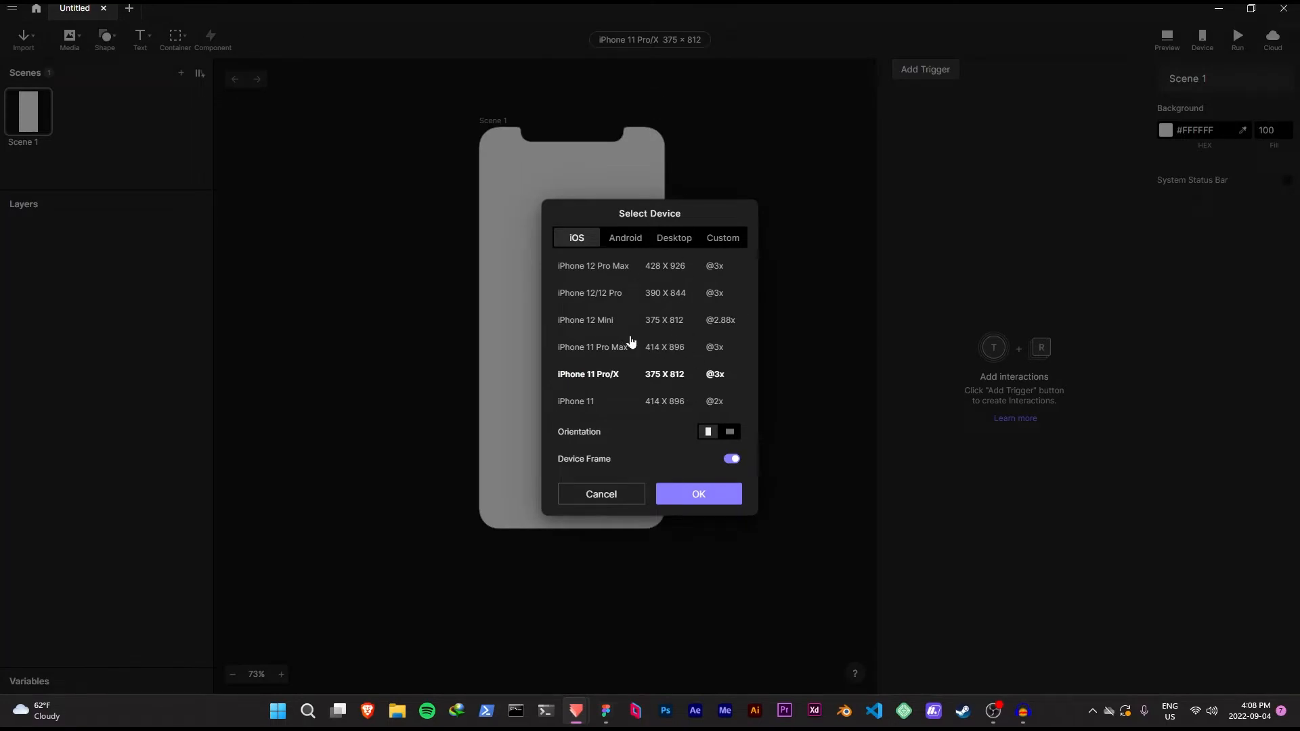
{"action": "left_click", "coordinate": [572, 349]}
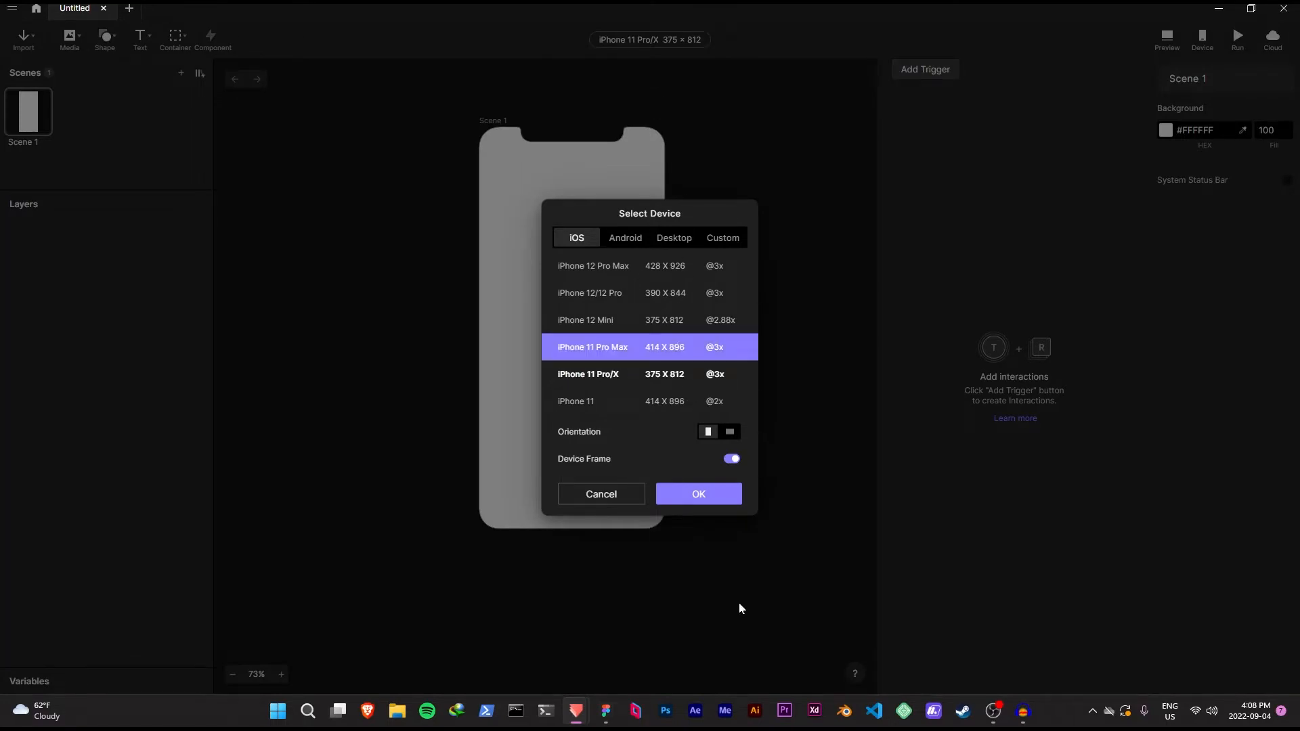
{"action": "left_click", "coordinate": [708, 499]}
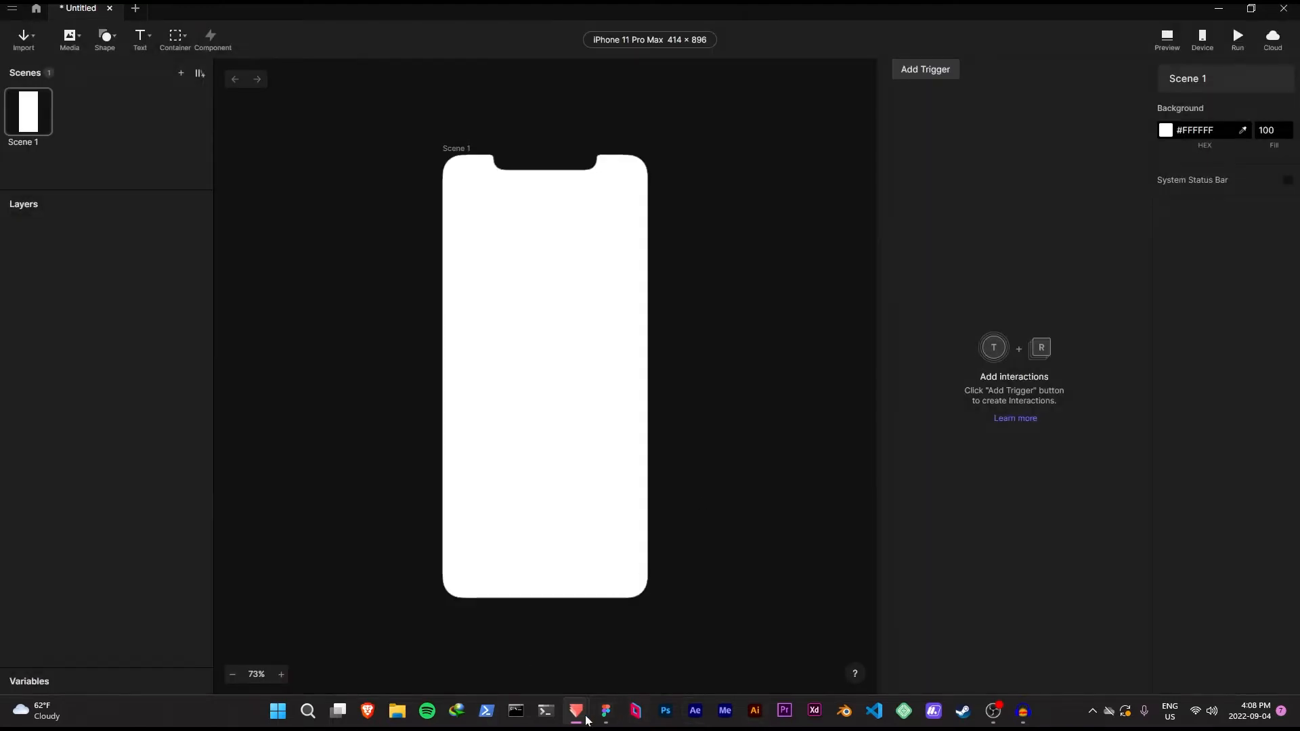
Compare the size of frame 1 in Figma with the device size in ProtoPie, returning to Figma.
{"action": "left_click", "coordinate": [607, 713]}
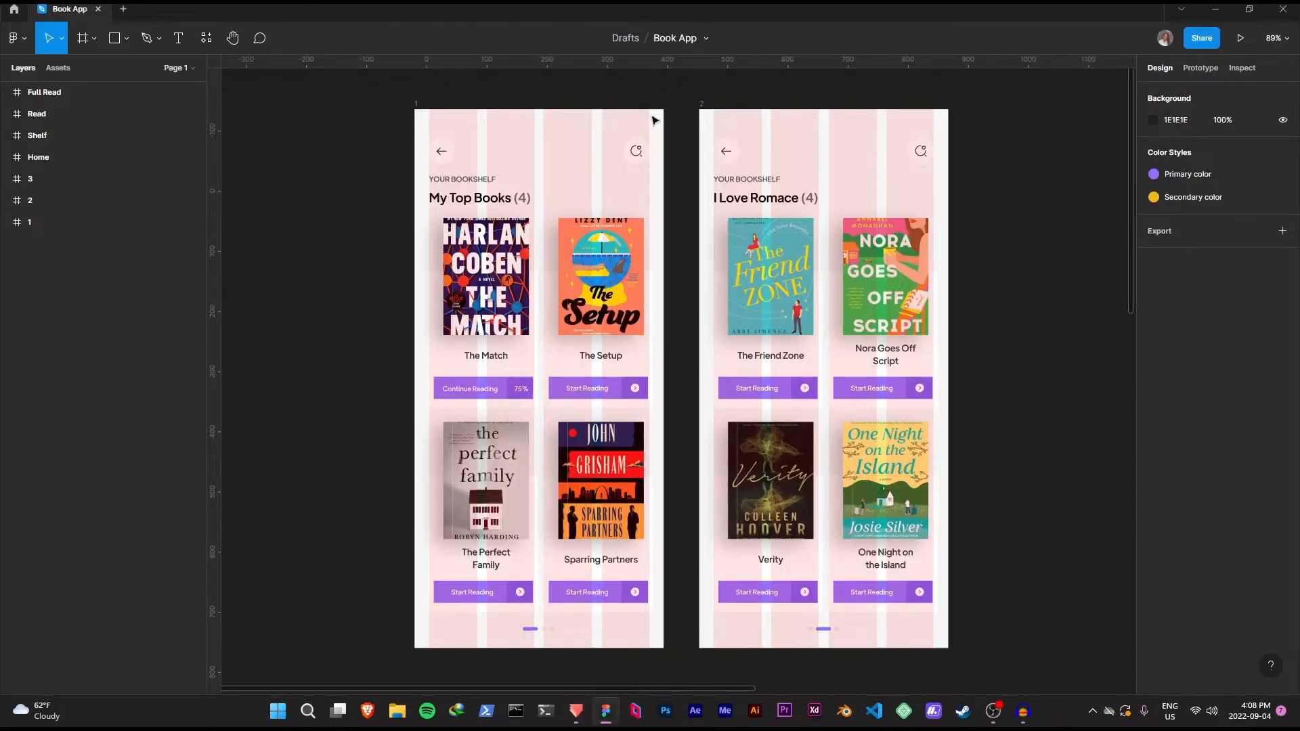
{"action": "left_click", "coordinate": [415, 103]}
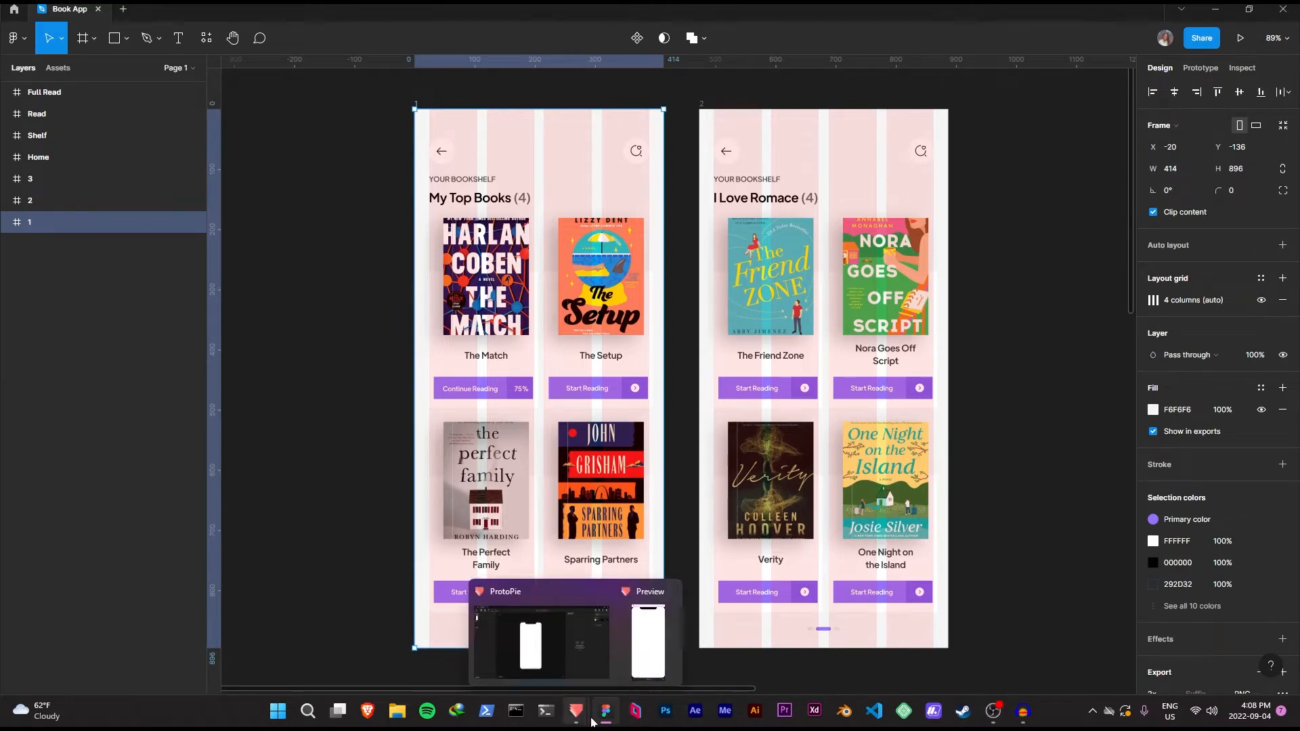
{"action": "mouse_move", "coordinate": [577, 713]}
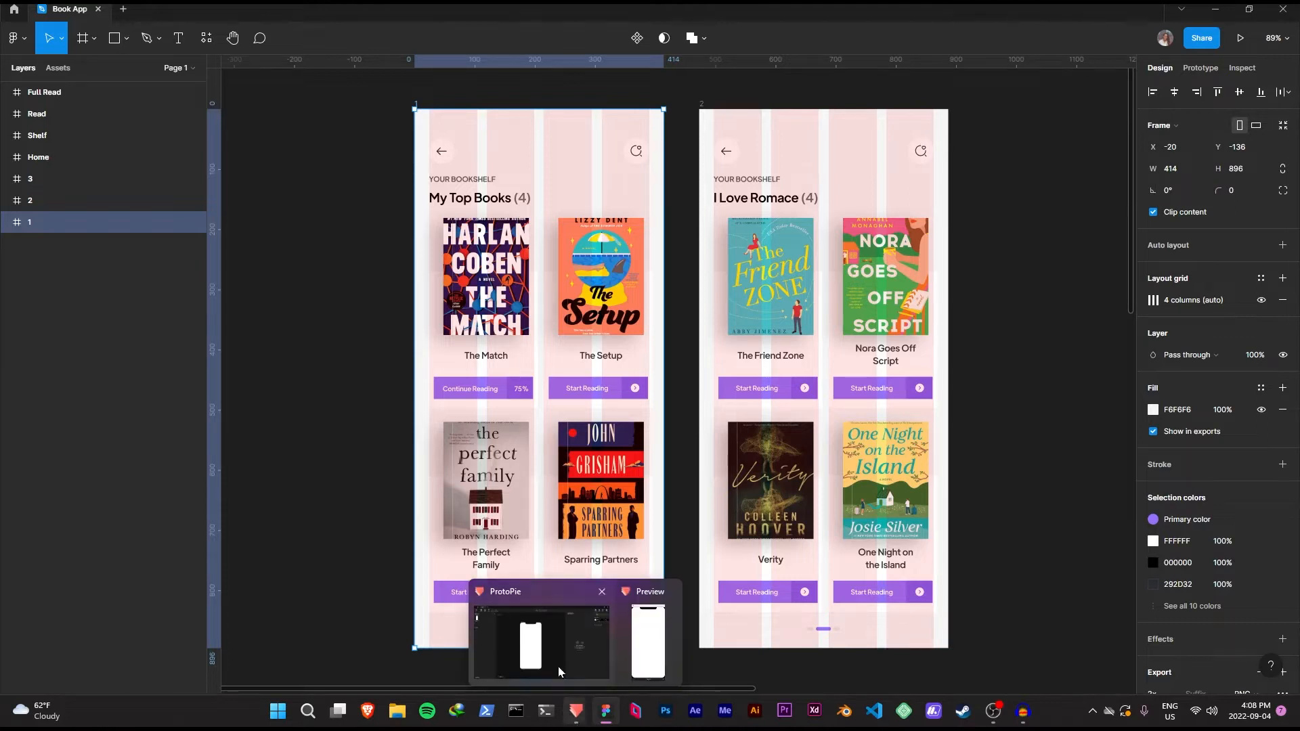
{"action": "left_click", "coordinate": [525, 640]}
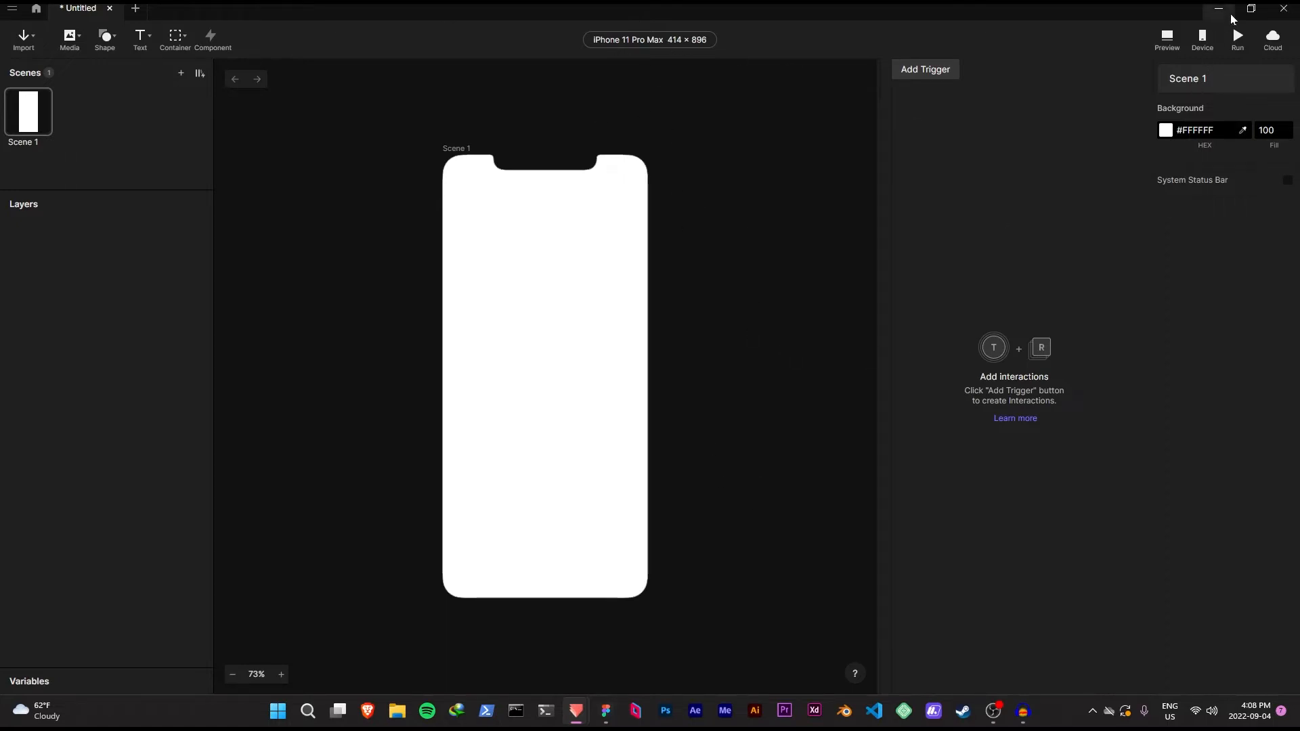
{"action": "left_click", "coordinate": [1217, 9]}
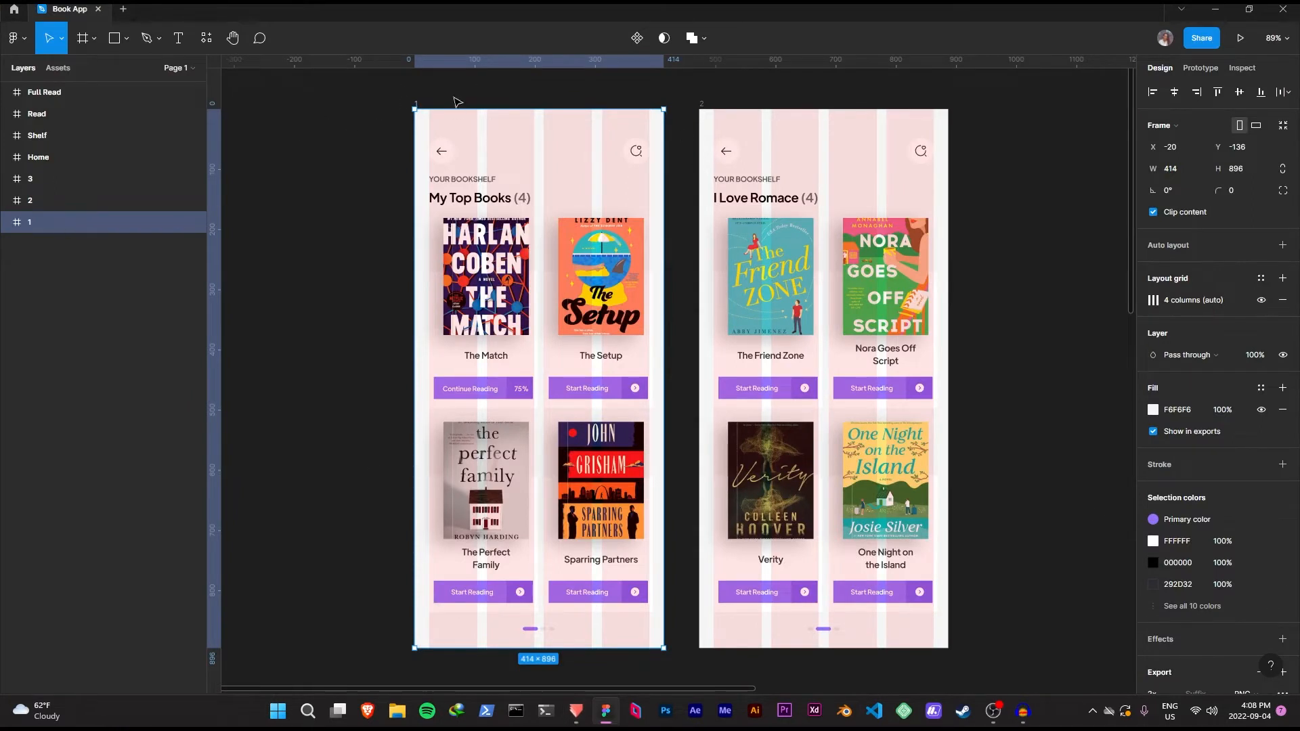
Rename frame 1 as "Page 1" and frame 2 as "Page 2".
{"action": "double_click", "coordinate": [86, 226]}
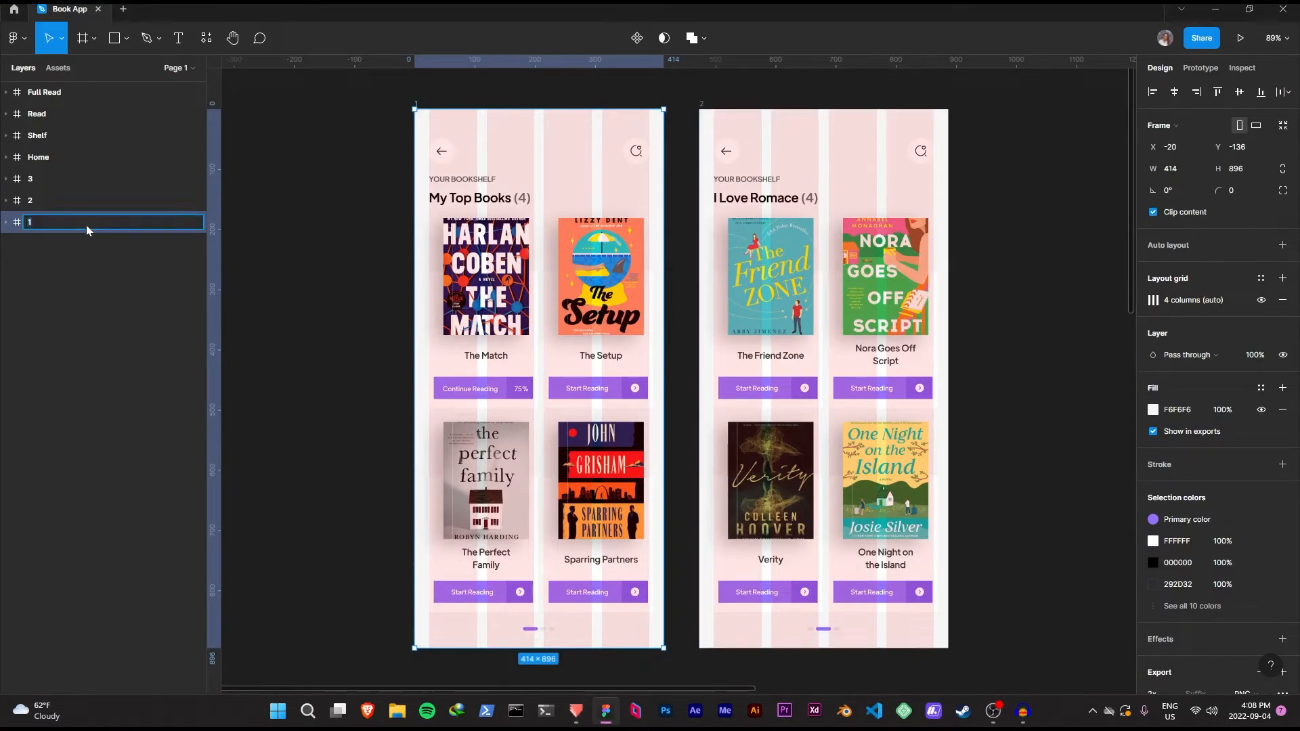
{"action": "type", "text": "Page 1"}
{"action": "key", "text": "Return"}
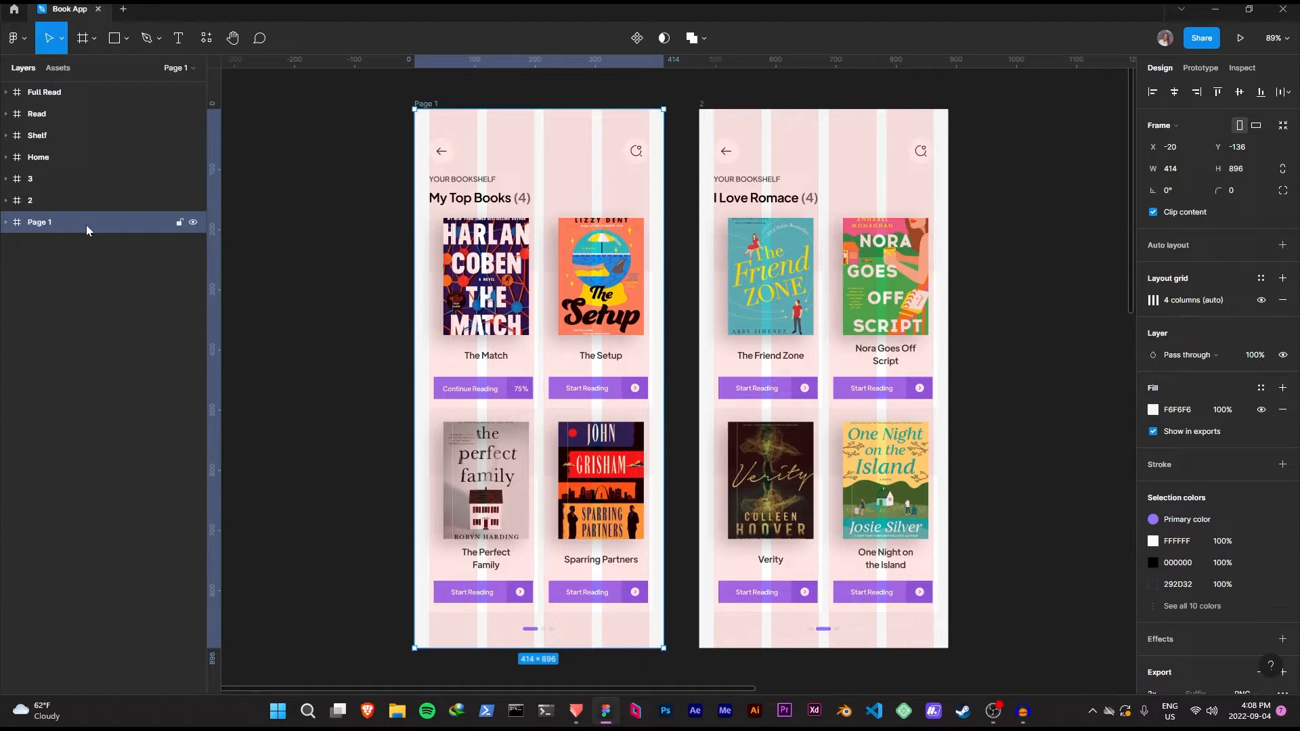
{"action": "left_click", "coordinate": [702, 104]}
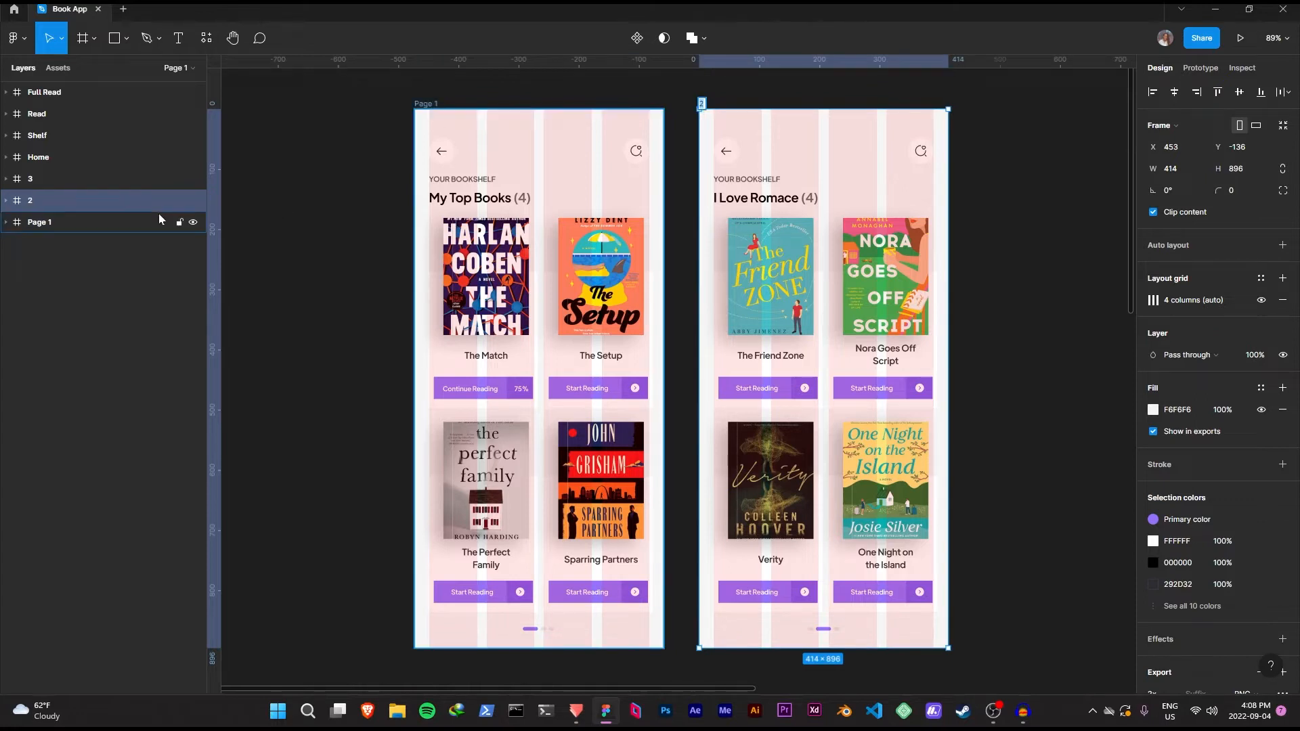
{"action": "type", "text": "Page 2"}
{"action": "key", "text": "Return"}
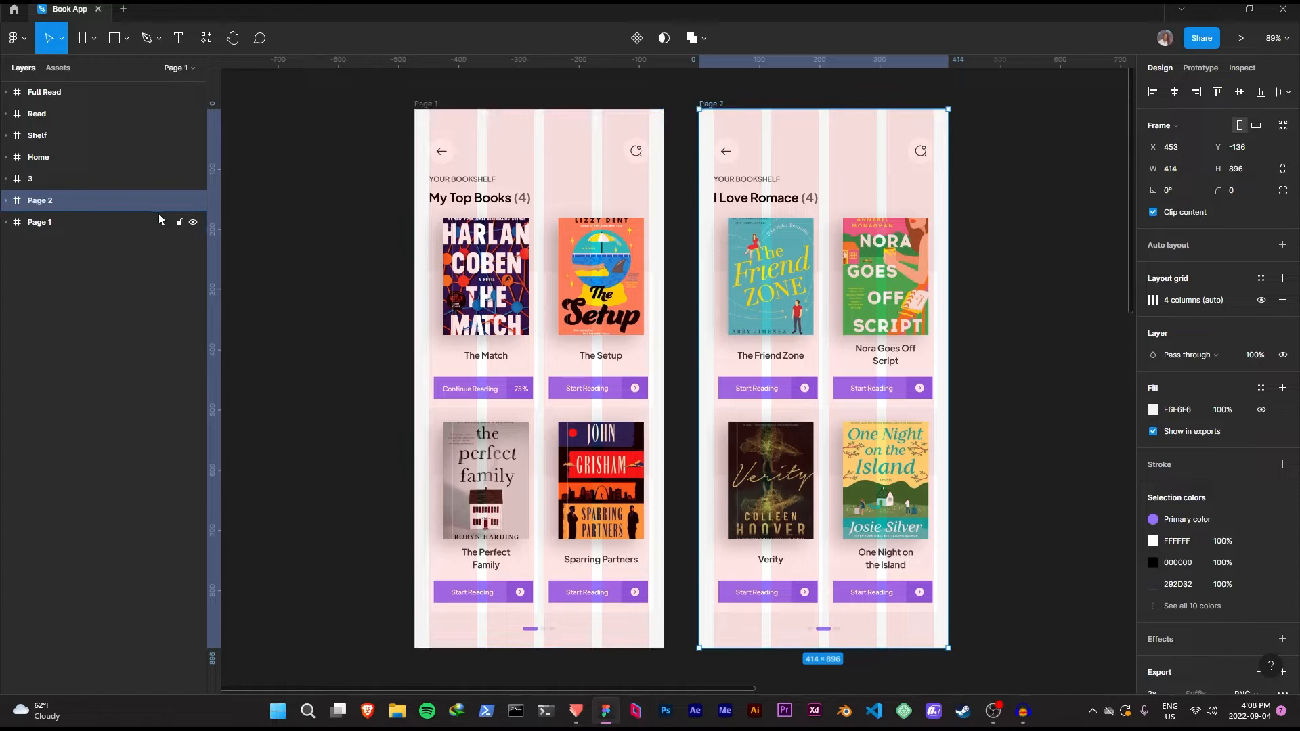
{"action": "left_click", "coordinate": [264, 225]}
{"action": "left_click", "coordinate": [427, 106]}
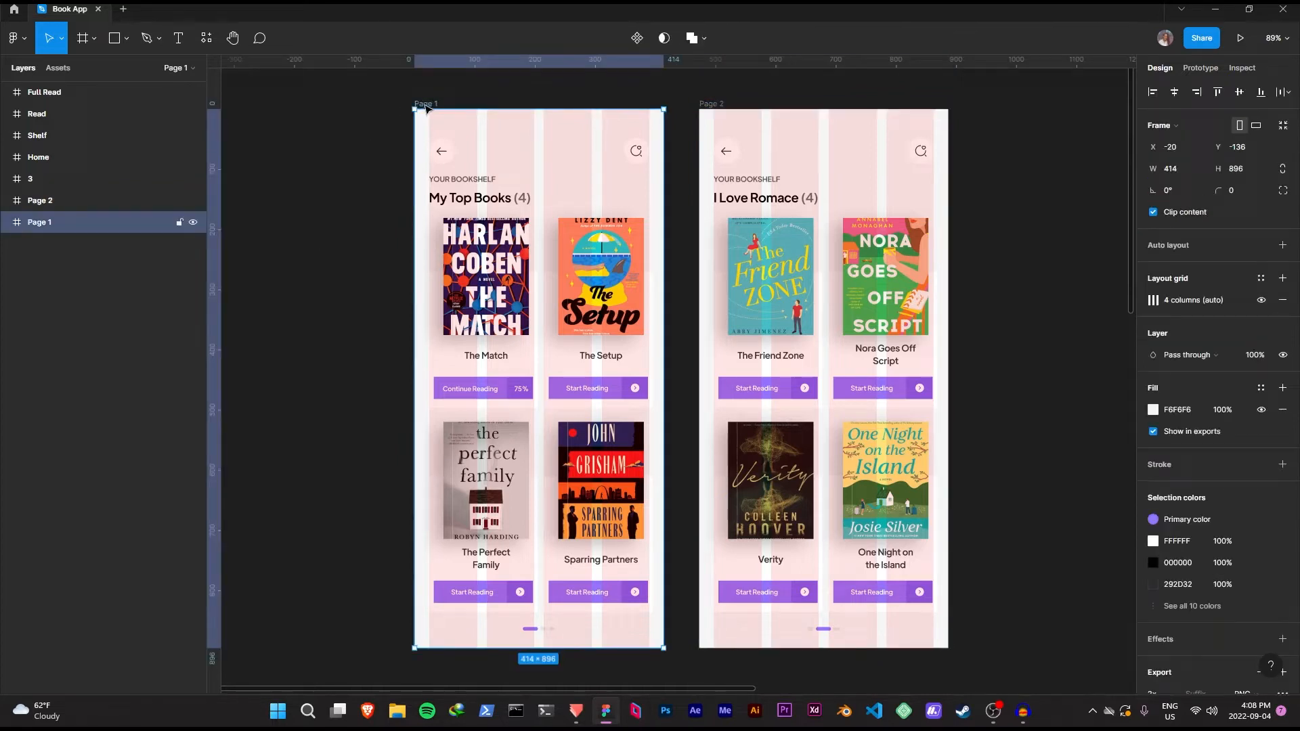
{"action": "right_click", "coordinate": [424, 107]}
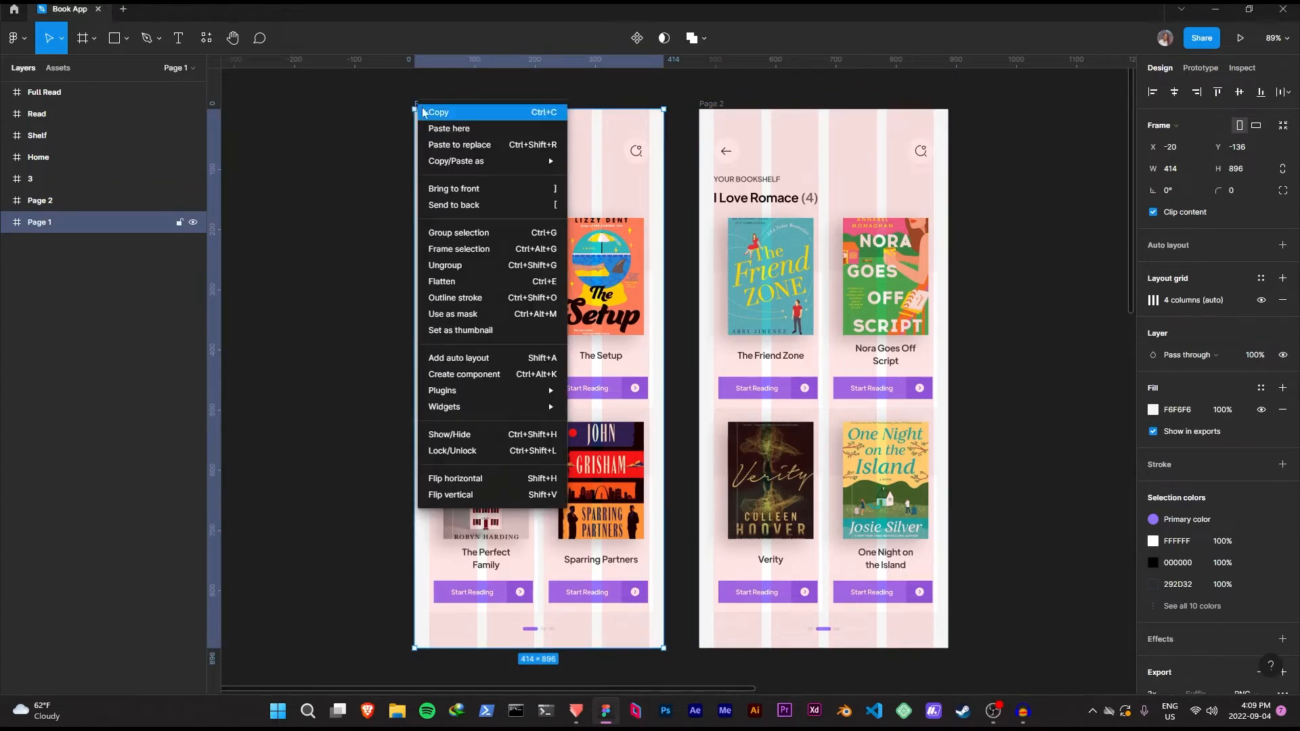
{"action": "mouse_move", "coordinate": [470, 393]}
{"action": "left_click", "coordinate": [595, 407]}
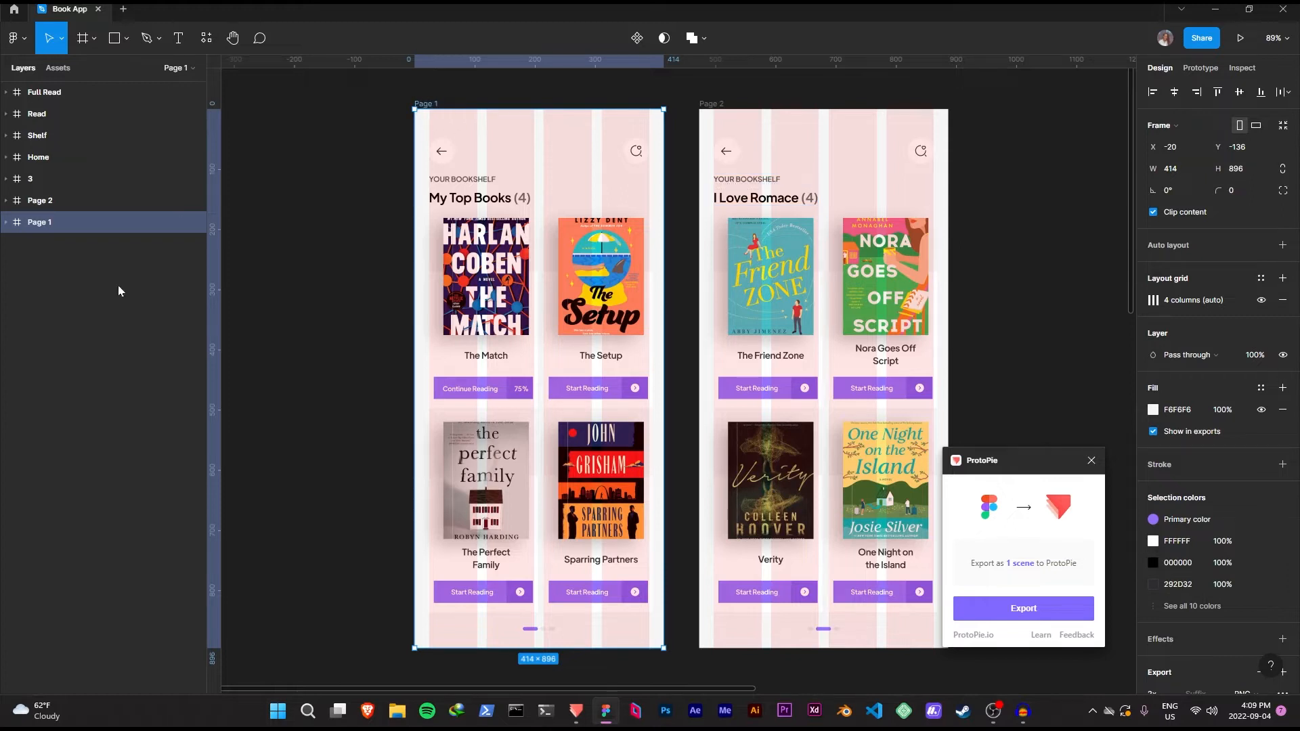
{"action": "left_click", "coordinate": [404, 107]}
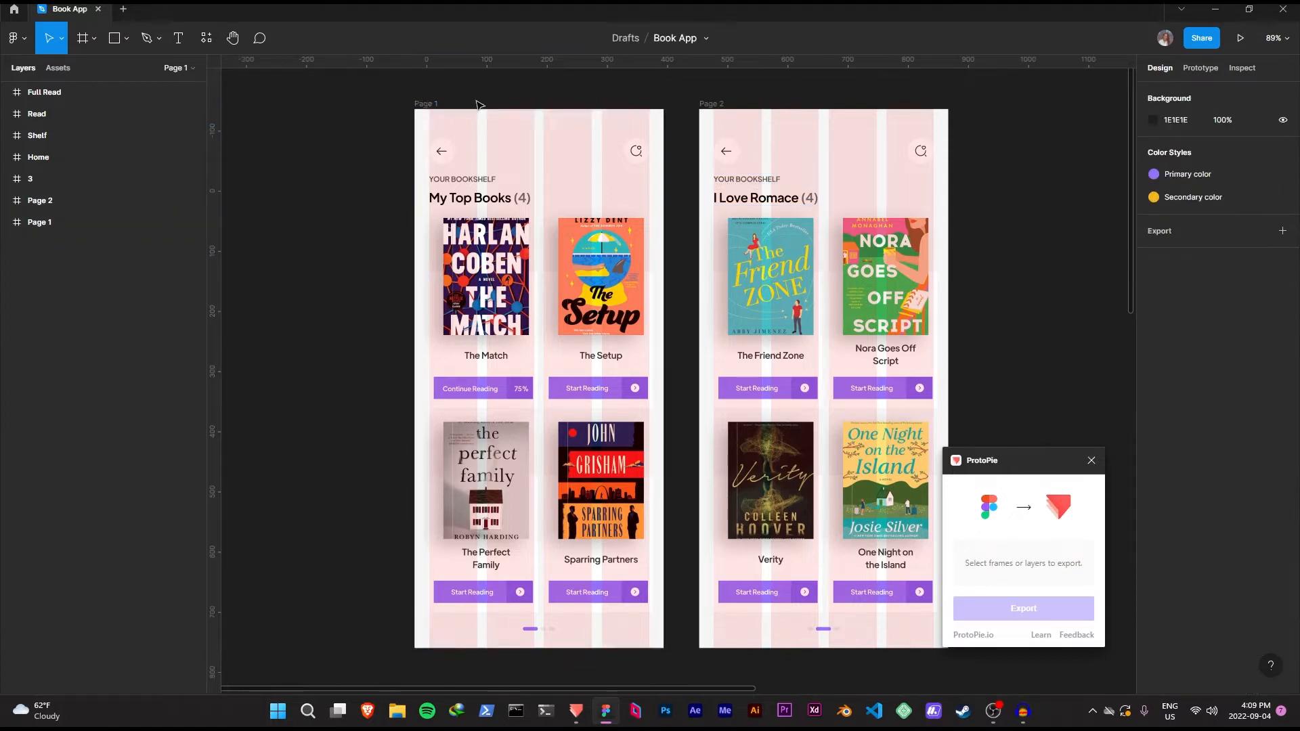
{"action": "left_click", "coordinate": [1091, 461]}
Wrap the Page 1 frame and the Page 2 frame each in its own group.
{"action": "left_click", "coordinate": [426, 103]}
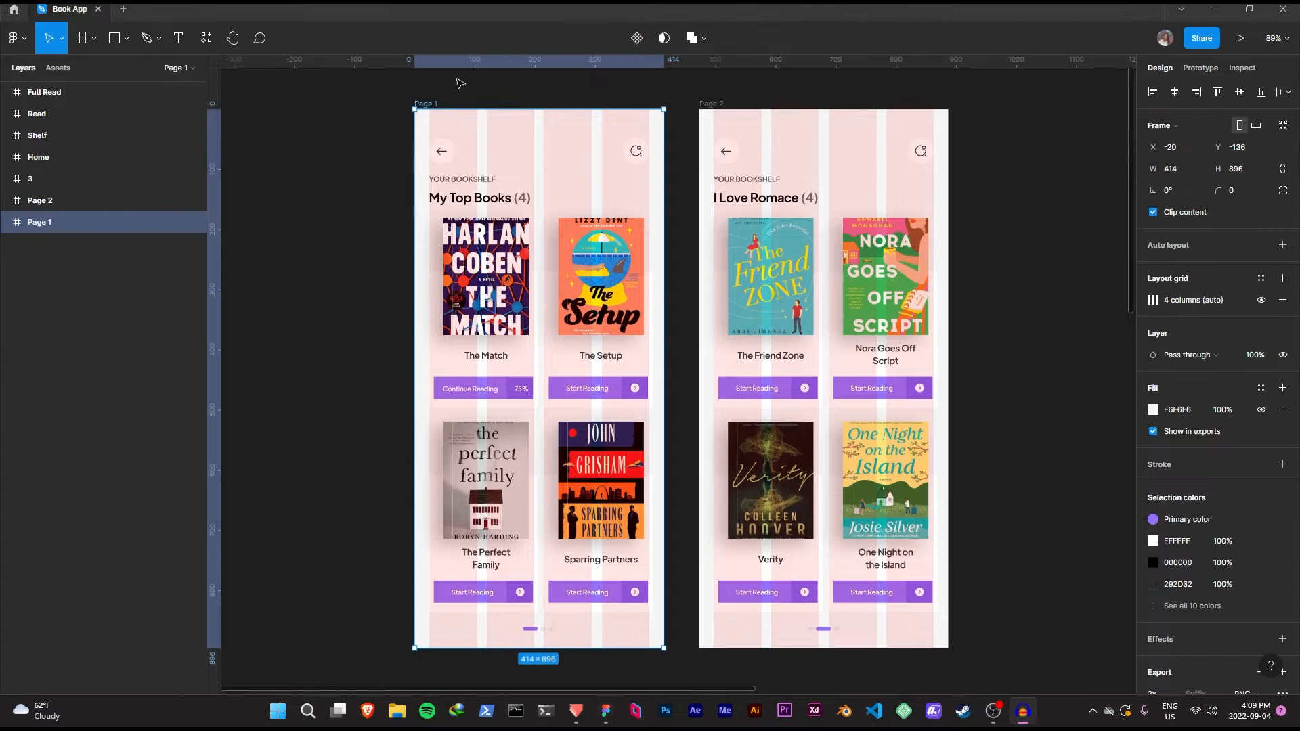
{"action": "right_click", "coordinate": [429, 106]}
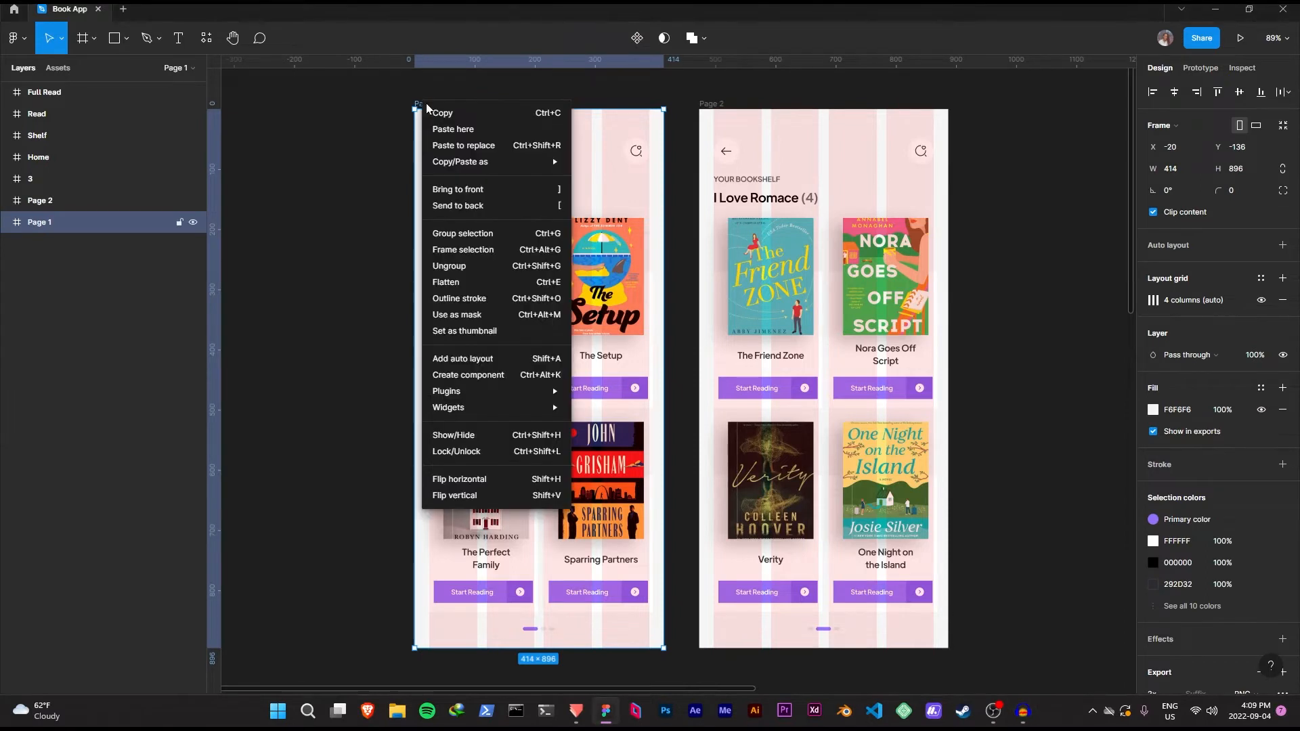
{"action": "left_click", "coordinate": [468, 235]}
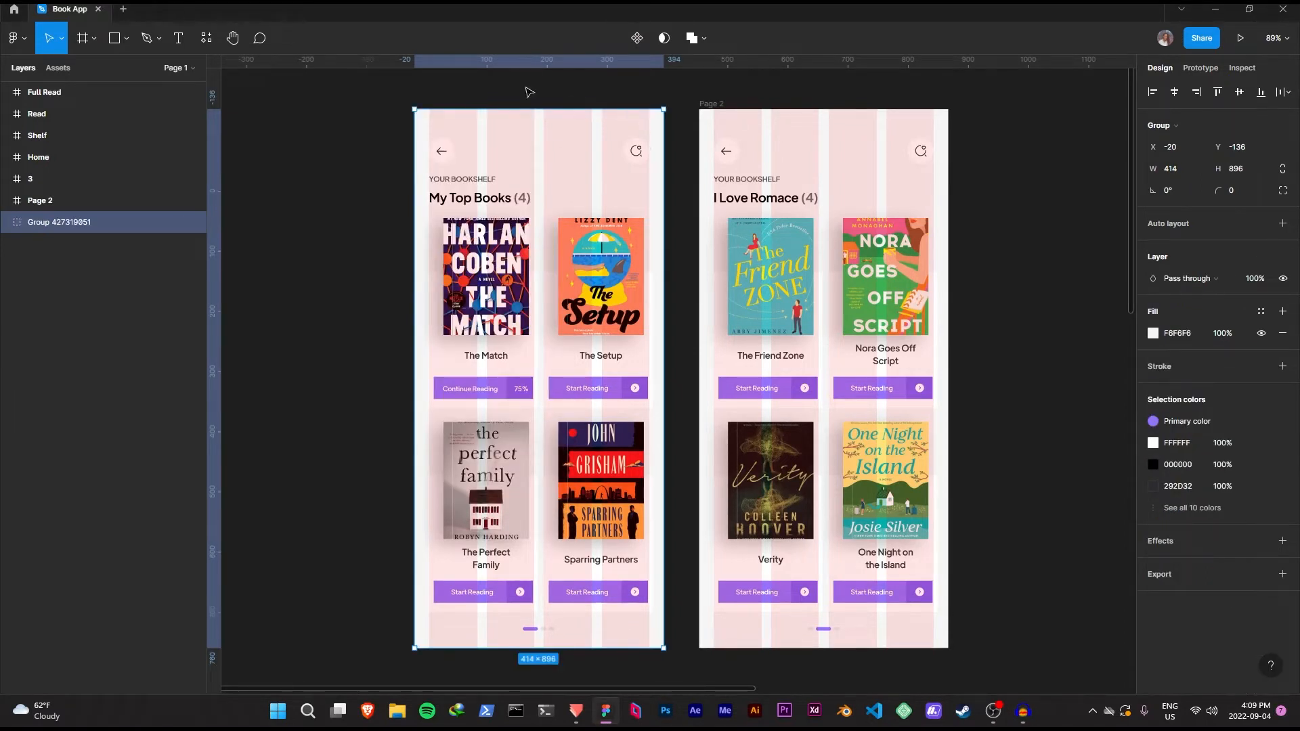
{"action": "left_click", "coordinate": [712, 107]}
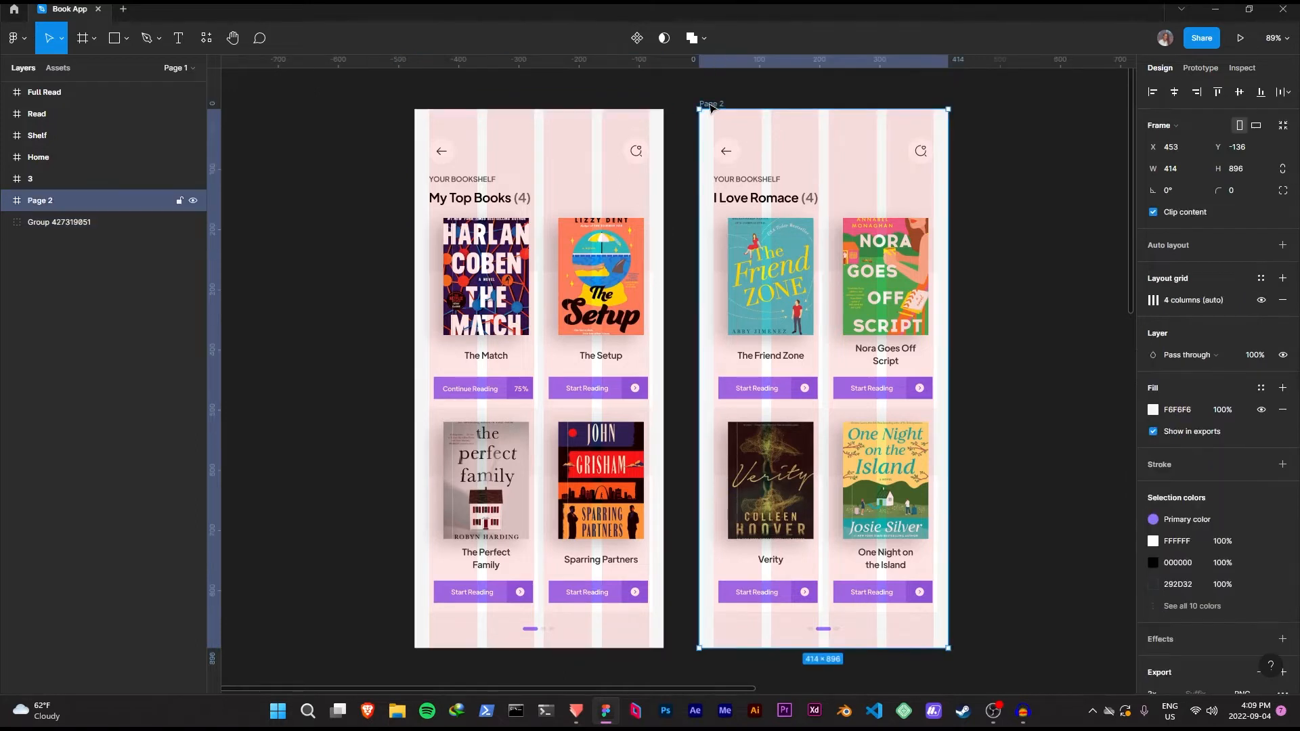
{"action": "right_click", "coordinate": [712, 107]}
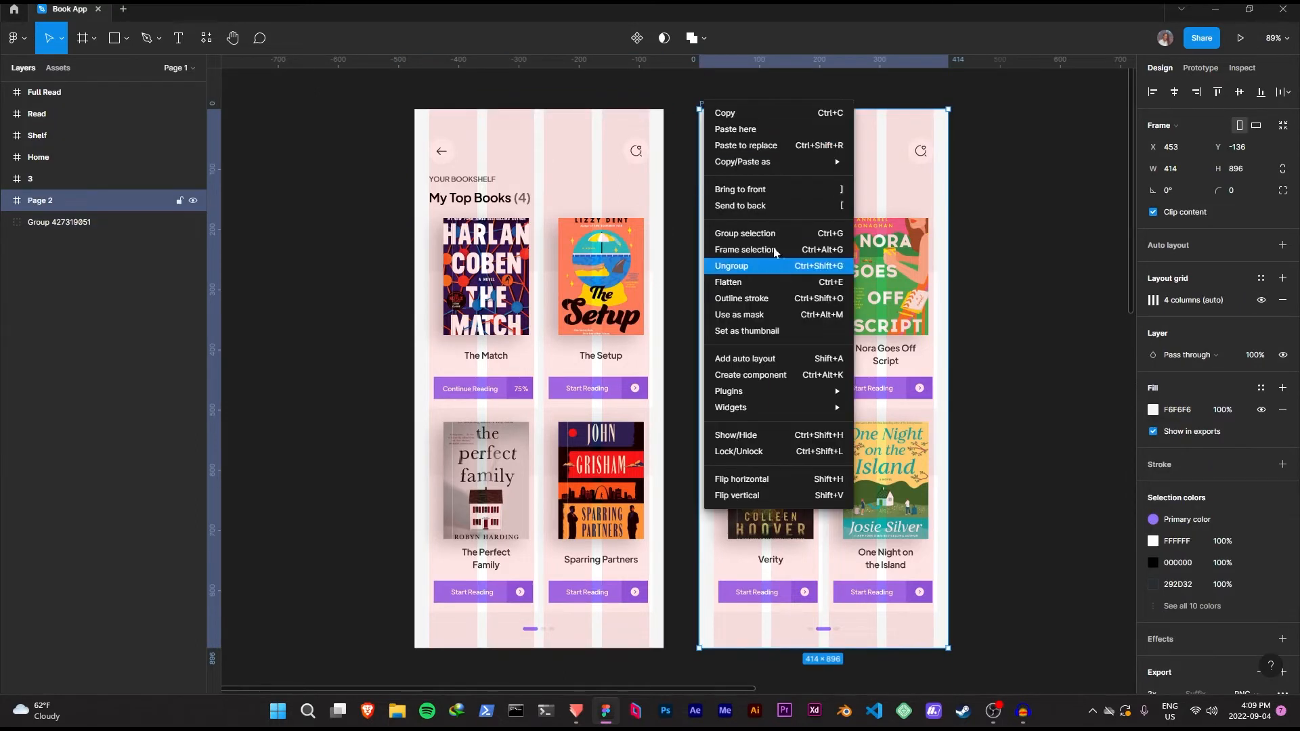
{"action": "left_click", "coordinate": [745, 233]}
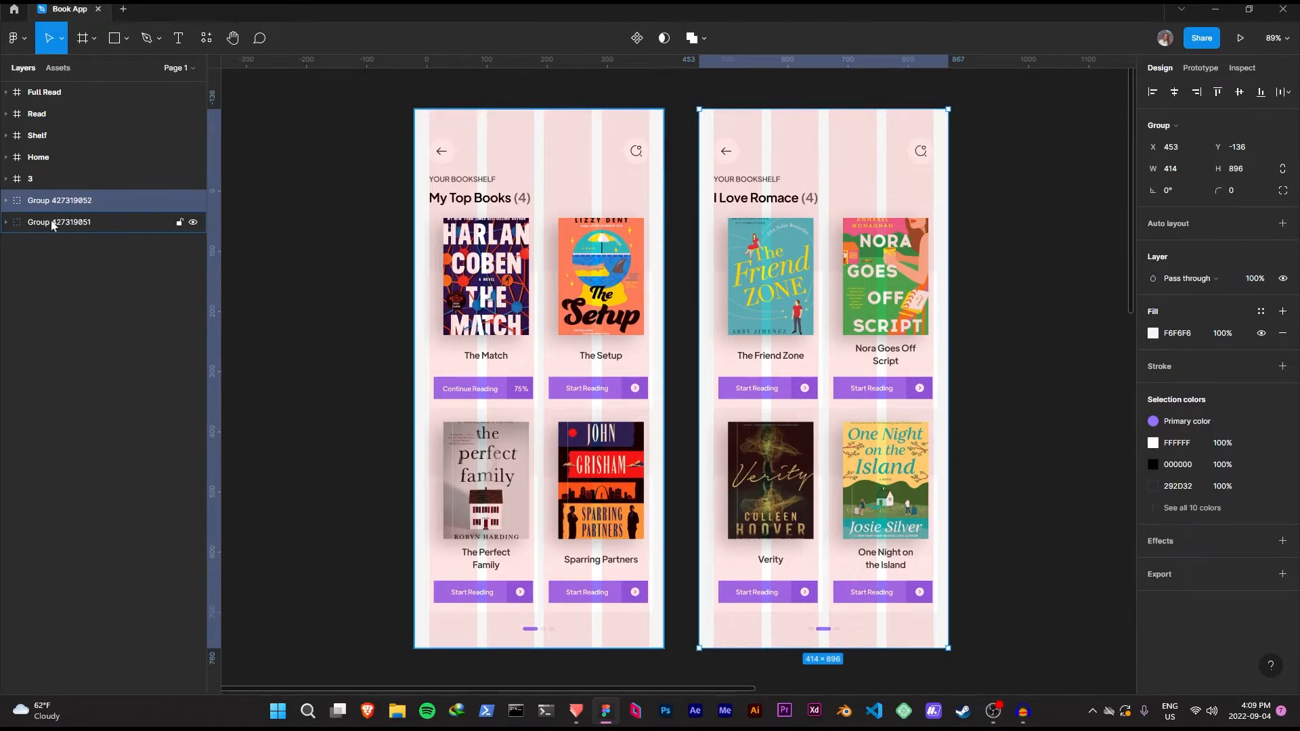
Rename the My Top Books group as "Page 1" and the I Love Romace group as "Page 2".
{"action": "left_click", "coordinate": [509, 125]}
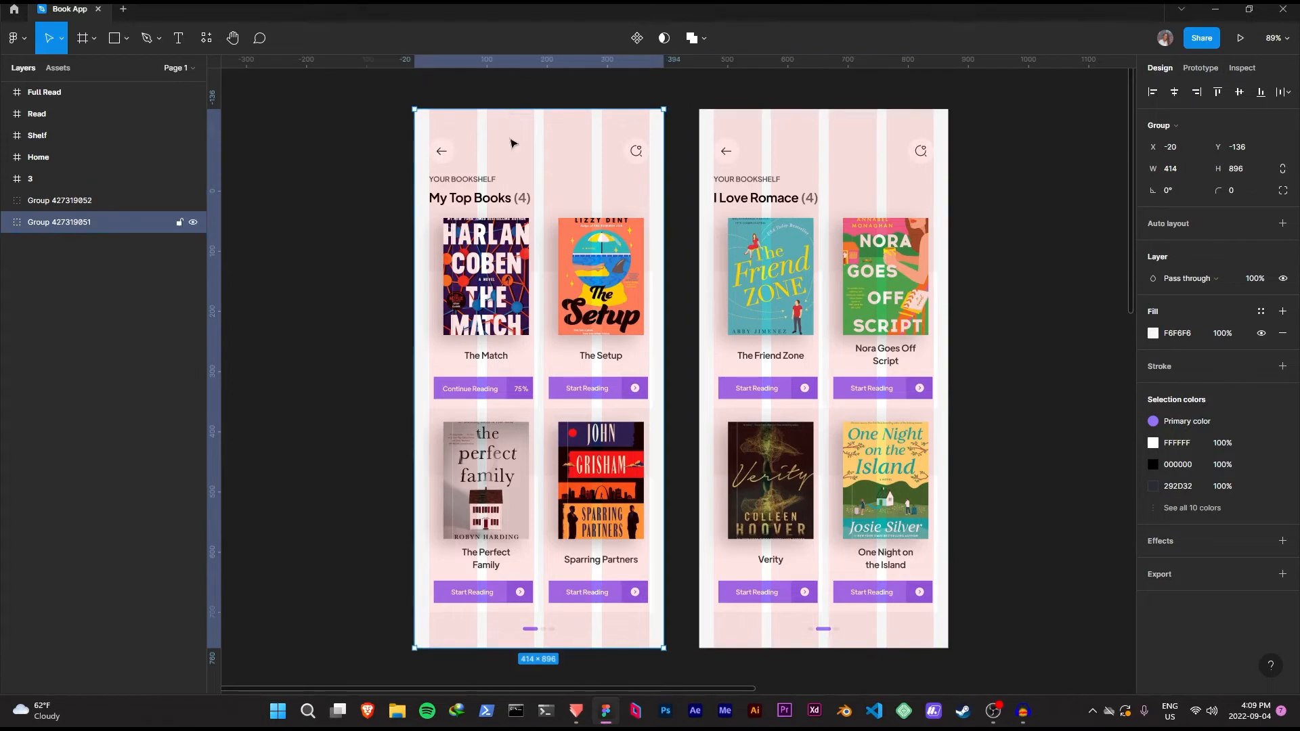
{"action": "double_click", "coordinate": [81, 226]}
{"action": "type", "text": "Page 1"}
{"action": "key", "text": "Return"}
{"action": "double_click", "coordinate": [60, 202]}
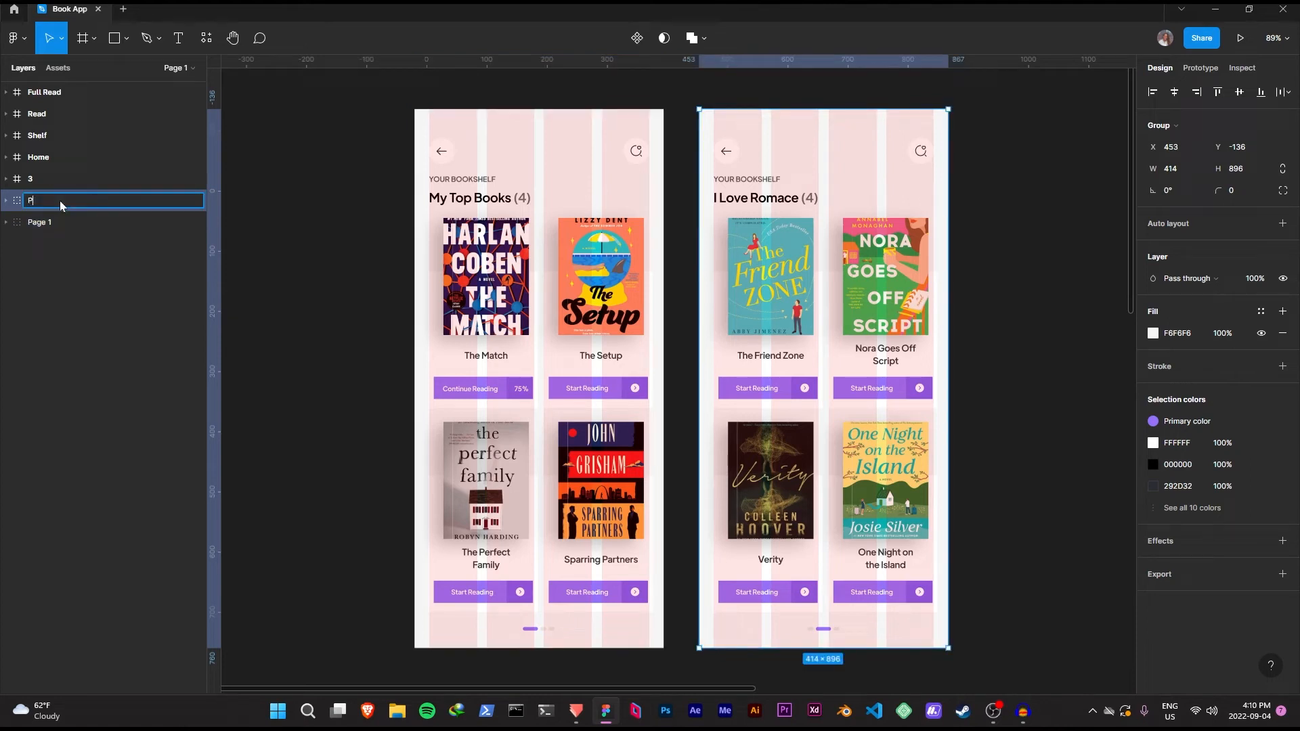
{"action": "type", "text": "Page 2"}
{"action": "key", "text": "Return"}
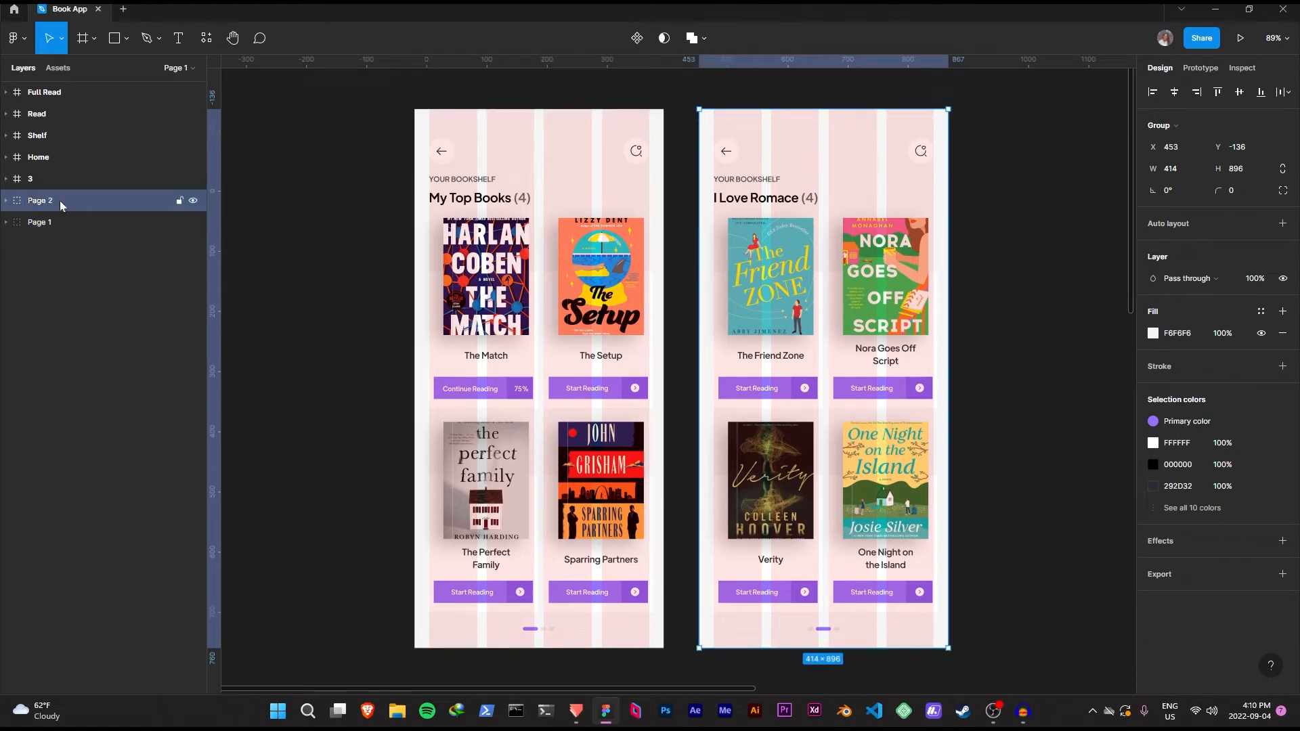
Export the Page 1 group from Figma to ProtoPie with the ProtoPie plugin, keeping it at its imported position.
{"action": "left_click", "coordinate": [368, 119]}
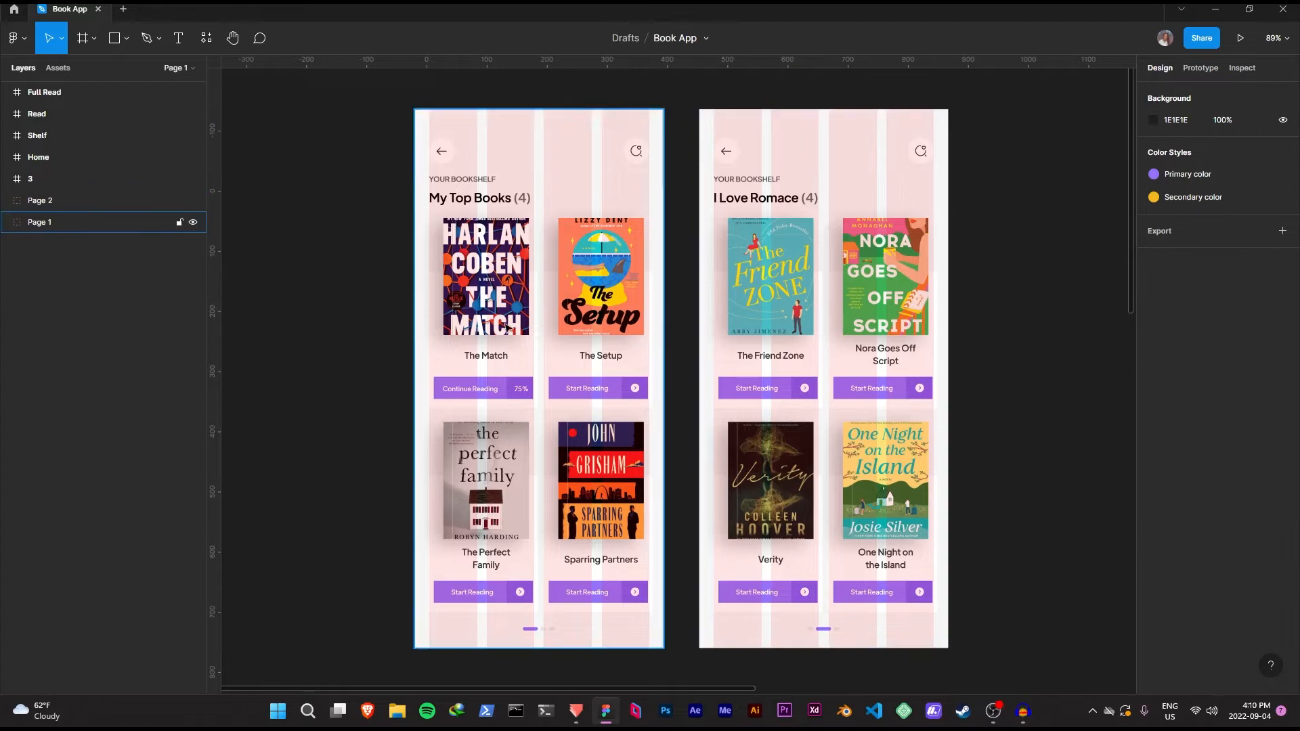
{"action": "left_click", "coordinate": [501, 139]}
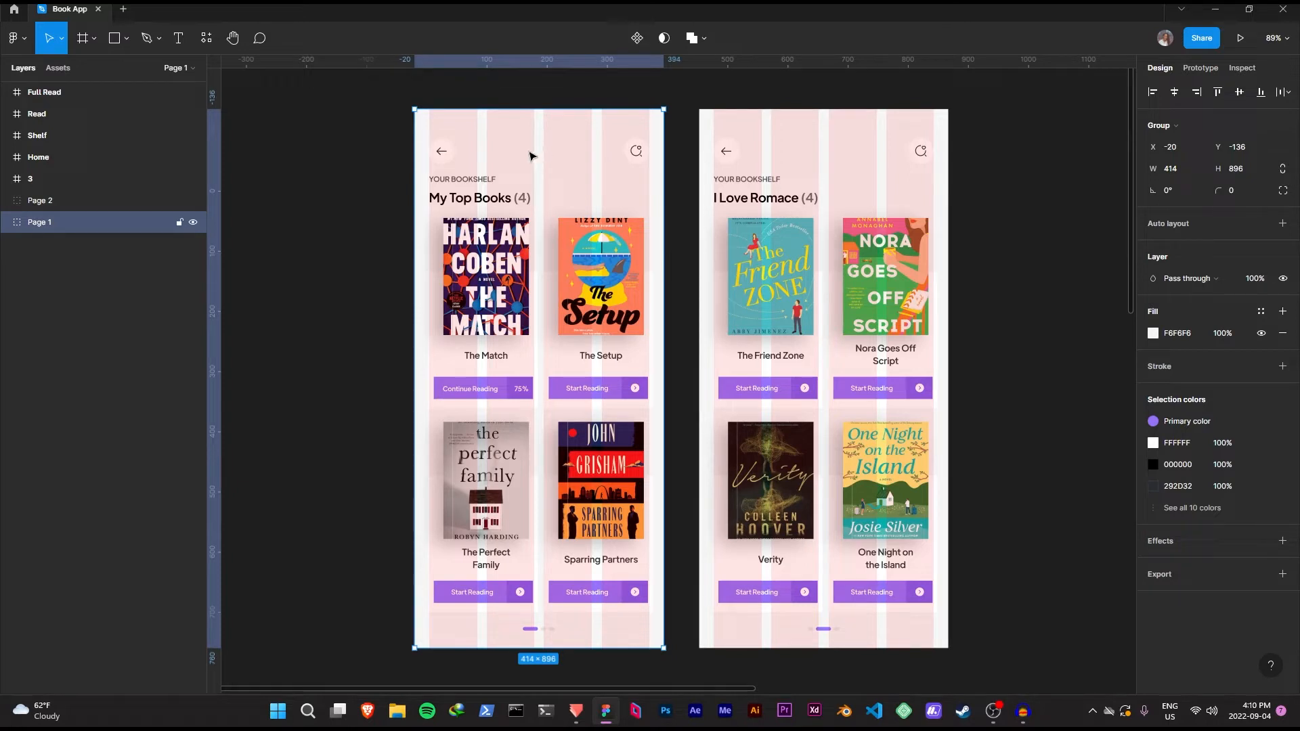
{"action": "right_click", "coordinate": [493, 129]}
{"action": "mouse_move", "coordinate": [532, 416]}
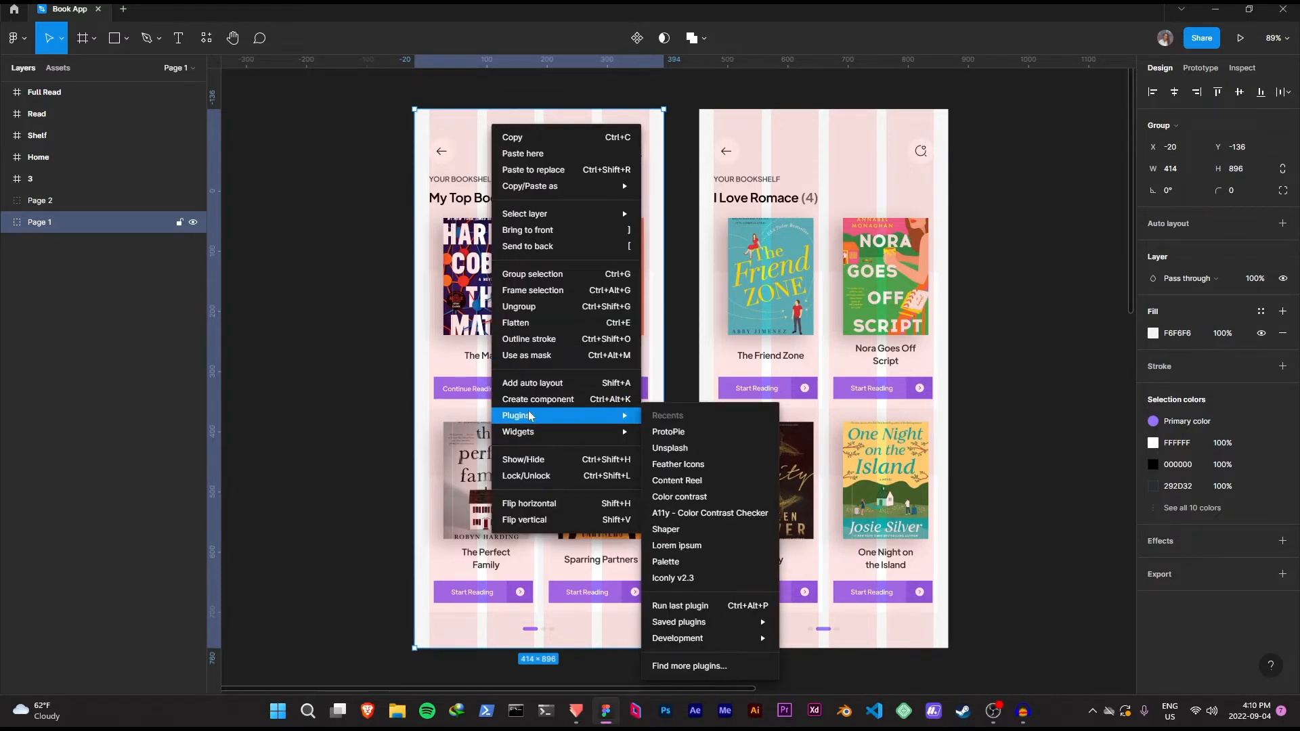
{"action": "left_click", "coordinate": [678, 437]}
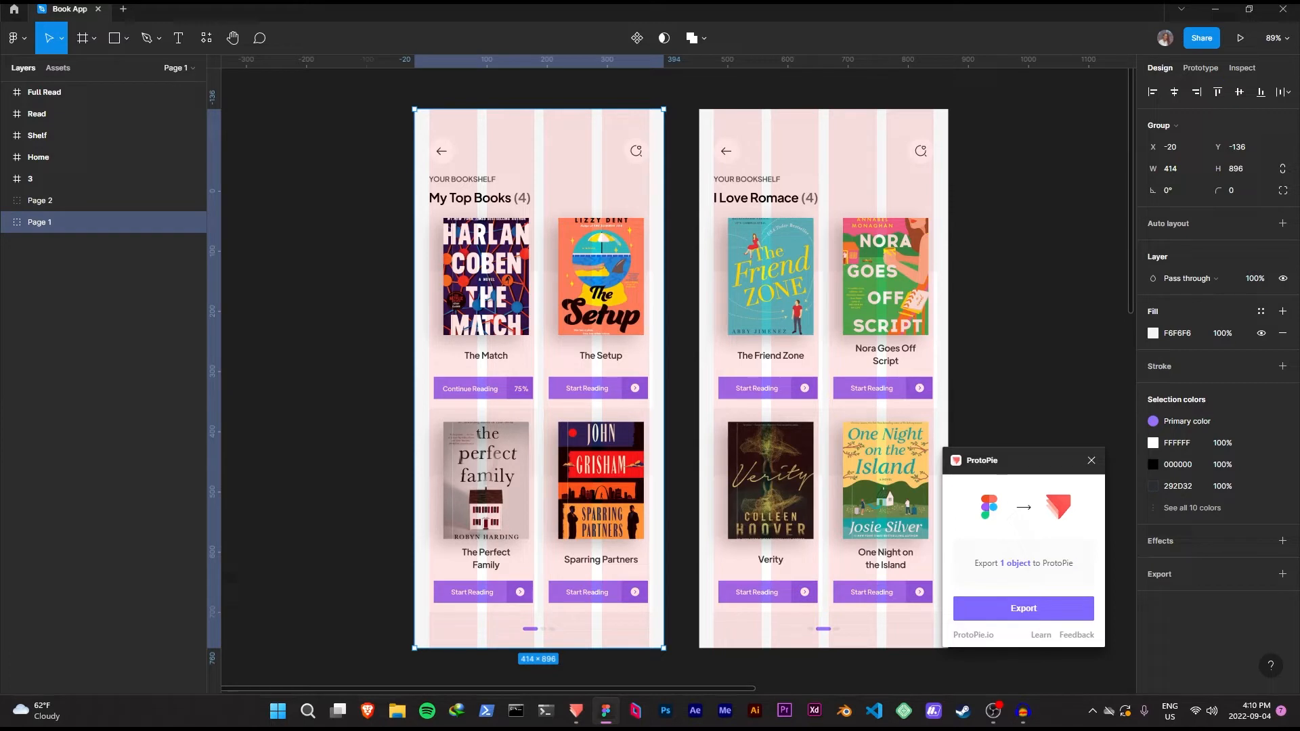
{"action": "left_click", "coordinate": [1024, 615]}
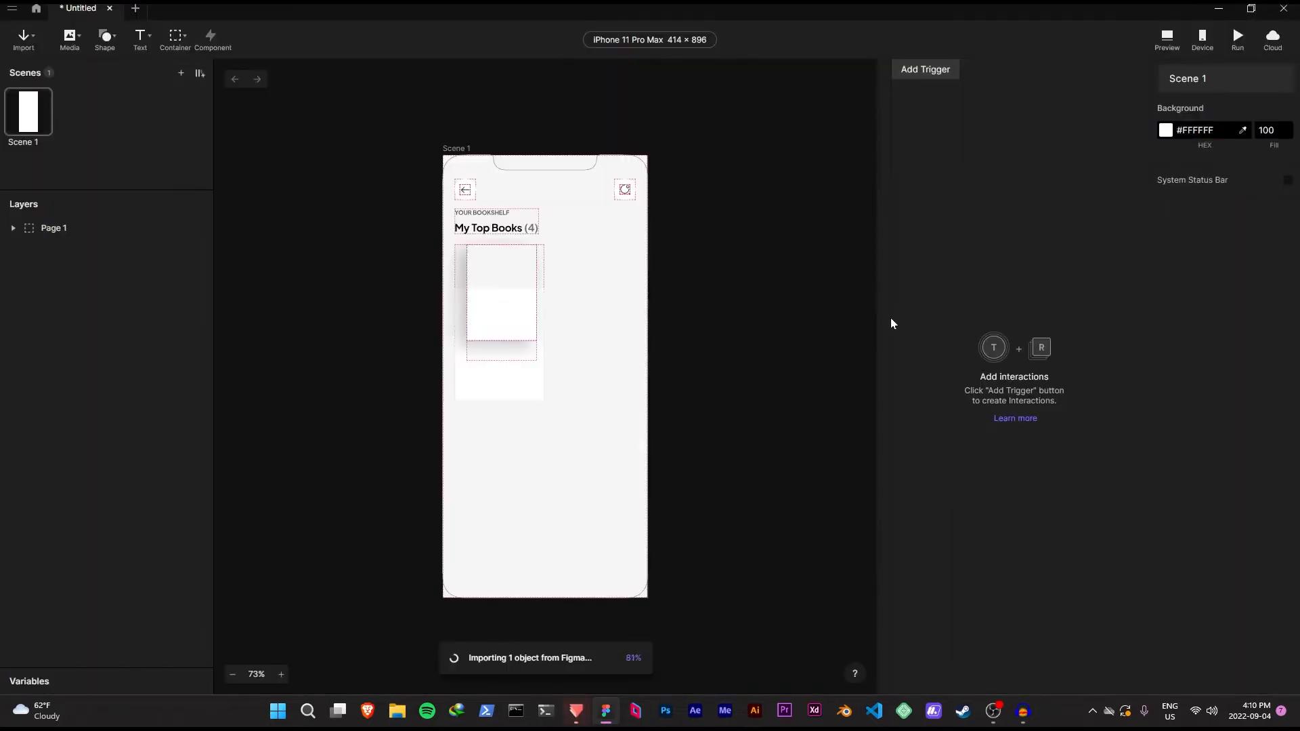
{"action": "left_click_drag", "start_coordinate": [590, 222], "coordinate": [720, 228]}
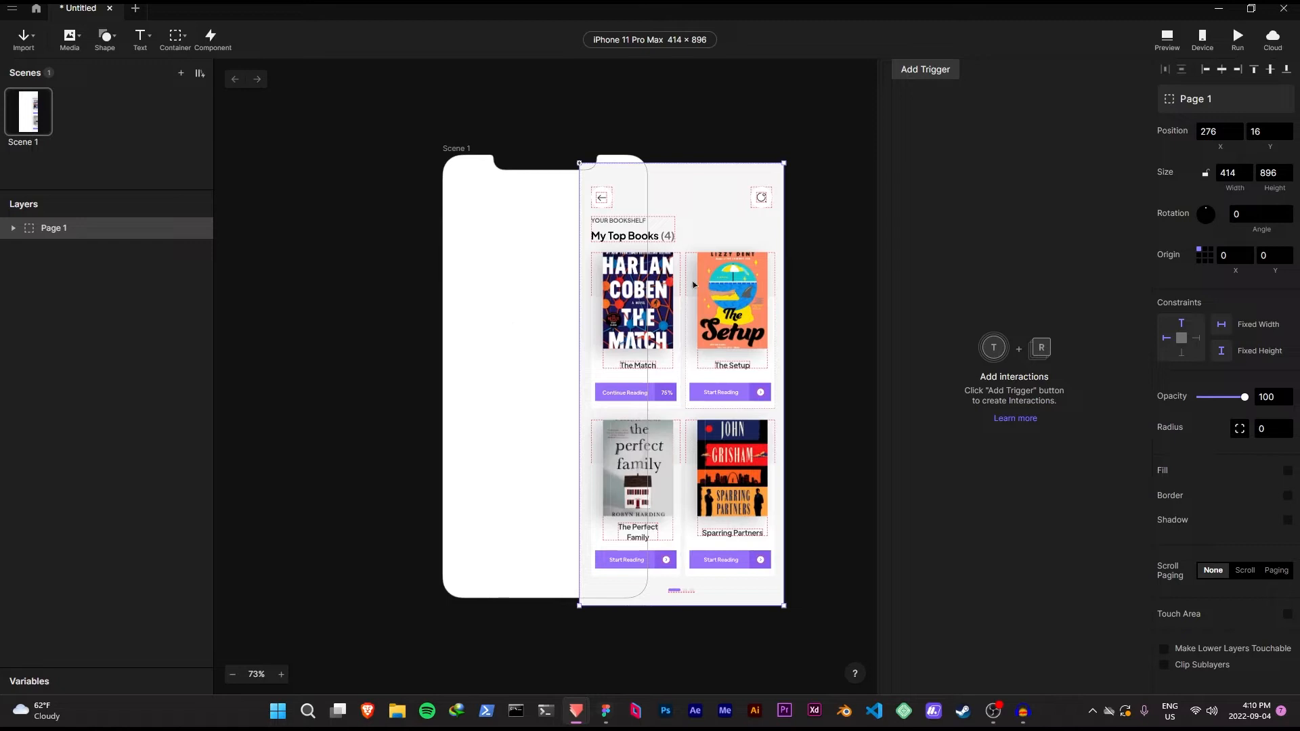
{"action": "key", "text": "ctrl+z"}
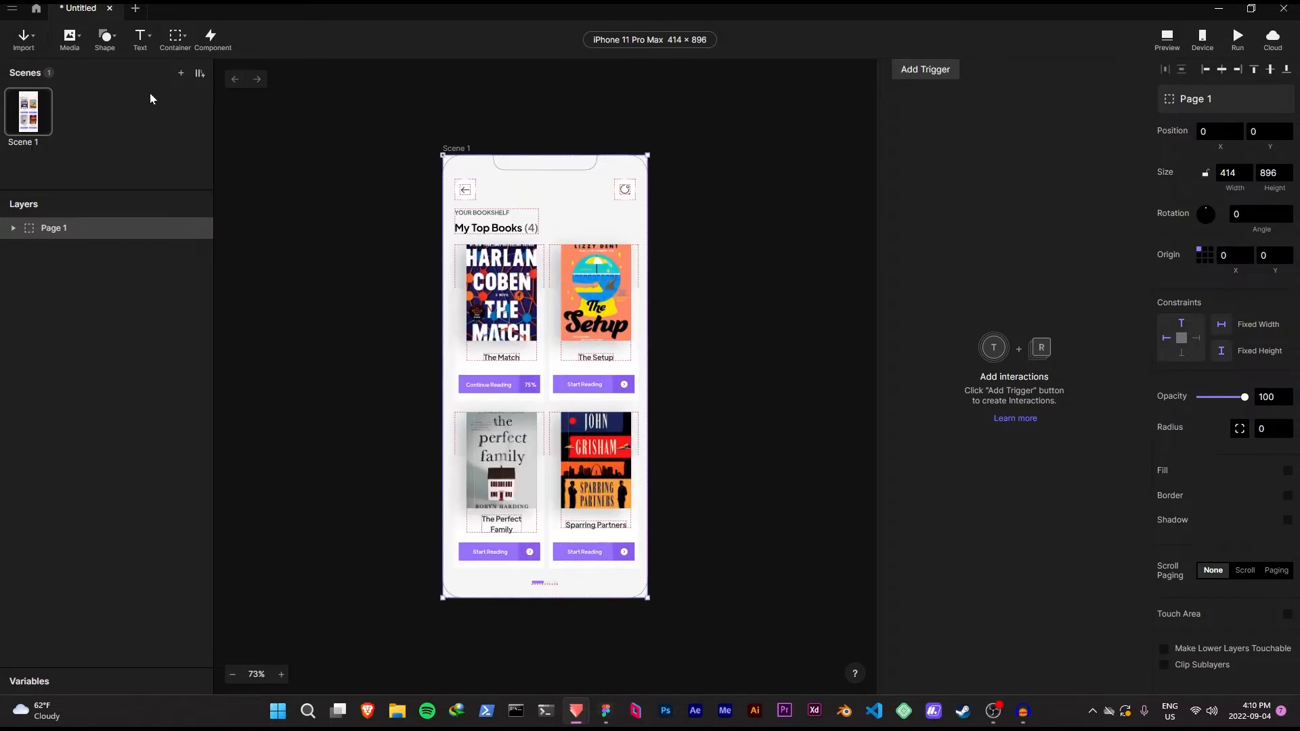
Return to Figma and export the Page 2 group to ProtoPie with the ProtoPie plugin.
{"action": "left_click", "coordinate": [1218, 10]}
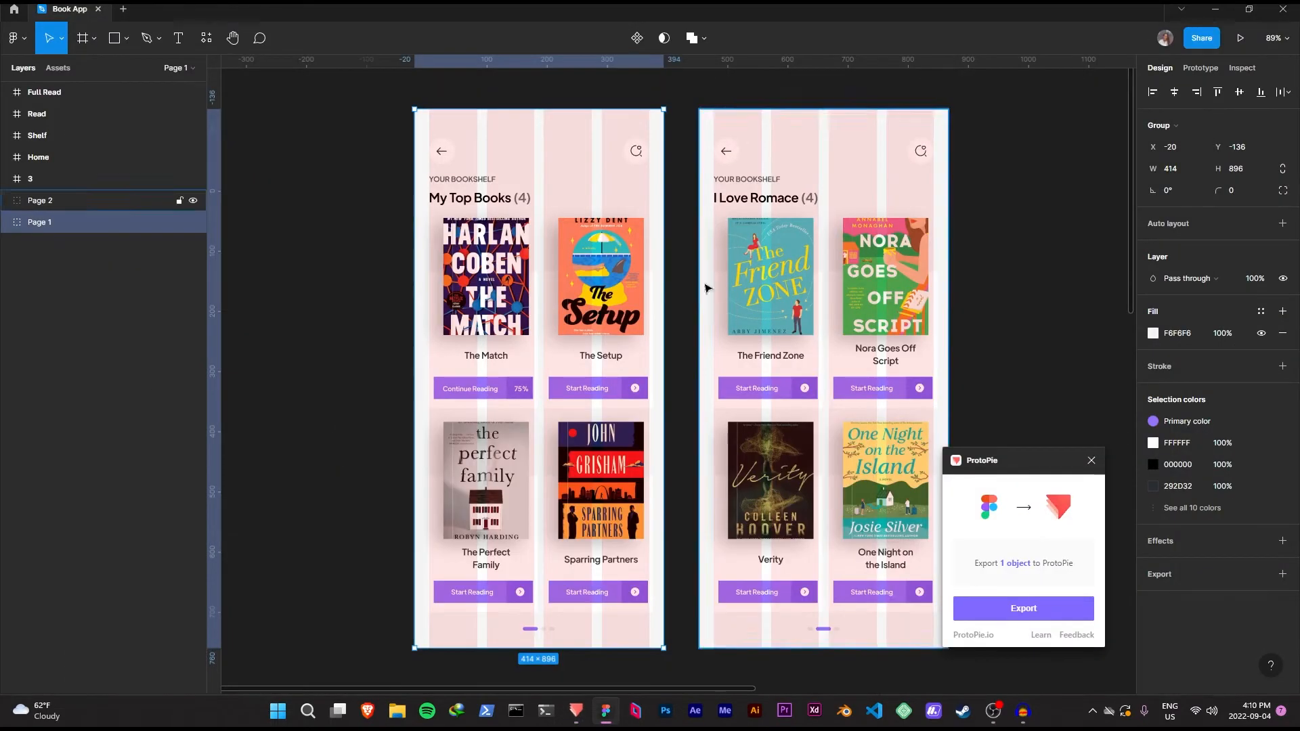
{"action": "left_click", "coordinate": [748, 129]}
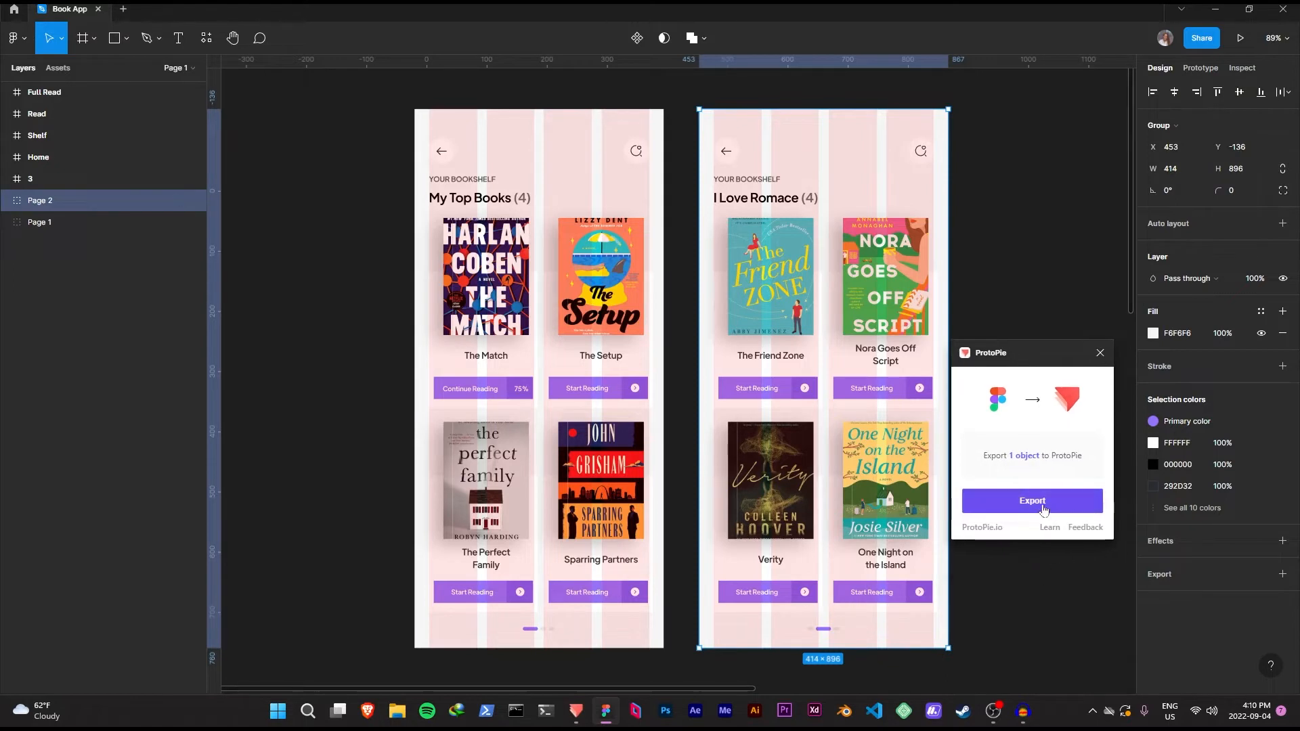
{"action": "left_click", "coordinate": [1040, 512]}
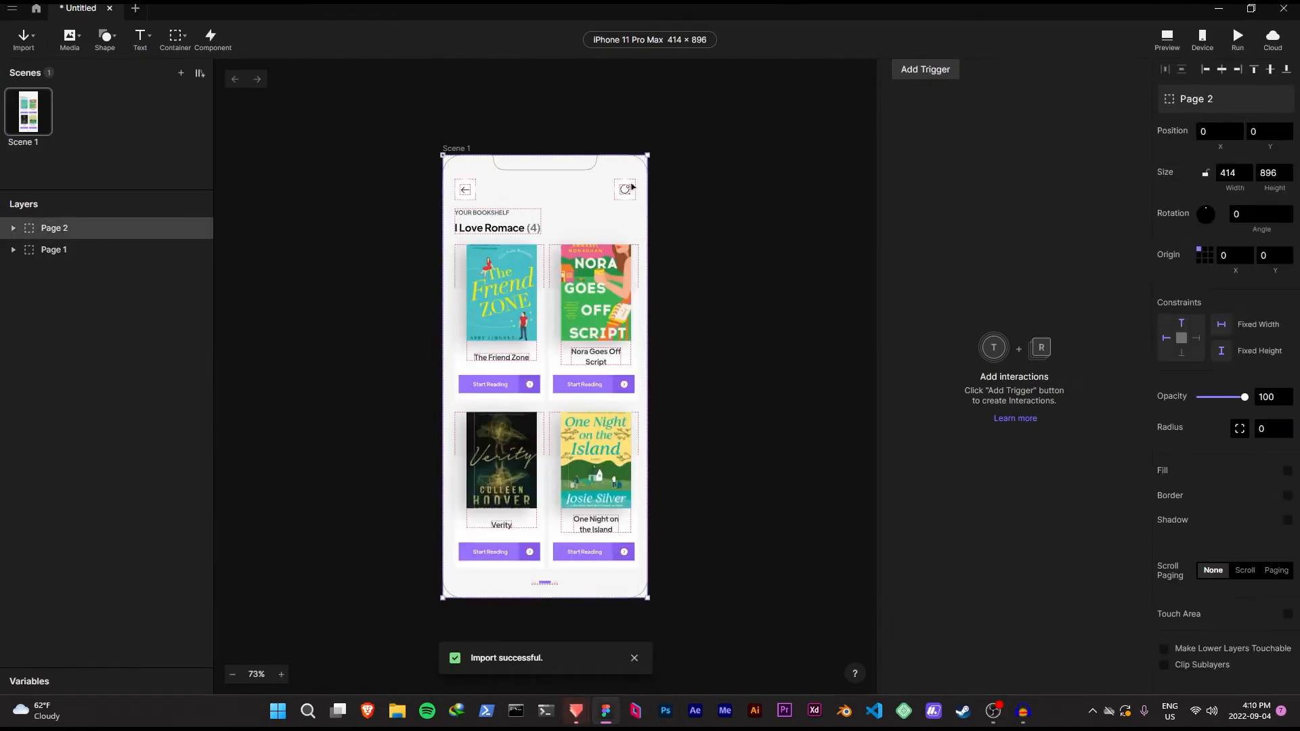
Place Page 2 flush beside Page 1 at X 414, Y 0, and reorder its layer below Page 1.
{"action": "left_click_drag", "start_coordinate": [585, 216], "coordinate": [796, 206]}
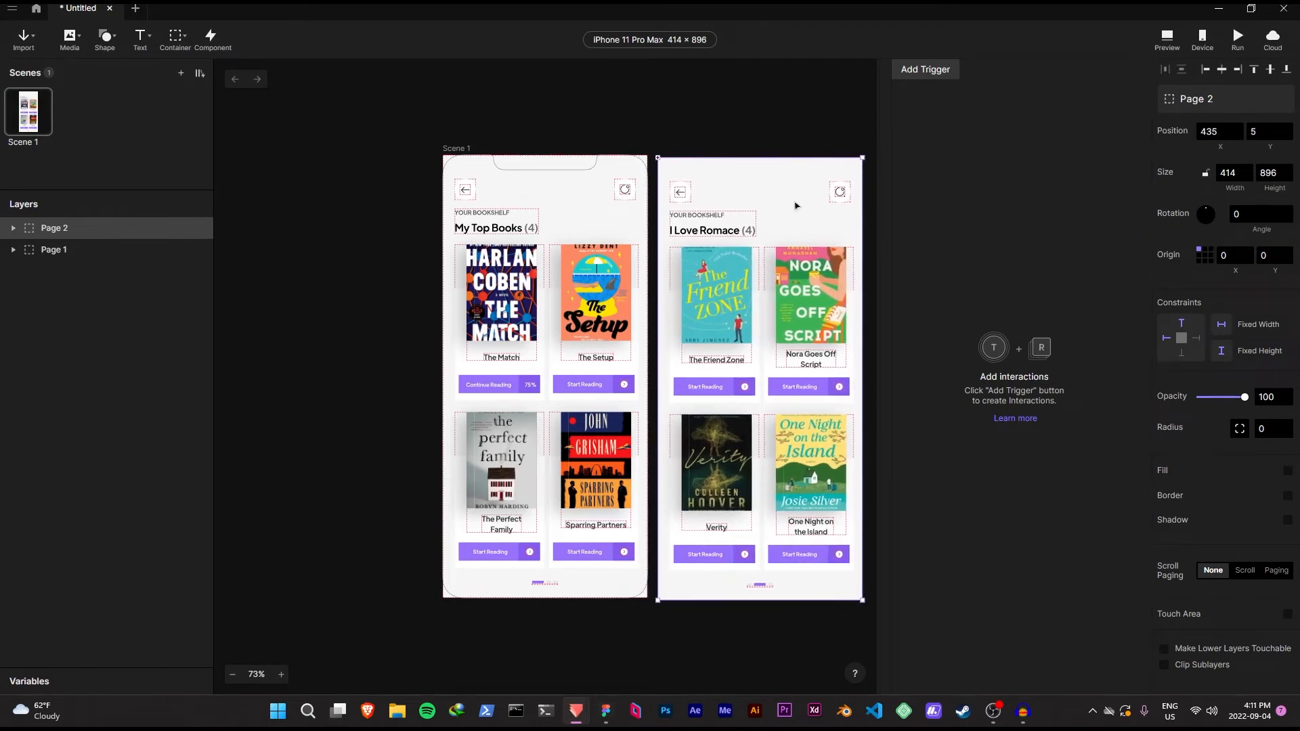
{"action": "left_click_drag", "start_coordinate": [795, 205], "coordinate": [785, 204]}
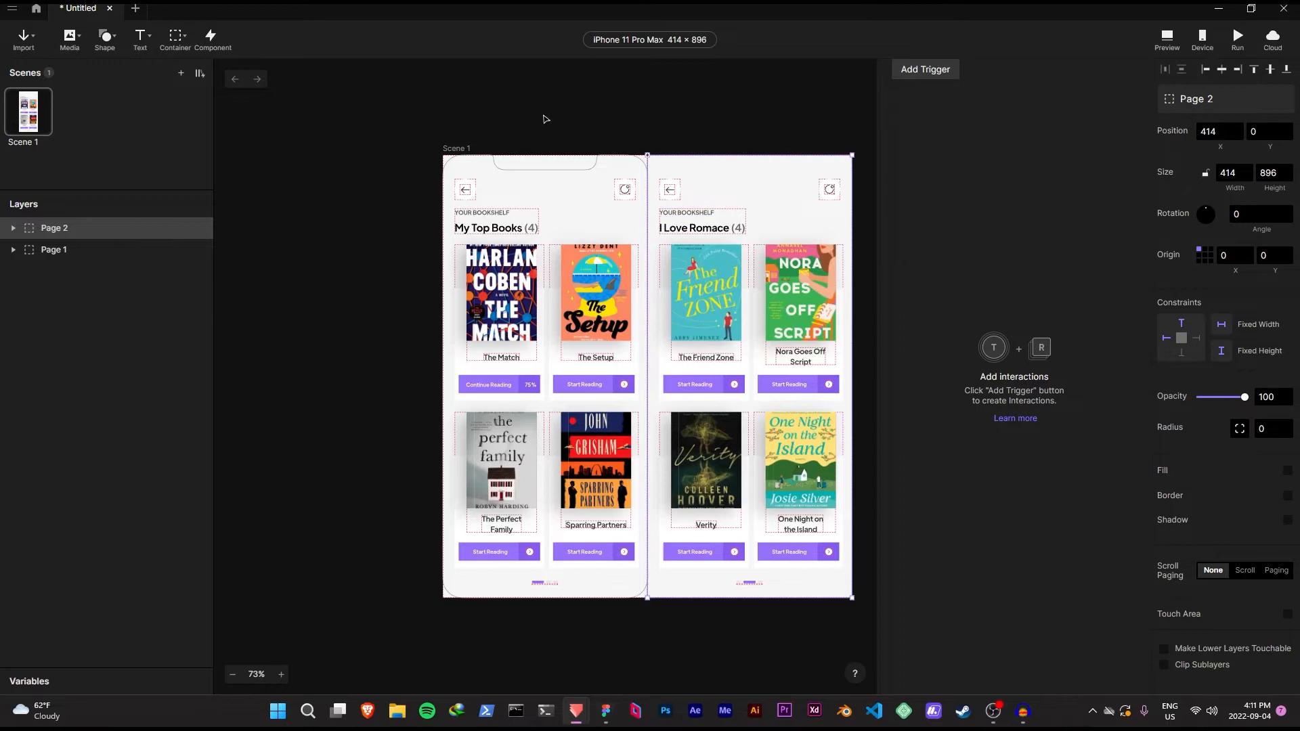
{"action": "scroll", "coordinate": [624, 116], "scroll_direction": "down", "scroll_amount": 3}
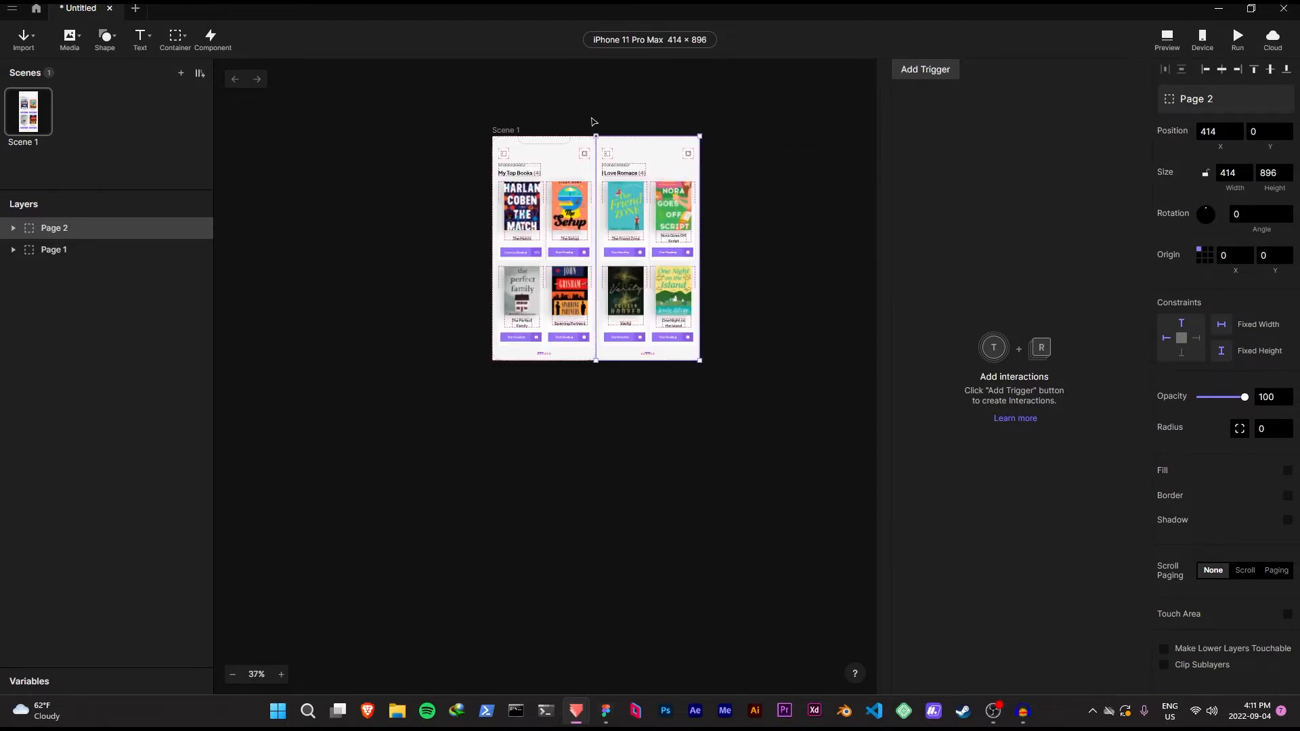
{"action": "scroll", "coordinate": [587, 117], "scroll_direction": "up", "scroll_amount": 3}
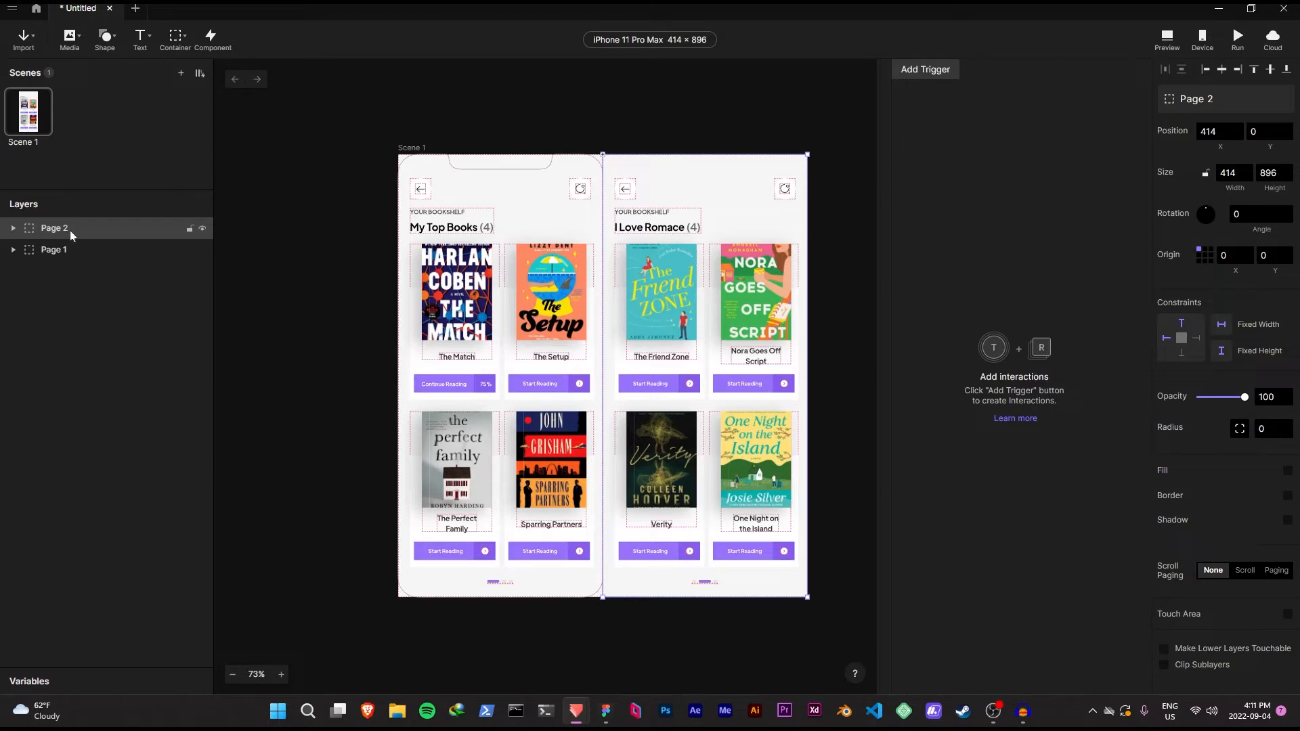
{"action": "left_click_drag", "start_coordinate": [69, 230], "coordinate": [68, 263]}
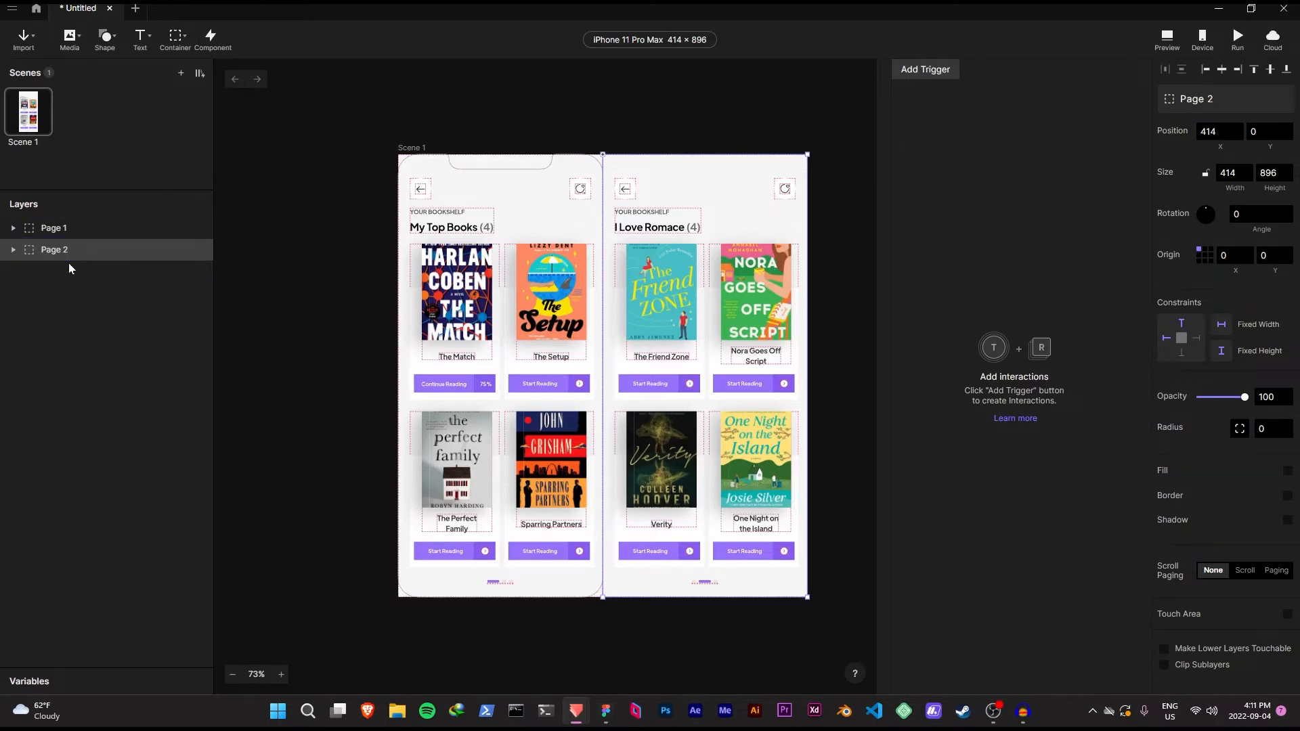
{"action": "left_click", "coordinate": [492, 119]}
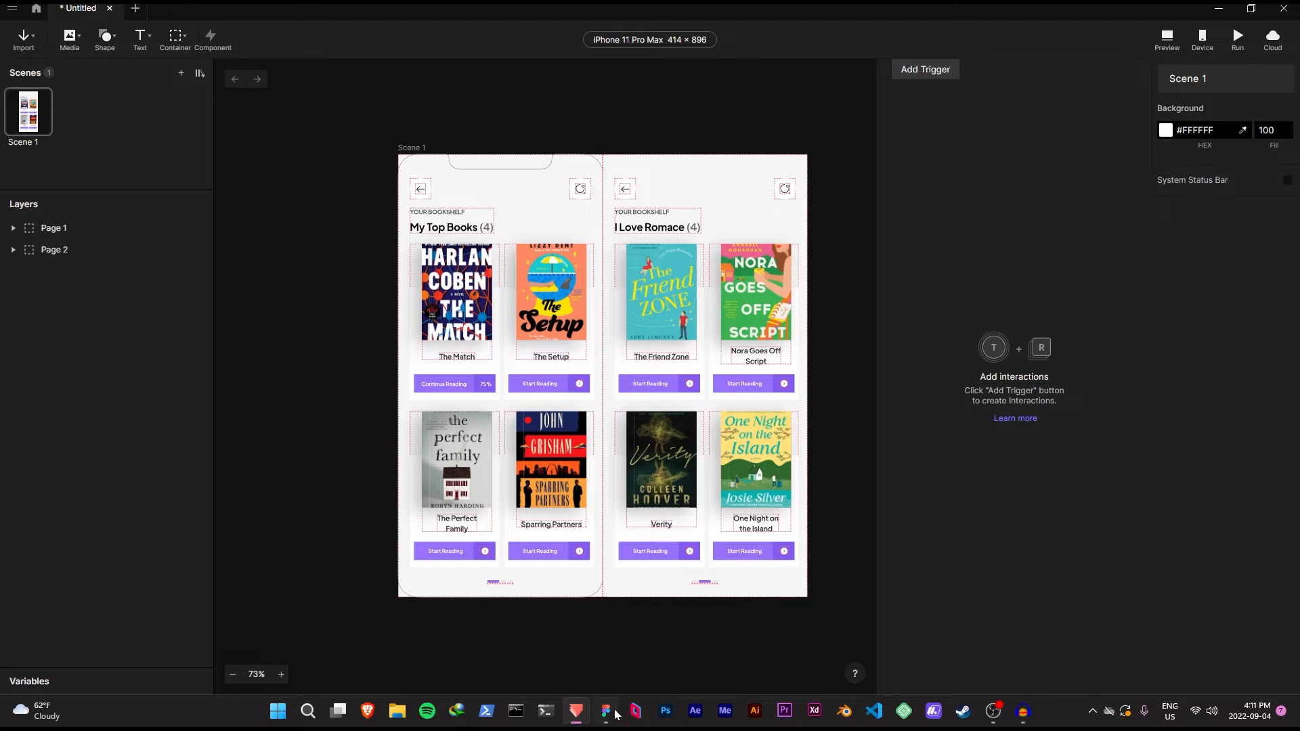
Switch to Figma, close the ProtoPie plugin and copy the hex code 9772FB of the Primary color style.
{"action": "mouse_move", "coordinate": [606, 711]}
{"action": "left_click", "coordinate": [607, 665]}
{"action": "left_click", "coordinate": [604, 655]}
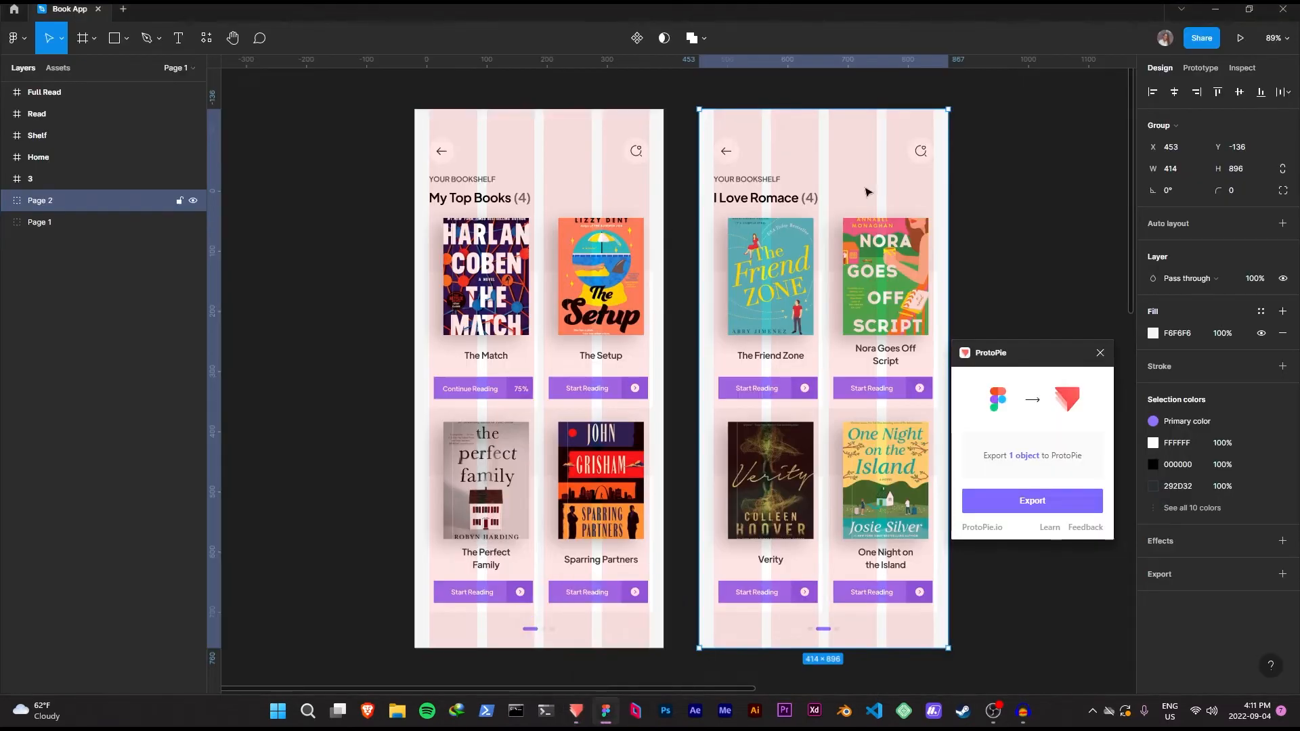
{"action": "left_click", "coordinate": [997, 181]}
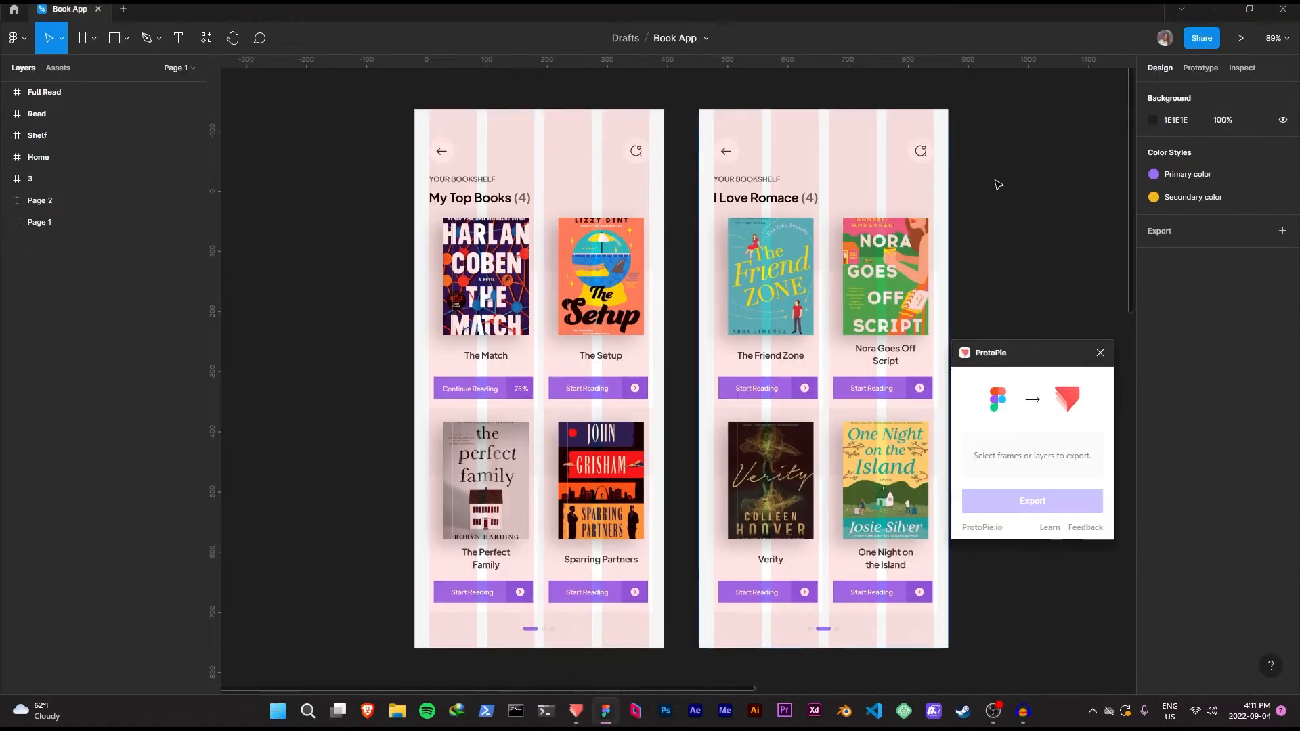
{"action": "left_click", "coordinate": [1288, 174]}
{"action": "left_click", "coordinate": [1101, 353]}
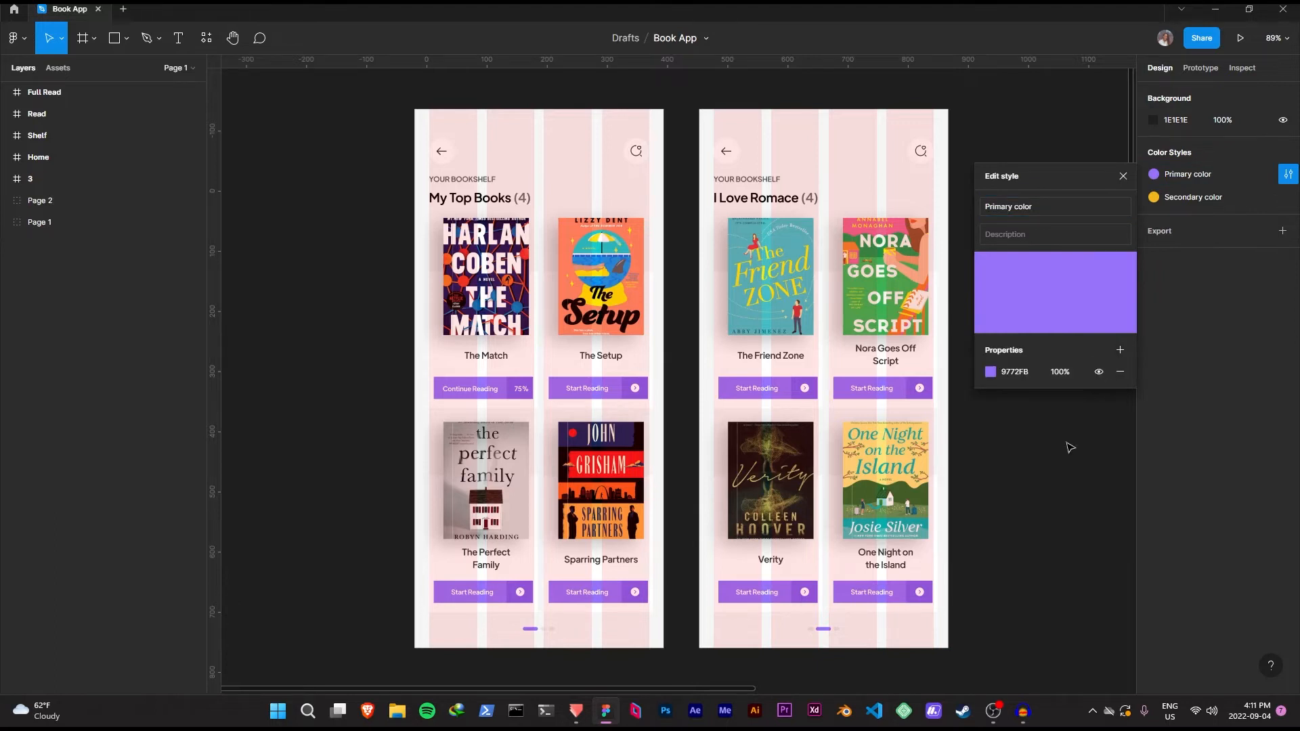
{"action": "left_click", "coordinate": [1124, 176]}
{"action": "left_click", "coordinate": [1288, 174]}
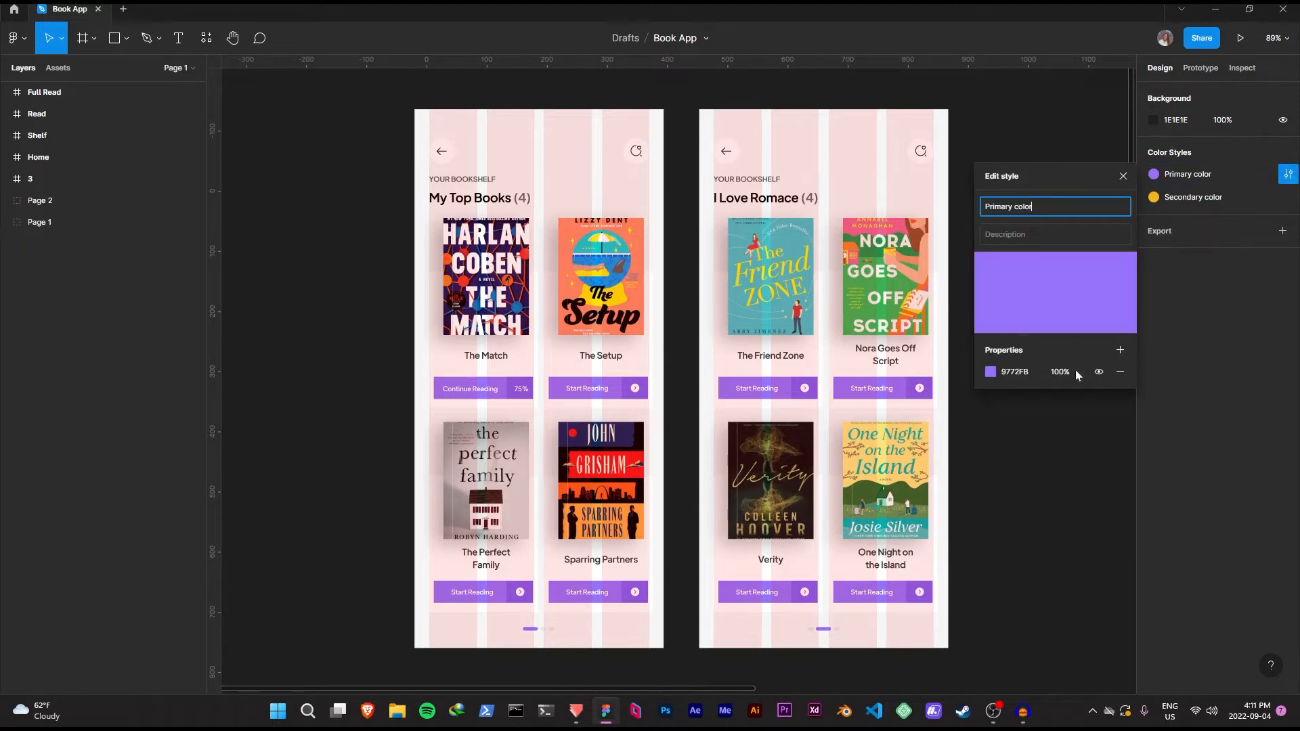
{"action": "left_click", "coordinate": [1034, 375]}
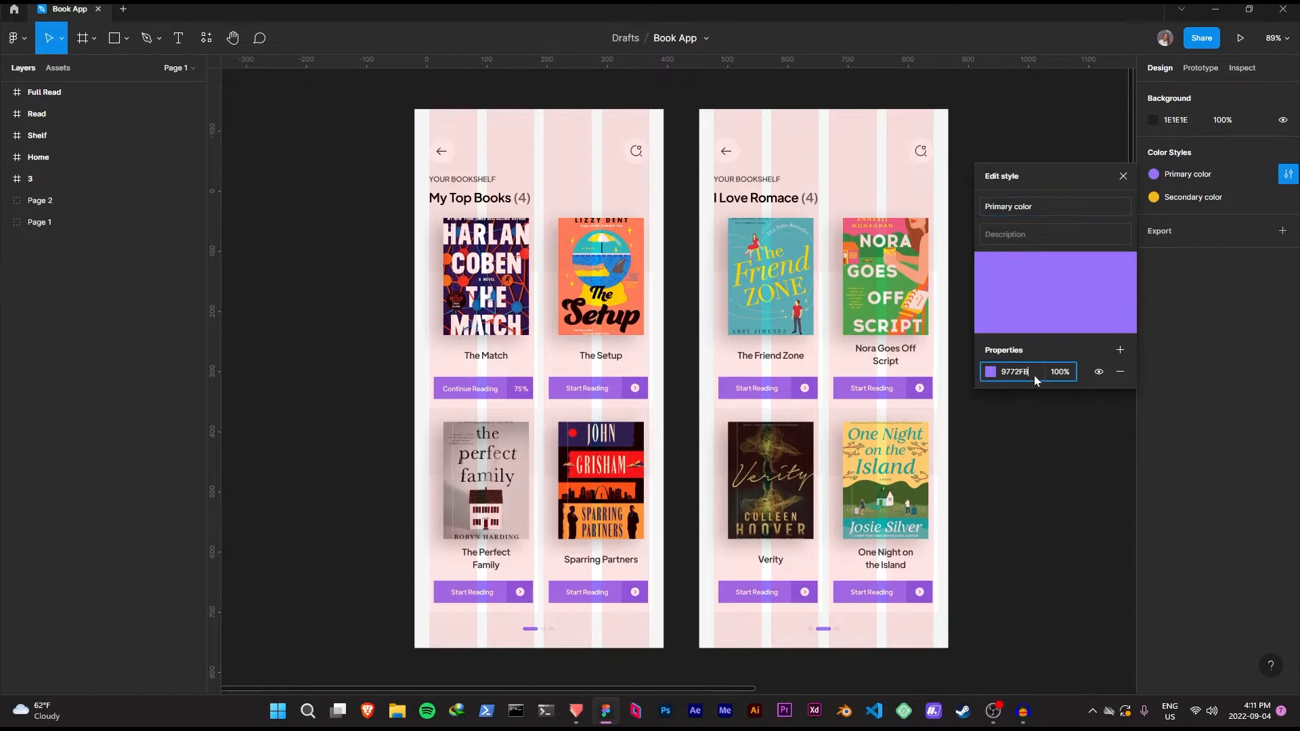
{"action": "key", "text": "ctrl+c"}
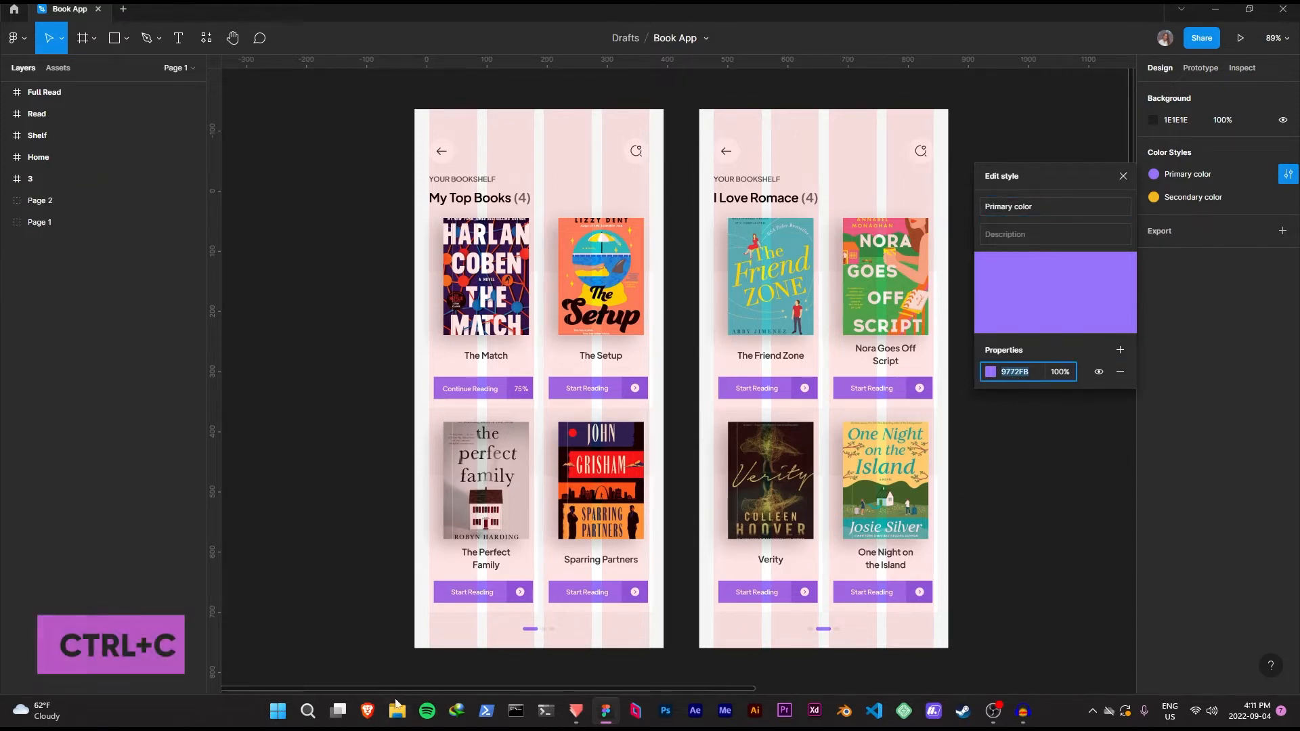
Switch to ProtoPie, set Scene 1's background to #9772FB and enable its system status bar.
{"action": "mouse_move", "coordinate": [576, 711]}
{"action": "left_click", "coordinate": [540, 640]}
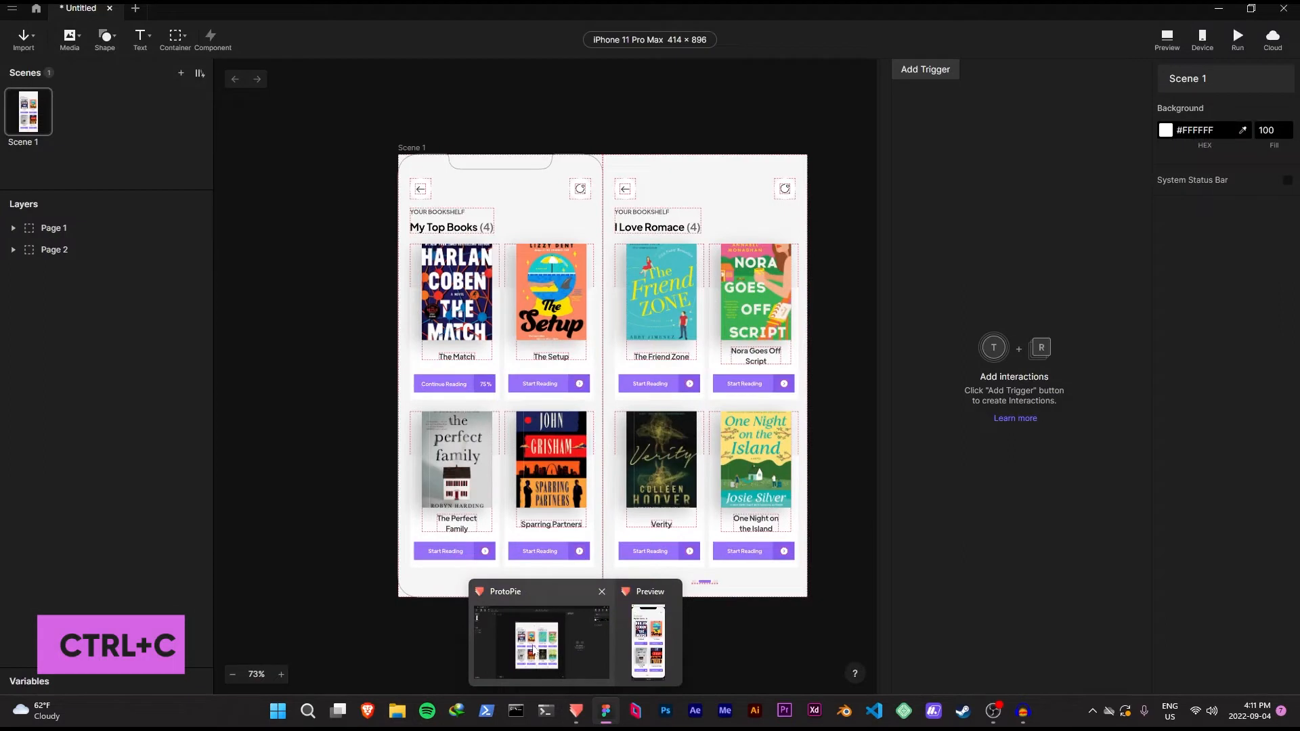
{"action": "left_click", "coordinate": [1195, 130]}
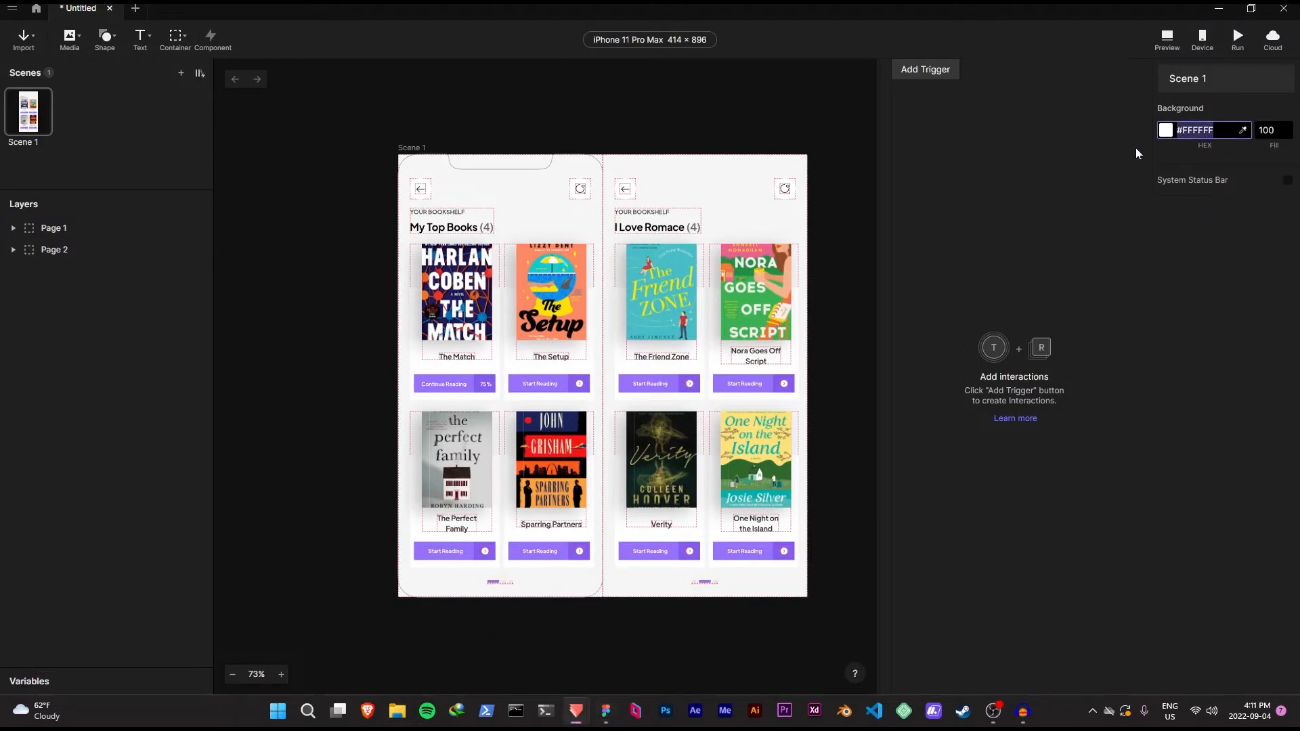
{"action": "key", "text": "ctrl+v"}
{"action": "key", "text": "Return"}
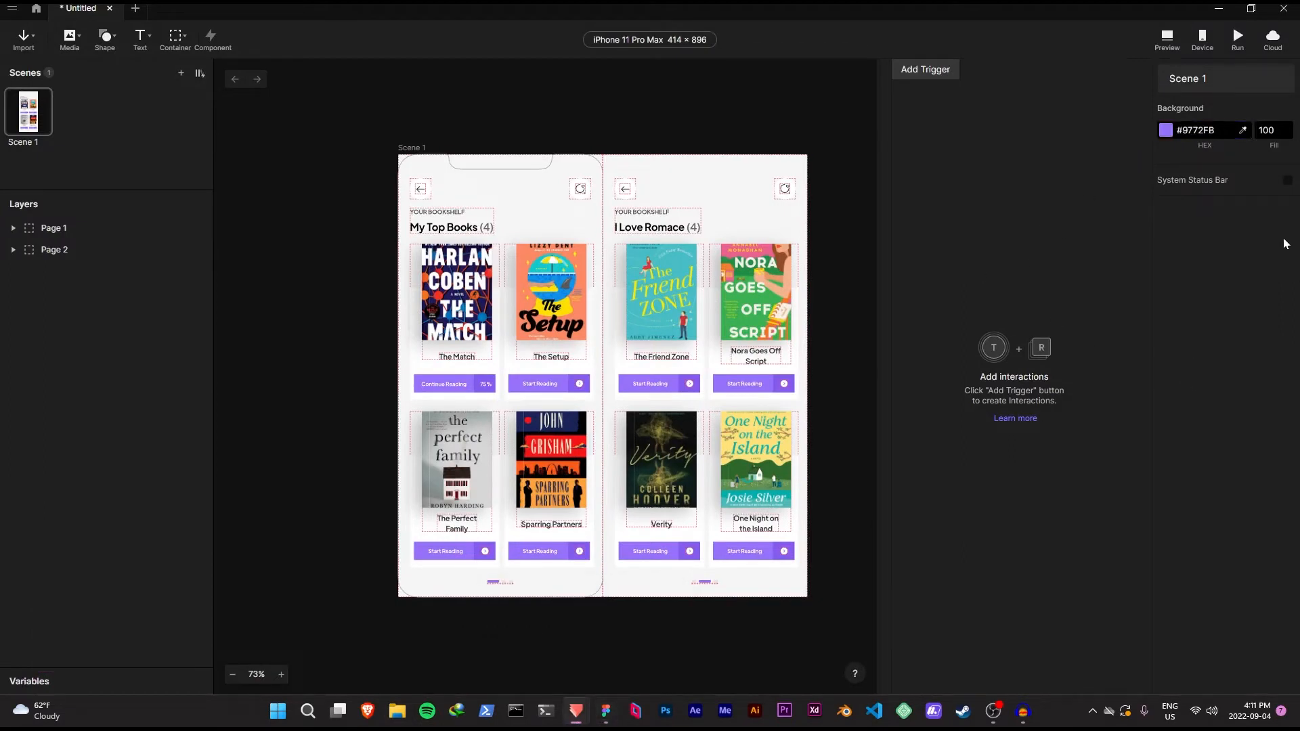
{"action": "left_click", "coordinate": [1288, 181]}
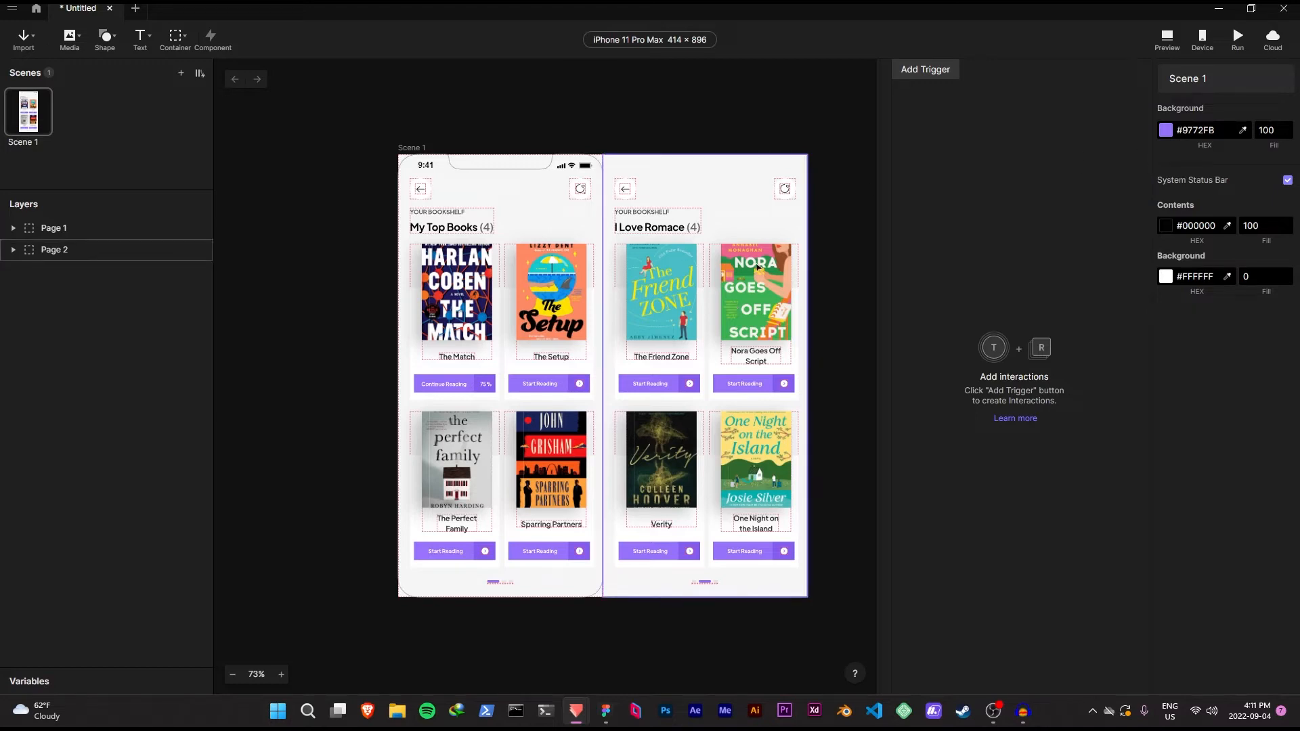
Move both pages aside to check the scene background, and restore them to their side-by-side positions.
{"action": "left_click_drag", "start_coordinate": [717, 182], "coordinate": [779, 173]}
{"action": "left_click_drag", "start_coordinate": [511, 239], "coordinate": [335, 409]}
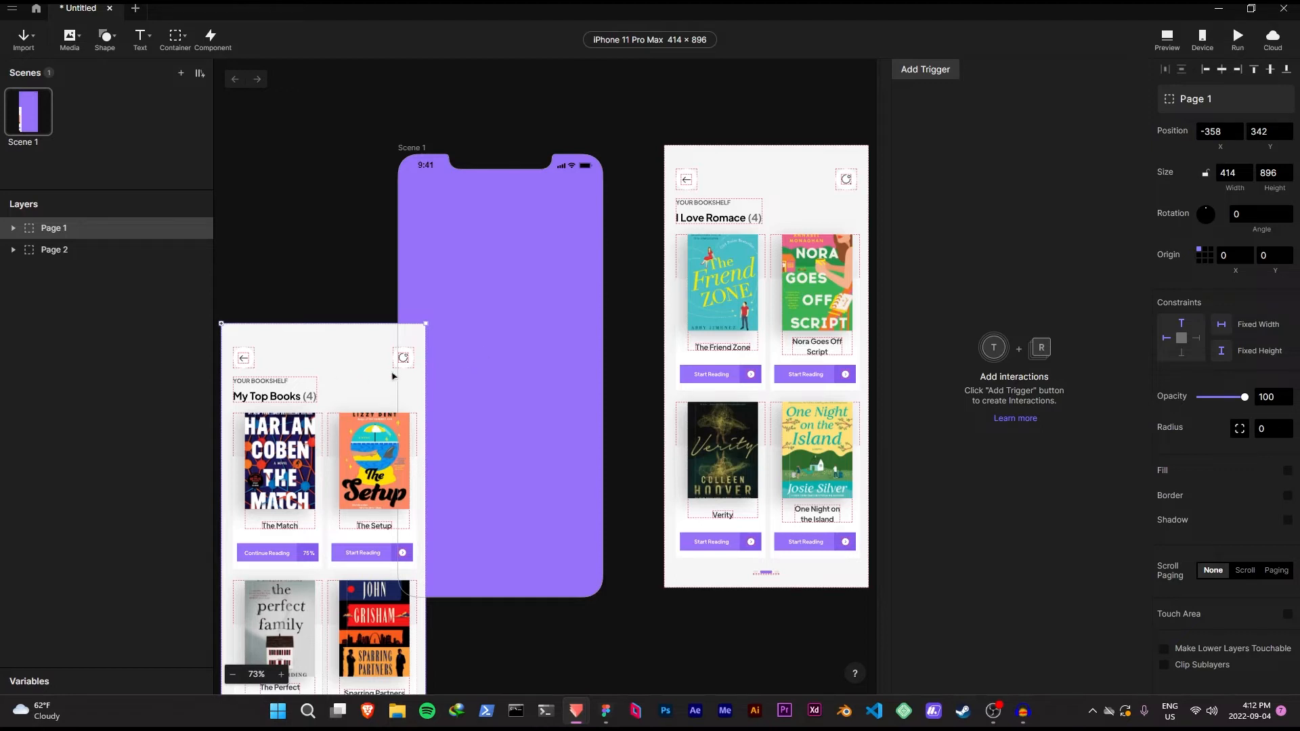
{"action": "left_click_drag", "start_coordinate": [321, 391], "coordinate": [437, 241]}
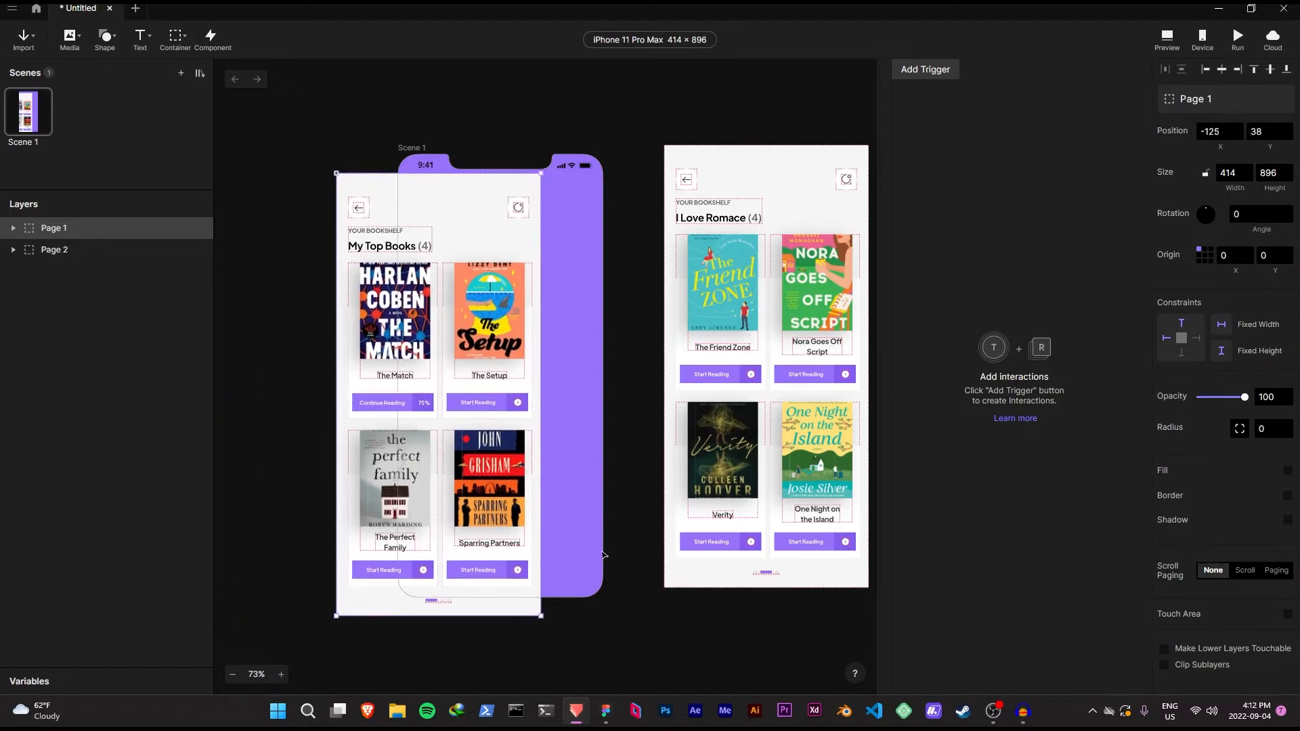
{"action": "key", "text": "ctrl+z"}
{"action": "key", "text": "ctrl+z"}
{"action": "left_click_drag", "start_coordinate": [786, 269], "coordinate": [726, 278]}
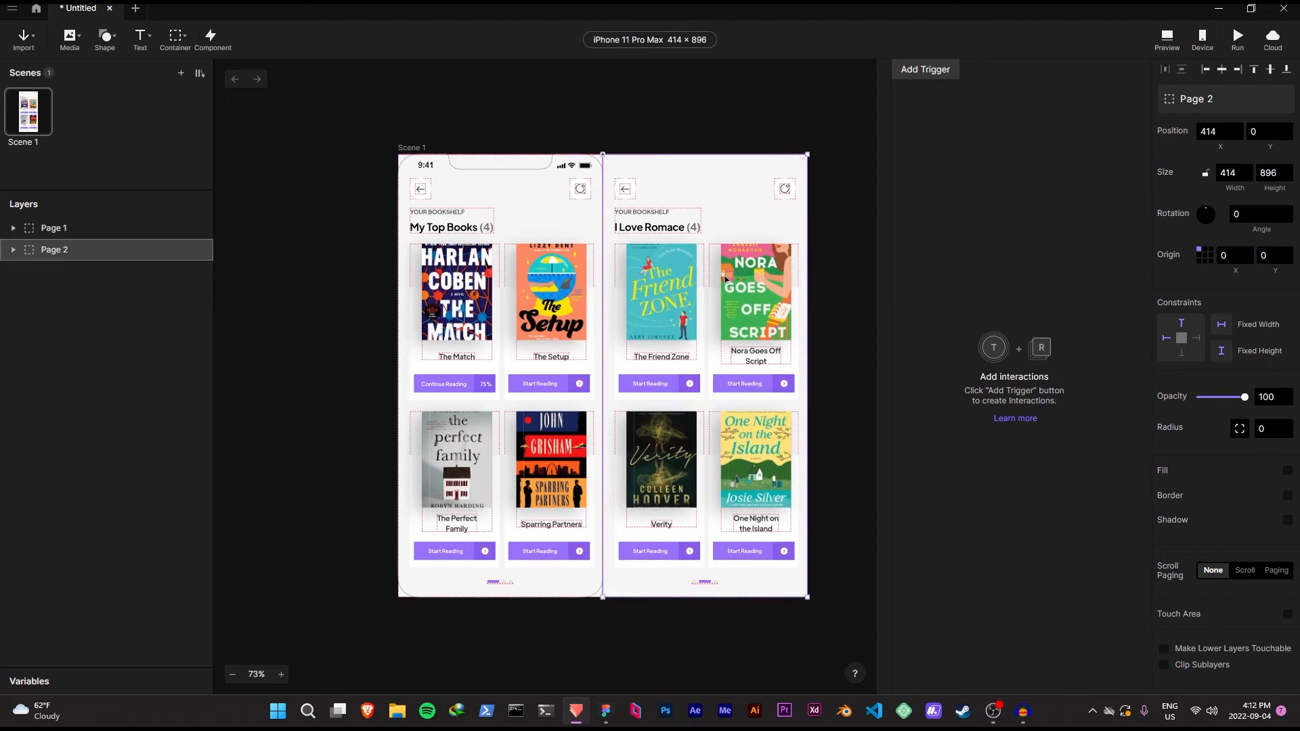
{"action": "left_click", "coordinate": [365, 133]}
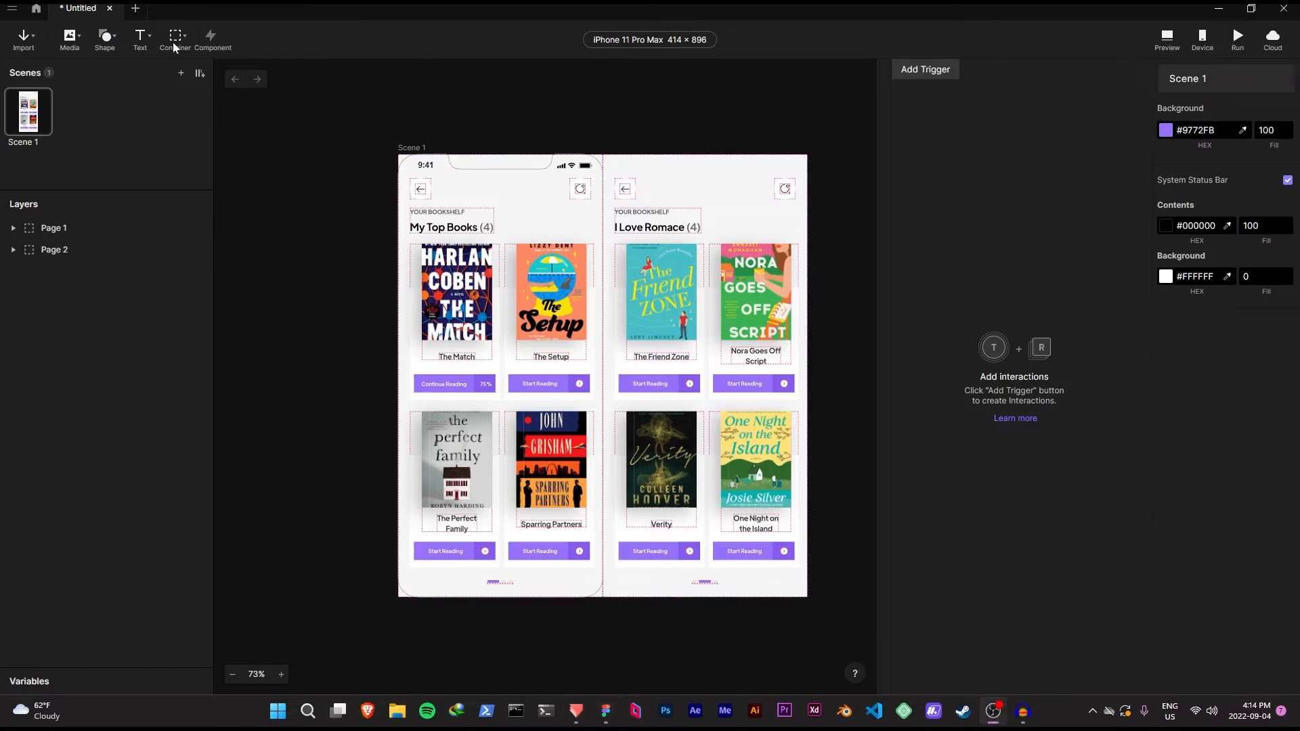
Draw a 414 × 896 paging container at X 0, Y 0 covering the whole device screen over Page 1.
{"action": "left_click", "coordinate": [181, 39]}
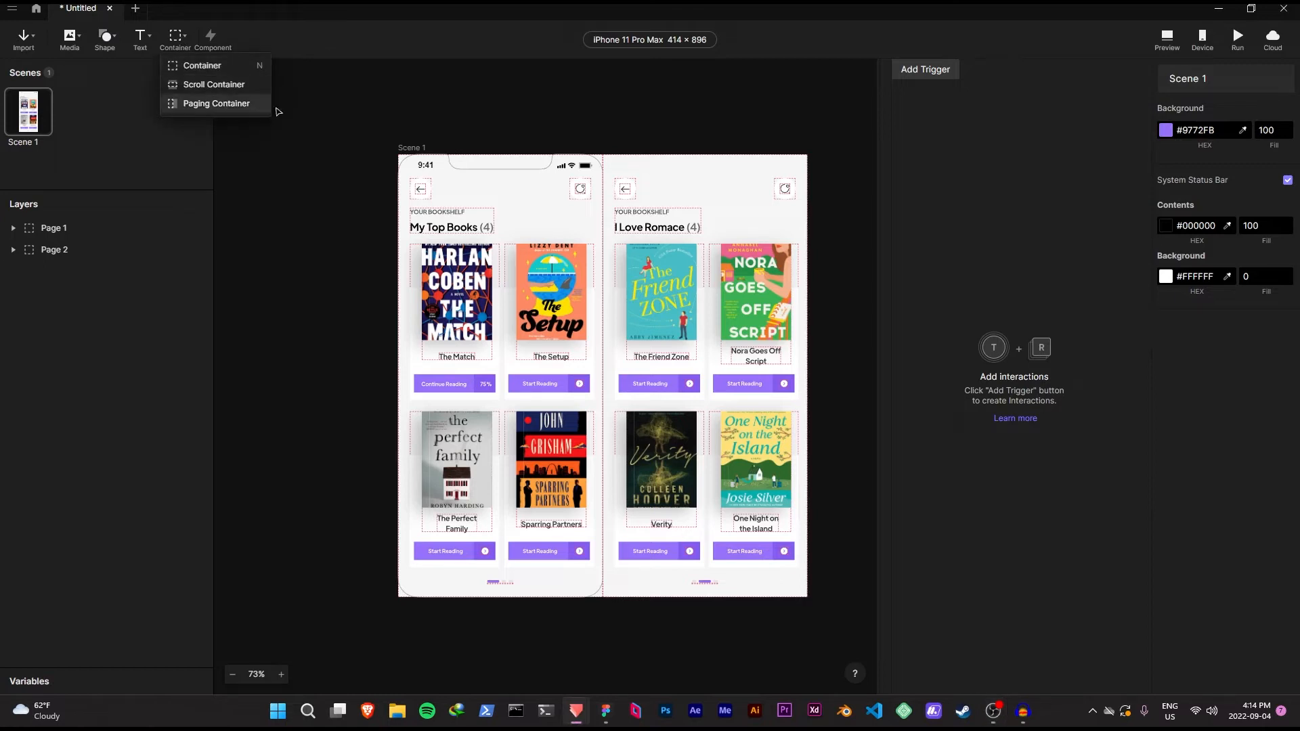
{"action": "left_click", "coordinate": [297, 101]}
{"action": "left_click", "coordinate": [176, 39]}
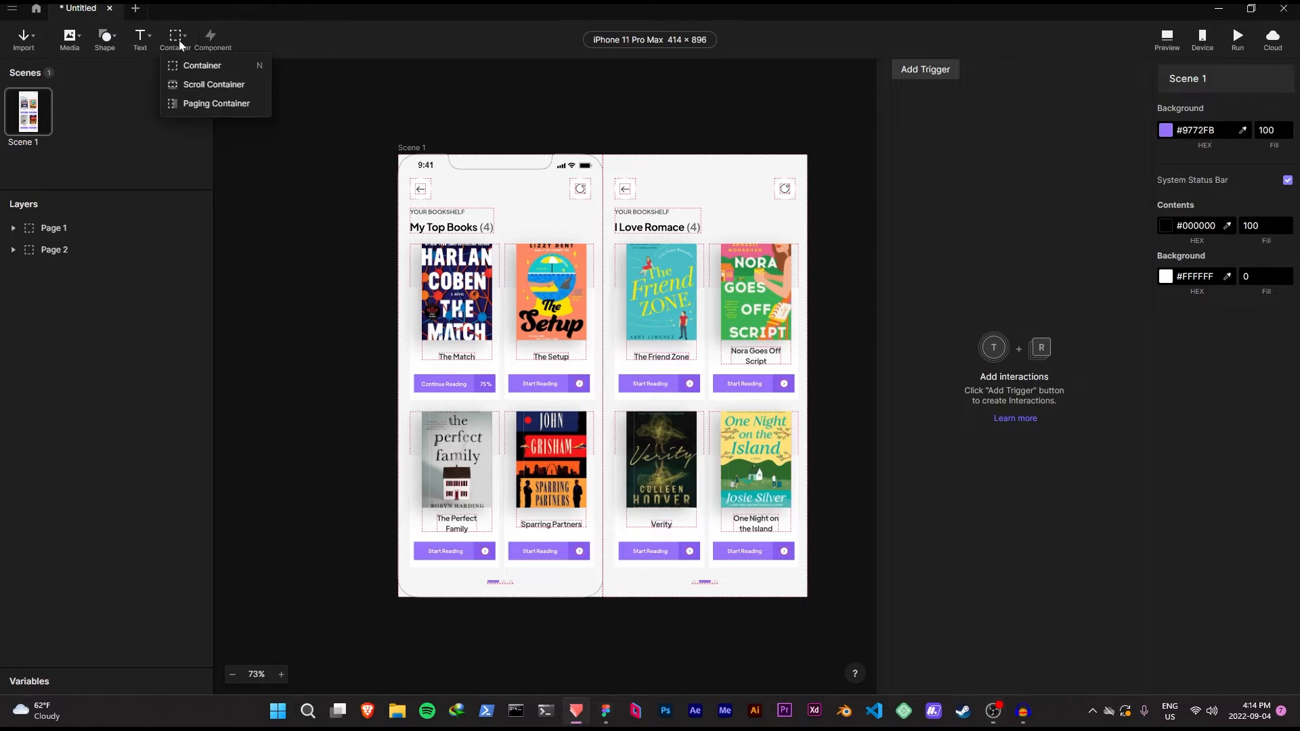
{"action": "left_click", "coordinate": [209, 105]}
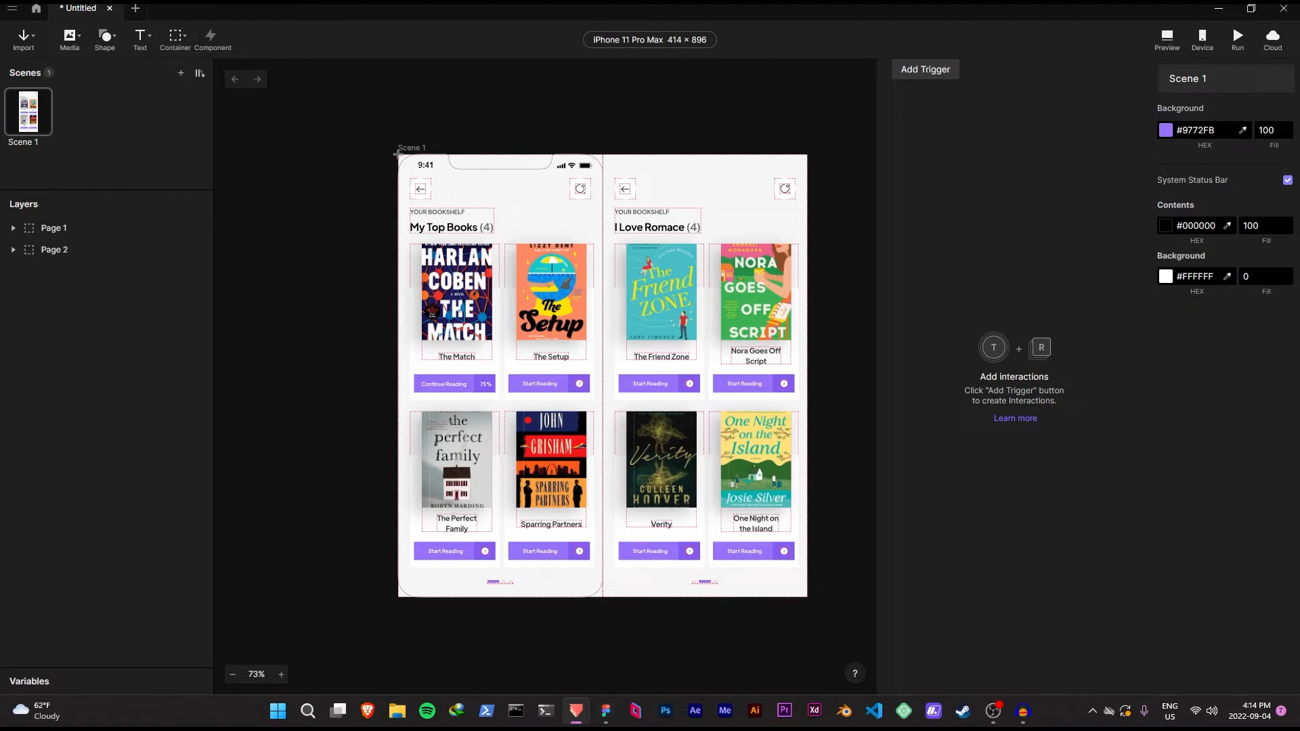
{"action": "mouse_move", "coordinate": [398, 156]}
{"action": "left_mouse_down"}
{"action": "mouse_move", "coordinate": [433, 234]}
{"action": "mouse_move", "coordinate": [517, 536]}
{"action": "mouse_move", "coordinate": [555, 595]}
{"action": "mouse_move", "coordinate": [603, 598]}
{"action": "left_mouse_up"}
{"action": "scroll", "coordinate": [385, 301], "scroll_direction": "up", "scroll_amount": 3}
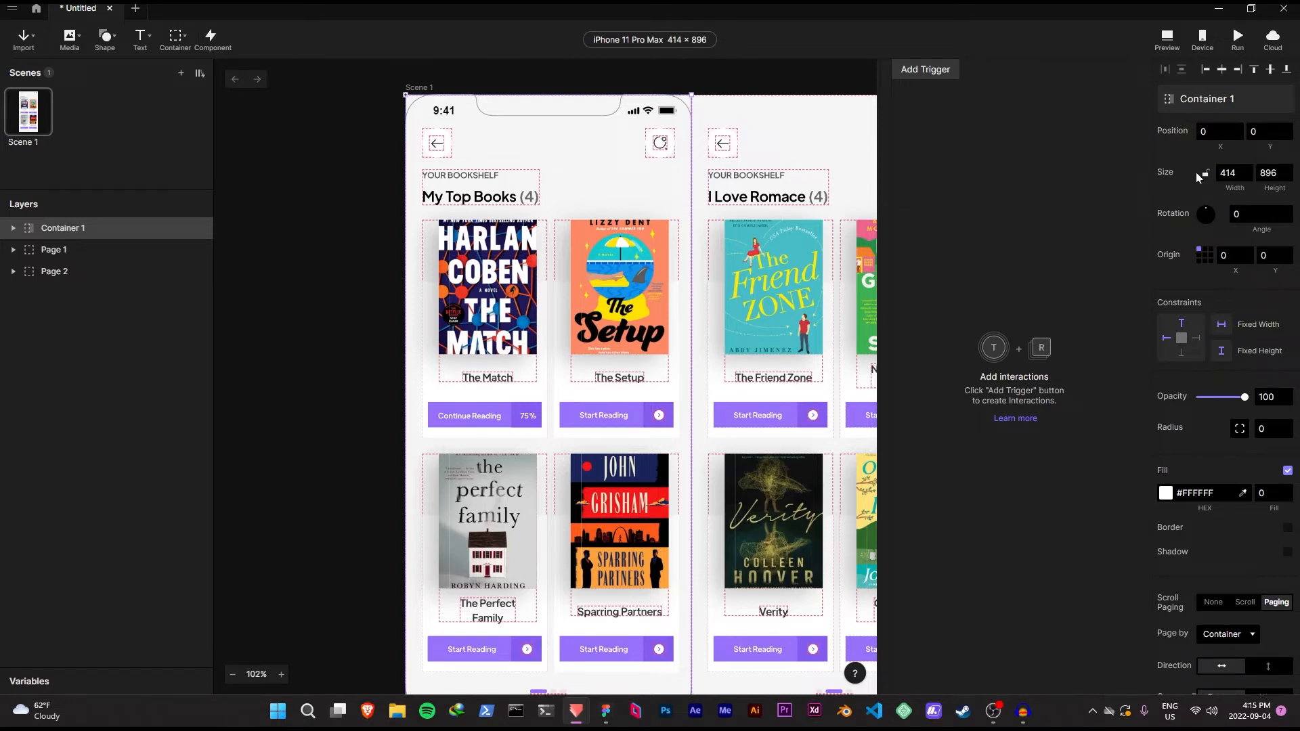
{"action": "scroll", "coordinate": [531, 147], "scroll_direction": "down", "scroll_amount": 1}
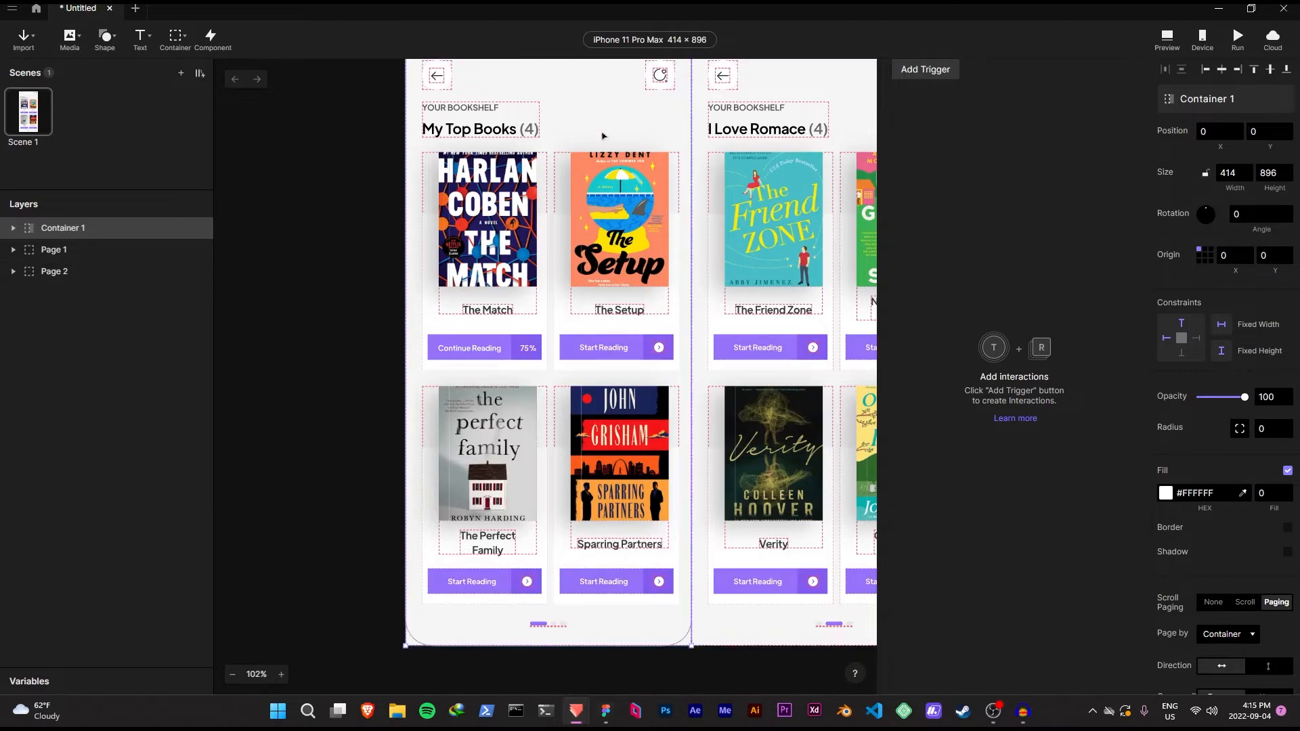
Rename the Container 1 layer as "Scroll container".
{"action": "scroll", "coordinate": [531, 147], "scroll_direction": "up", "scroll_amount": 2}
{"action": "scroll", "coordinate": [473, 188], "scroll_direction": "down", "scroll_amount": 2}
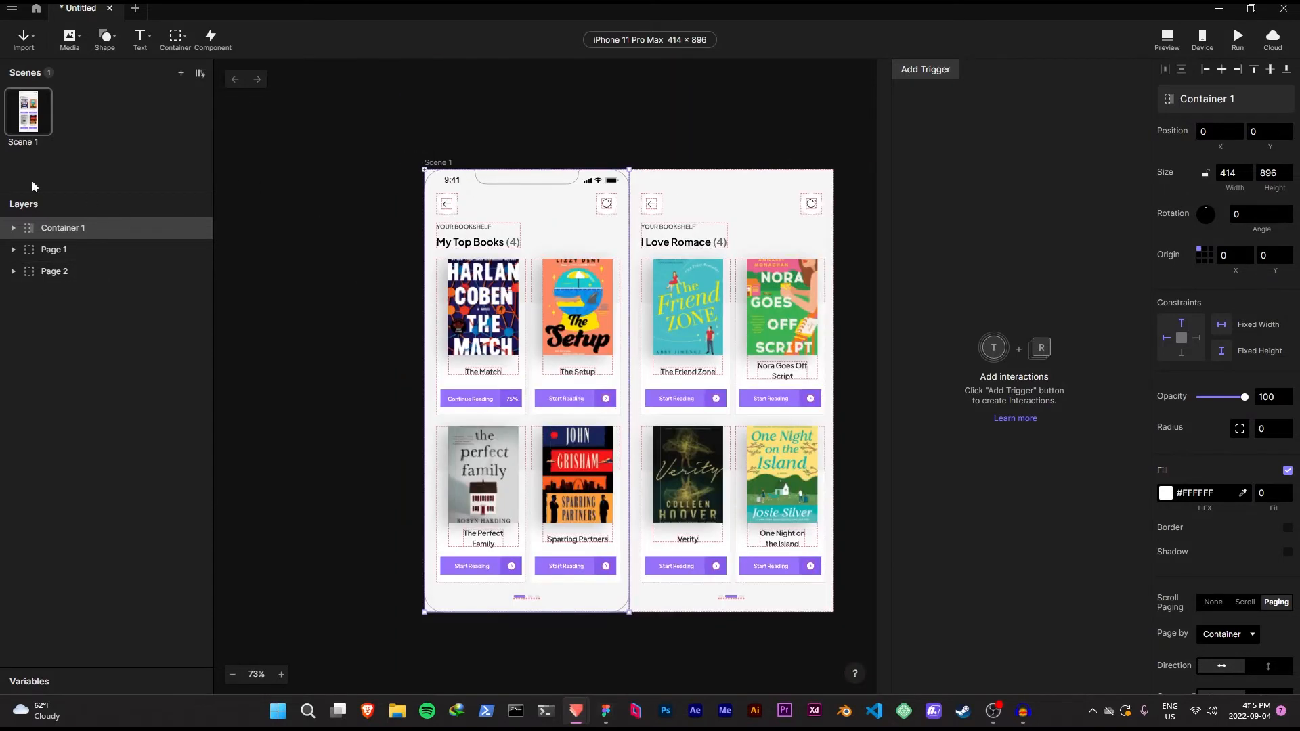
{"action": "double_click", "coordinate": [63, 227]}
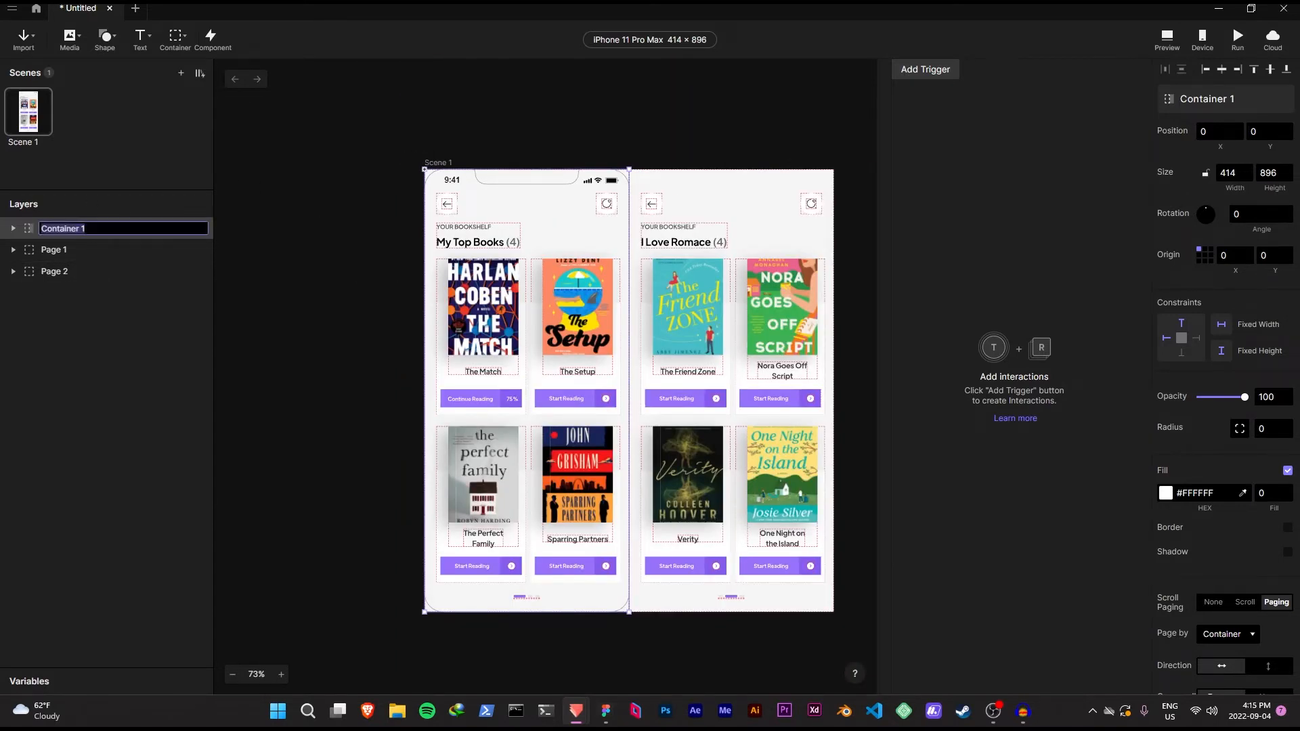
{"action": "type", "text": "Scroll c"}
{"action": "key", "text": "Return"}
Nest Page 1 and Page 2 inside the Scroll container layer and collapse it.
{"action": "left_click", "coordinate": [75, 252]}
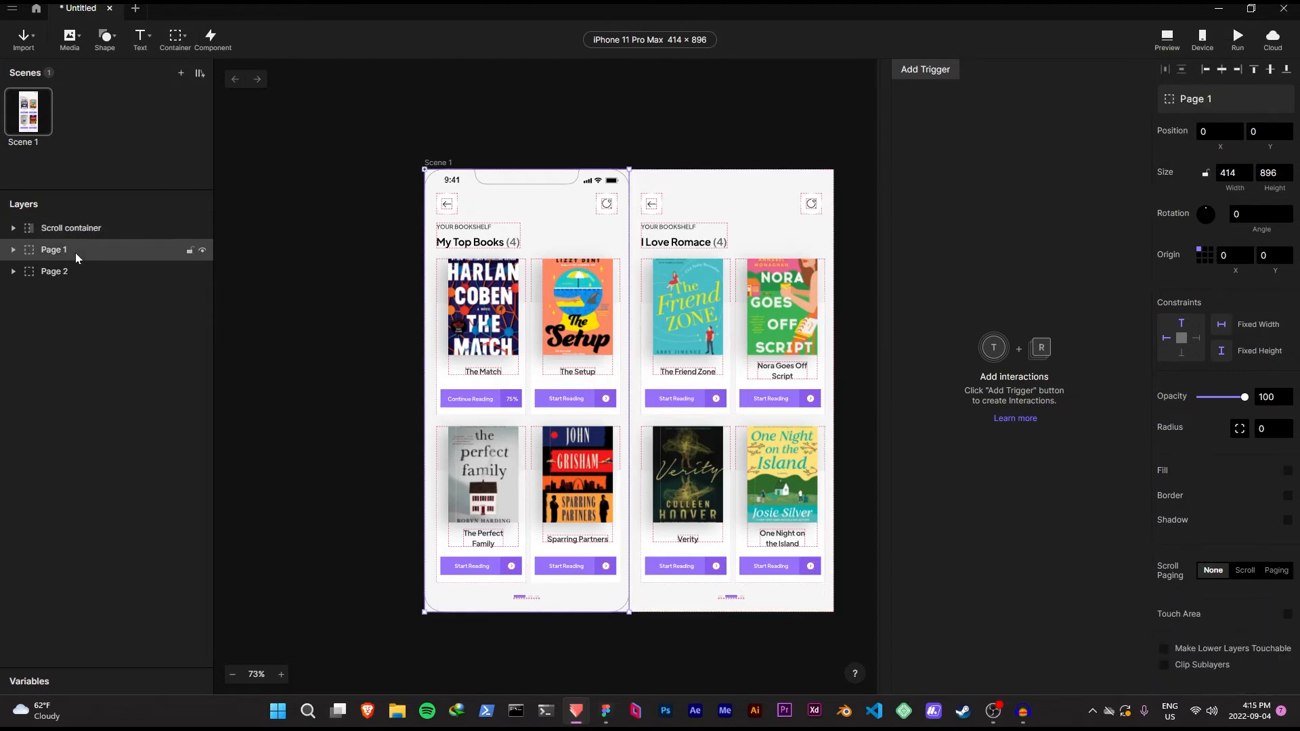
{"action": "left_click_drag", "start_coordinate": [92, 251], "coordinate": [92, 229]}
{"action": "left_click", "coordinate": [89, 275]}
{"action": "left_click_drag", "start_coordinate": [88, 275], "coordinate": [91, 258]}
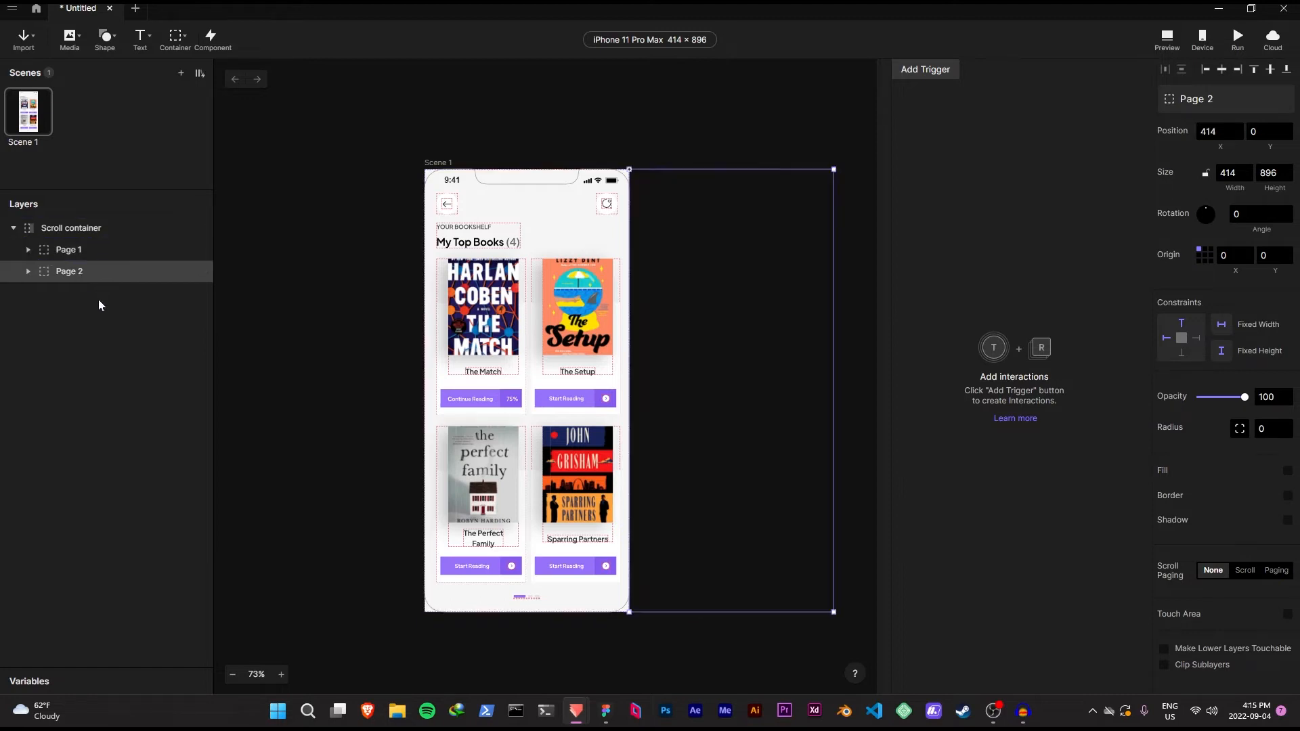
{"action": "left_click", "coordinate": [60, 229]}
{"action": "left_click", "coordinate": [13, 229]}
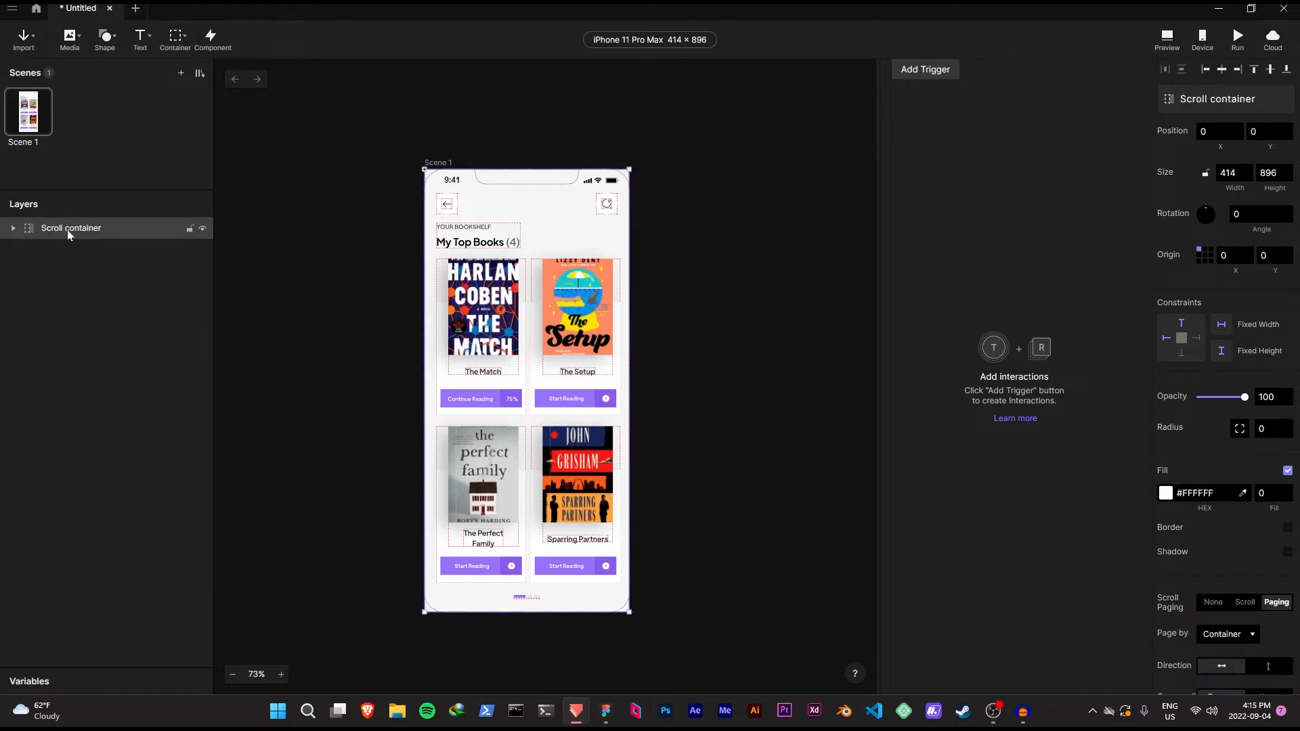
Turn off Clip Sublayers for the Scroll container.
{"action": "scroll", "coordinate": [1279, 536], "scroll_direction": "down", "scroll_amount": 3}
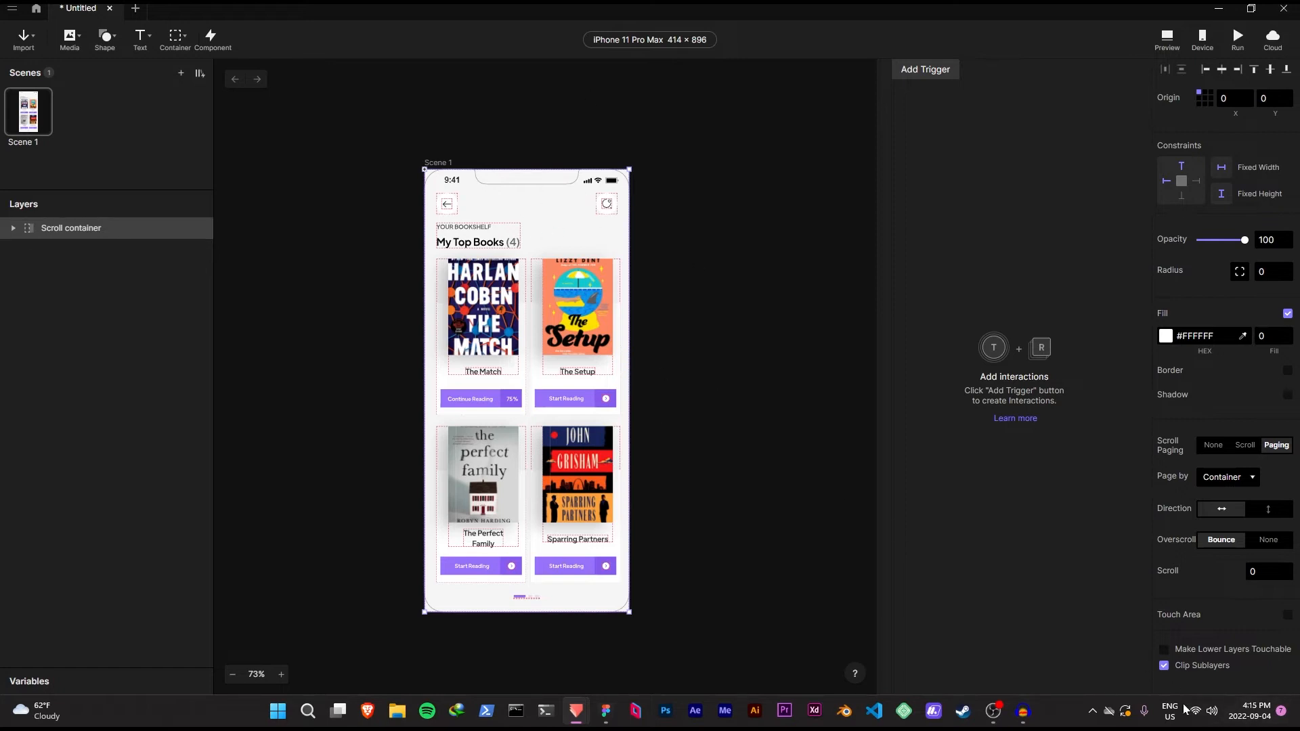
{"action": "left_click", "coordinate": [1165, 667]}
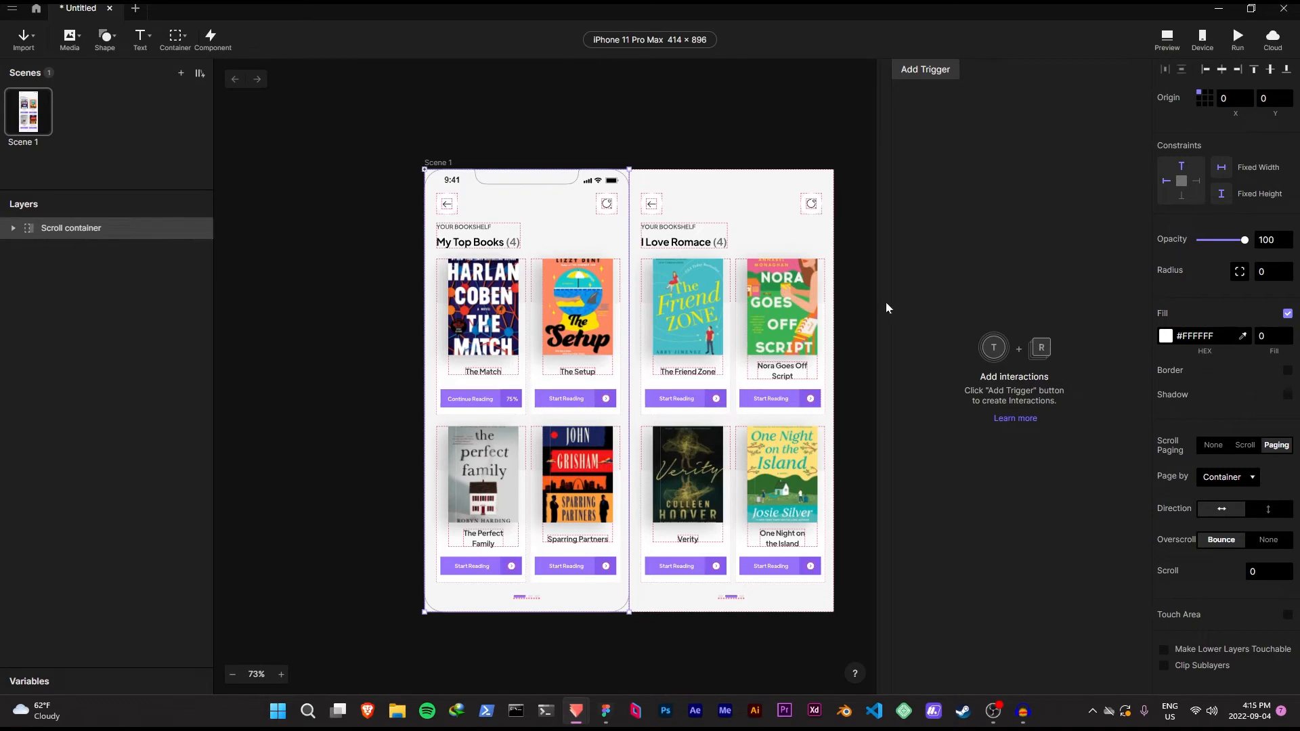
{"action": "scroll", "coordinate": [660, 125], "scroll_direction": "up", "scroll_amount": 2}
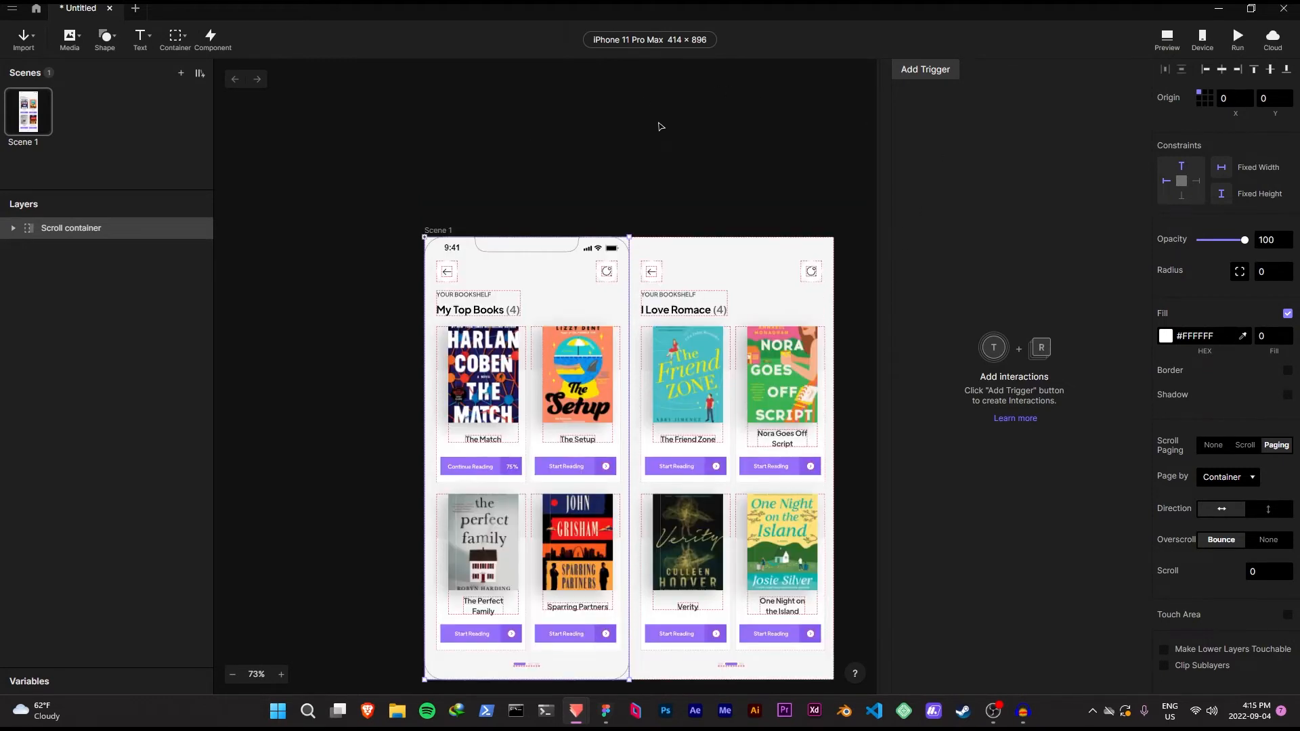
{"action": "scroll", "coordinate": [660, 126], "scroll_direction": "down", "scroll_amount": 2}
Preview the prototype, swipe from the first bookshelf page to the second, restart and repeat the swipe, and close the preview.
{"action": "left_click", "coordinate": [1167, 40]}
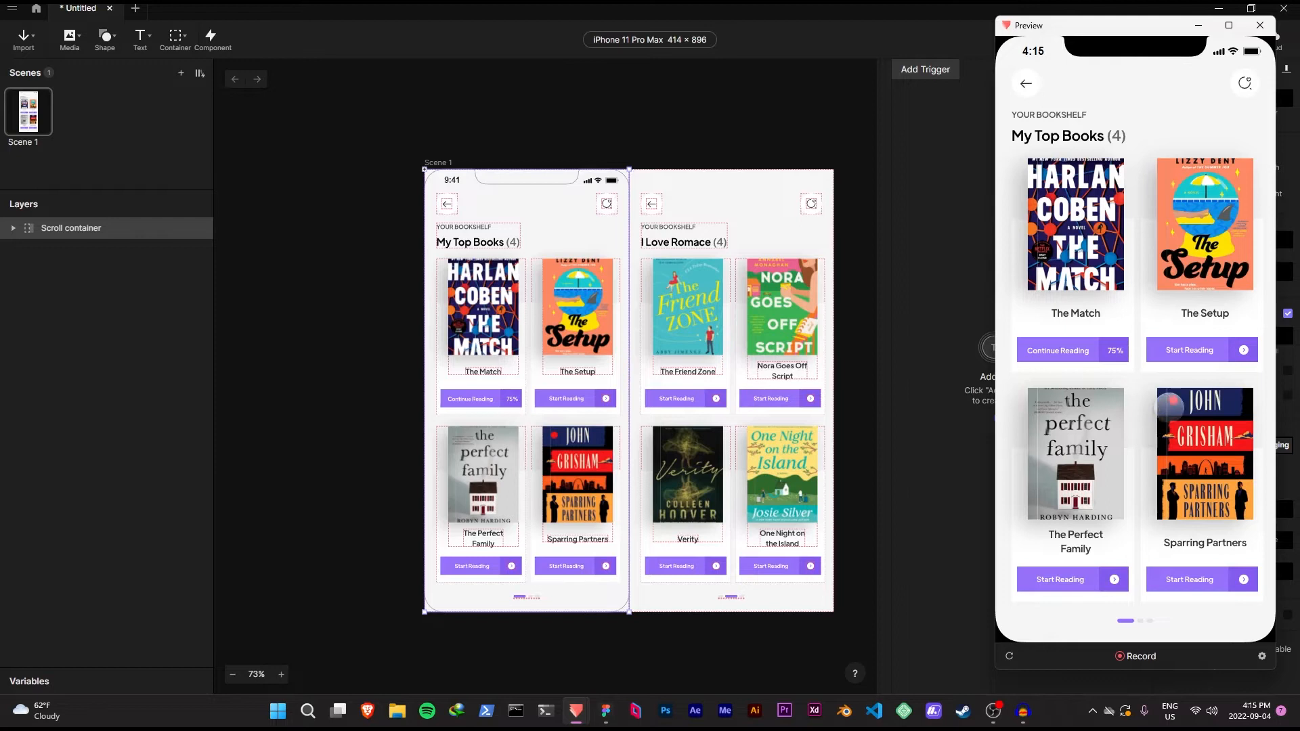
{"action": "left_click_drag", "start_coordinate": [1225, 401], "coordinate": [1077, 408]}
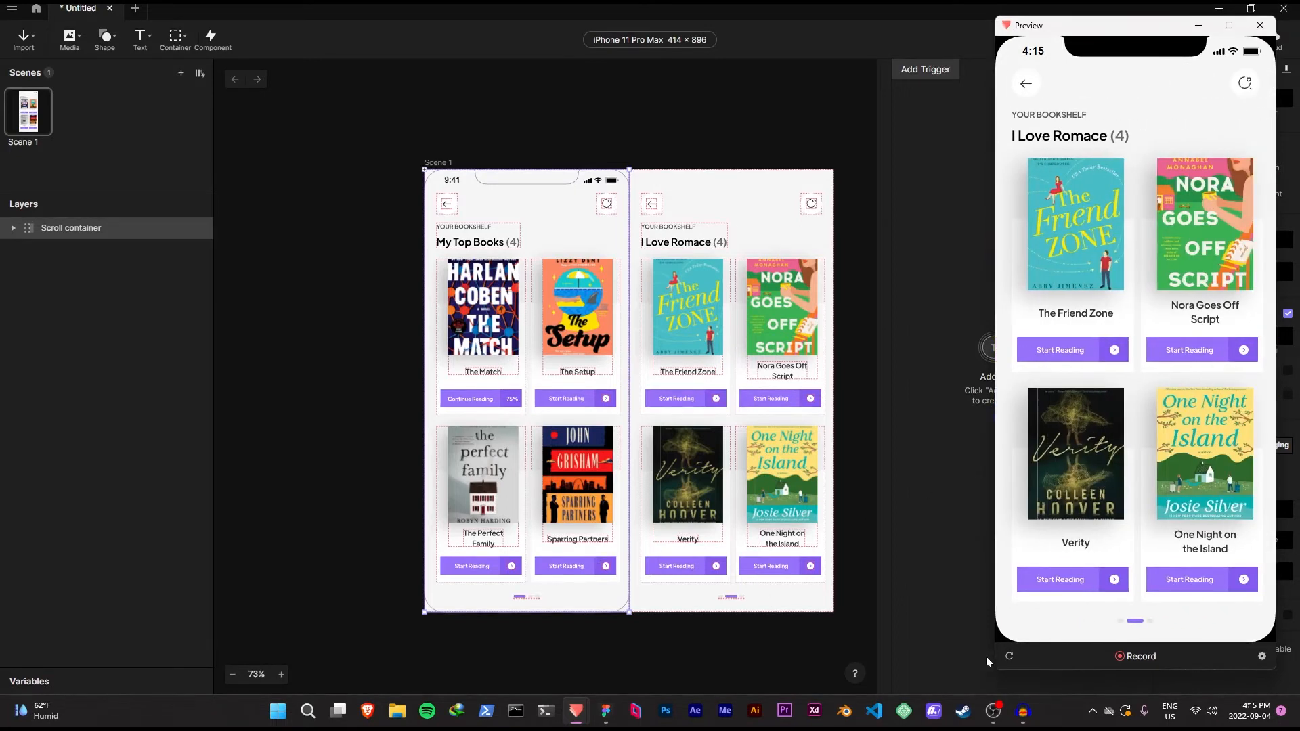
{"action": "left_click", "coordinate": [1009, 657]}
{"action": "left_click_drag", "start_coordinate": [1227, 441], "coordinate": [1066, 446]}
{"action": "left_click", "coordinate": [1260, 25]}
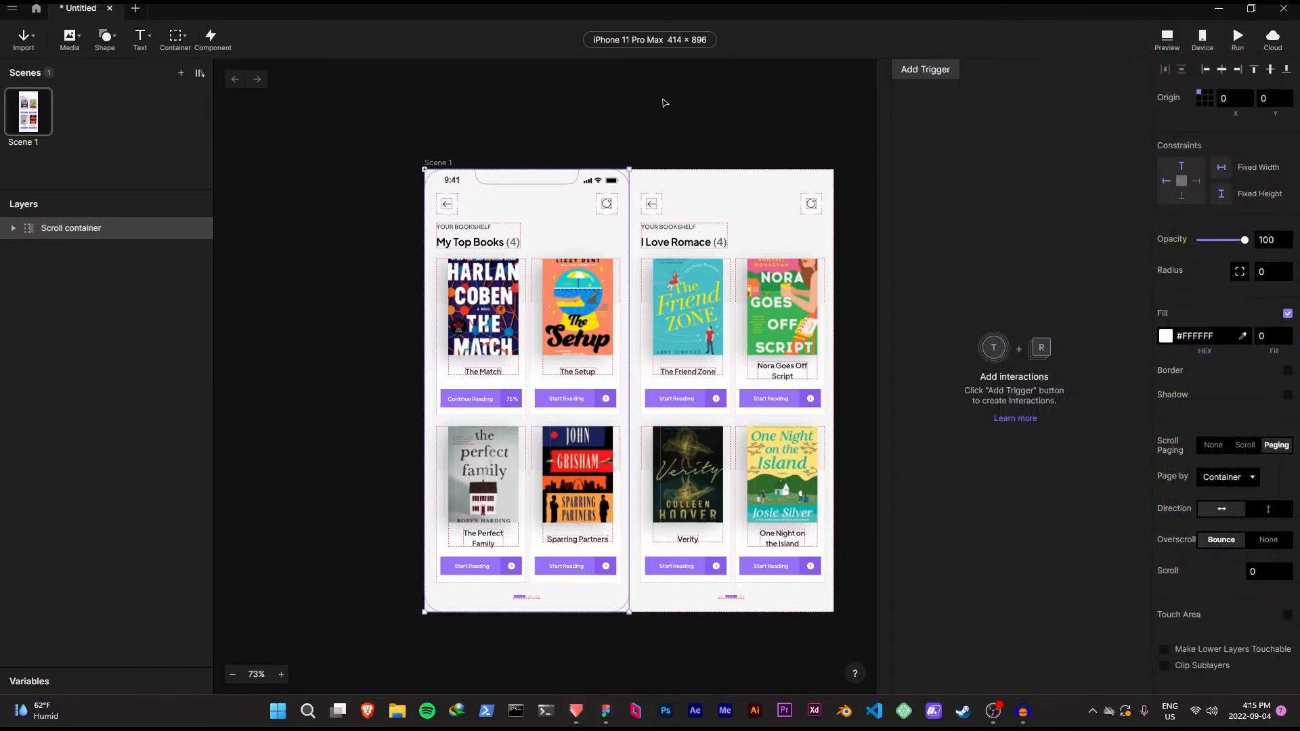
Add a Chain trigger that follows the Scroll property of the Scroll container.
{"action": "left_click", "coordinate": [925, 72]}
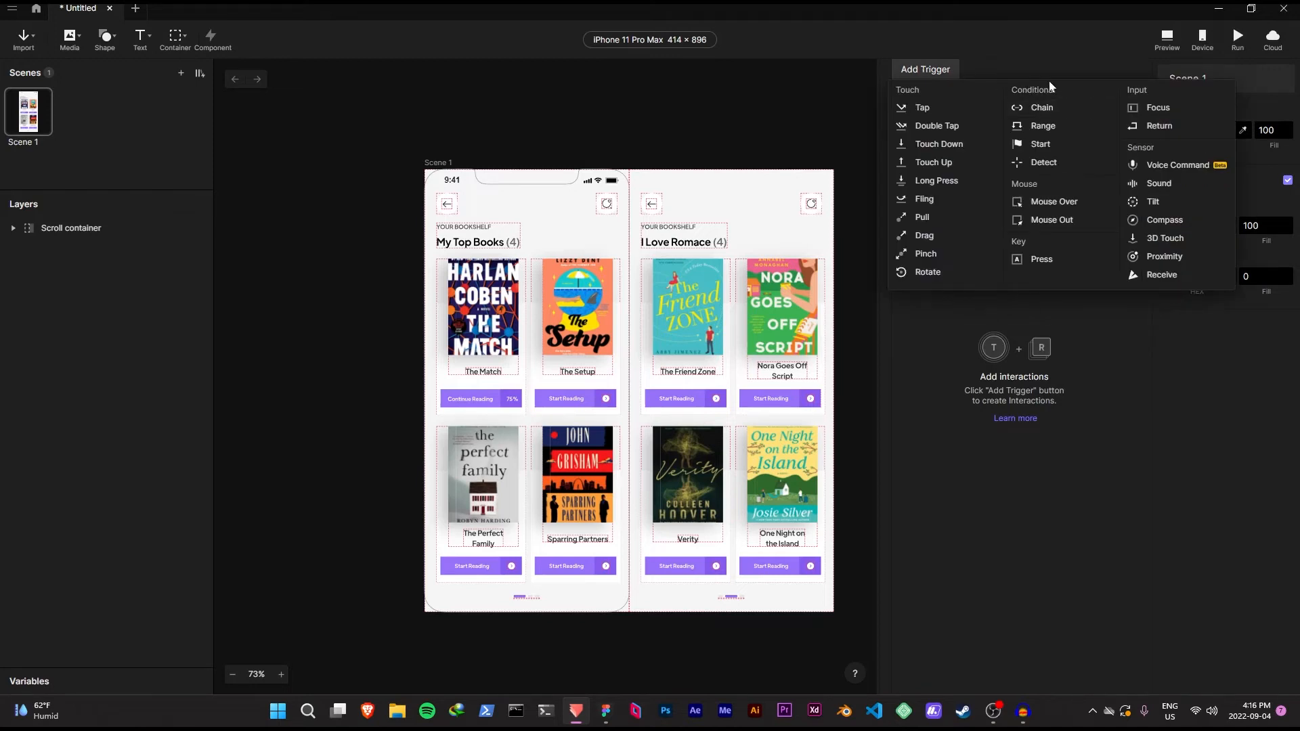
{"action": "left_click", "coordinate": [1043, 108]}
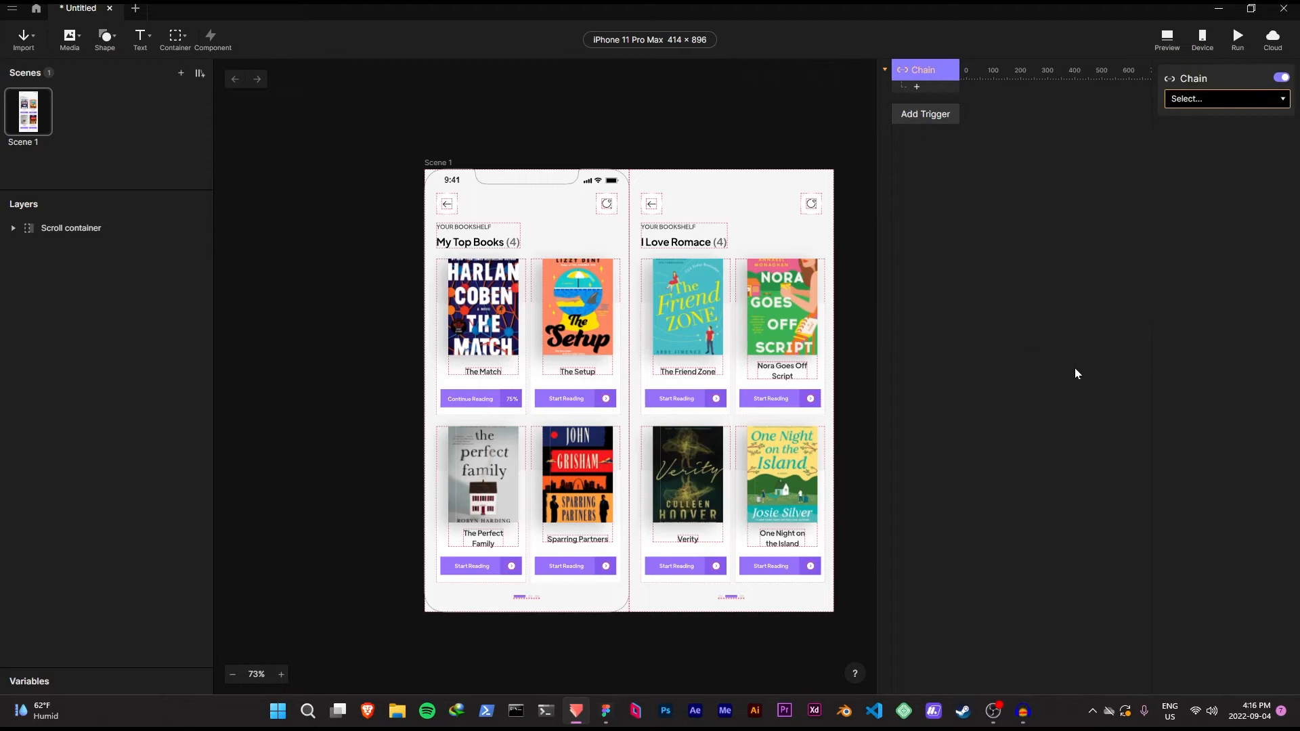
{"action": "left_click", "coordinate": [1205, 102]}
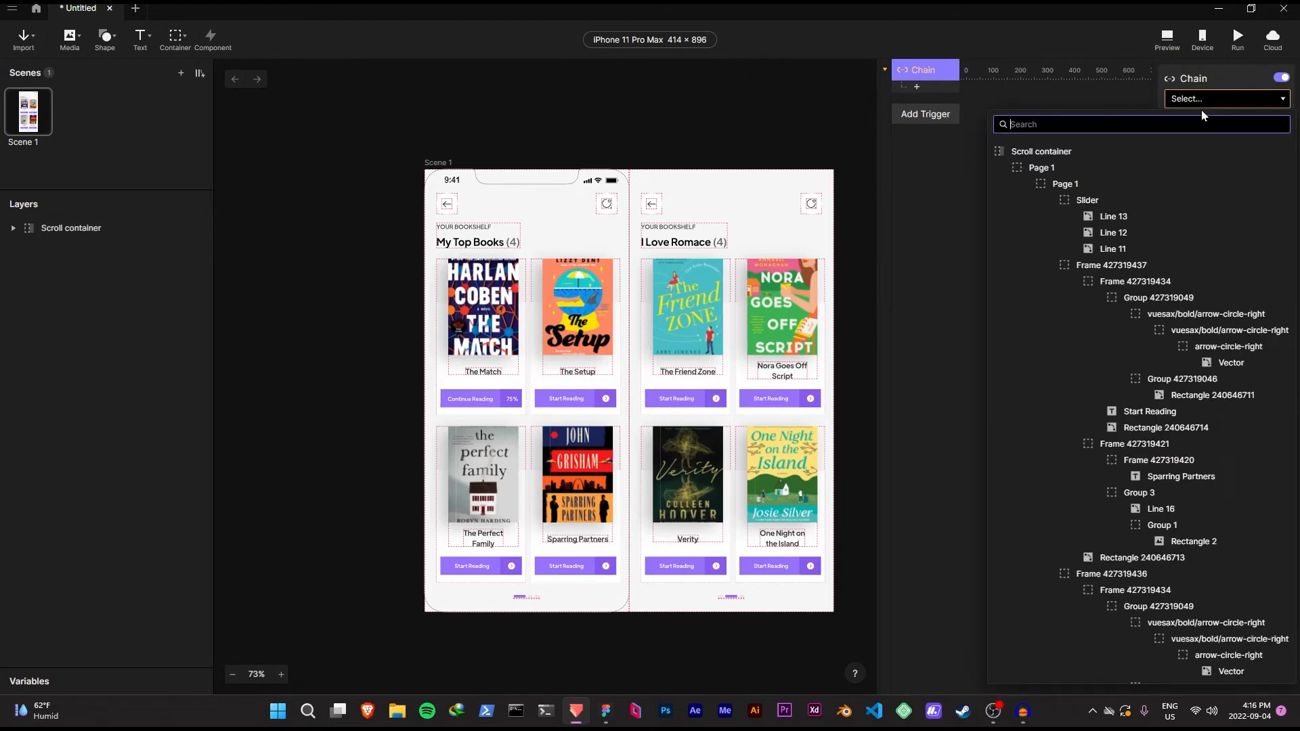
{"action": "left_click", "coordinate": [1051, 152]}
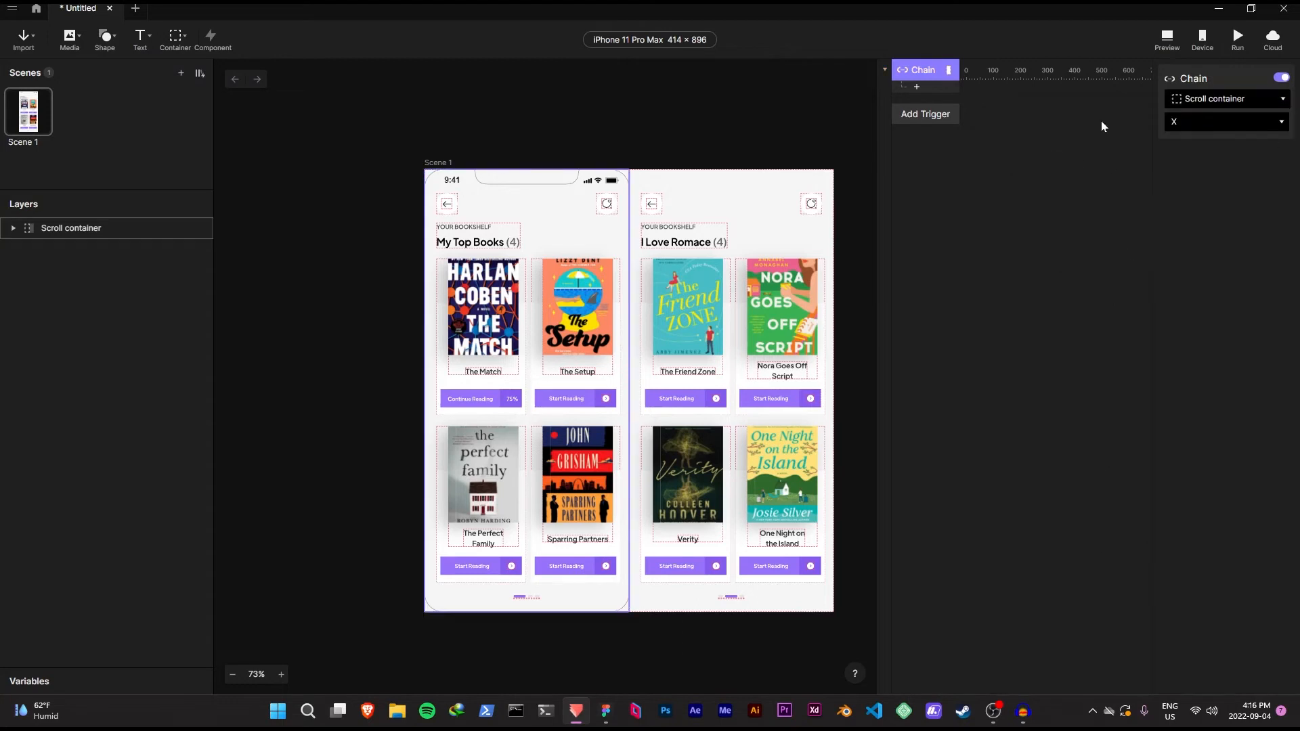
{"action": "left_click", "coordinate": [1216, 124]}
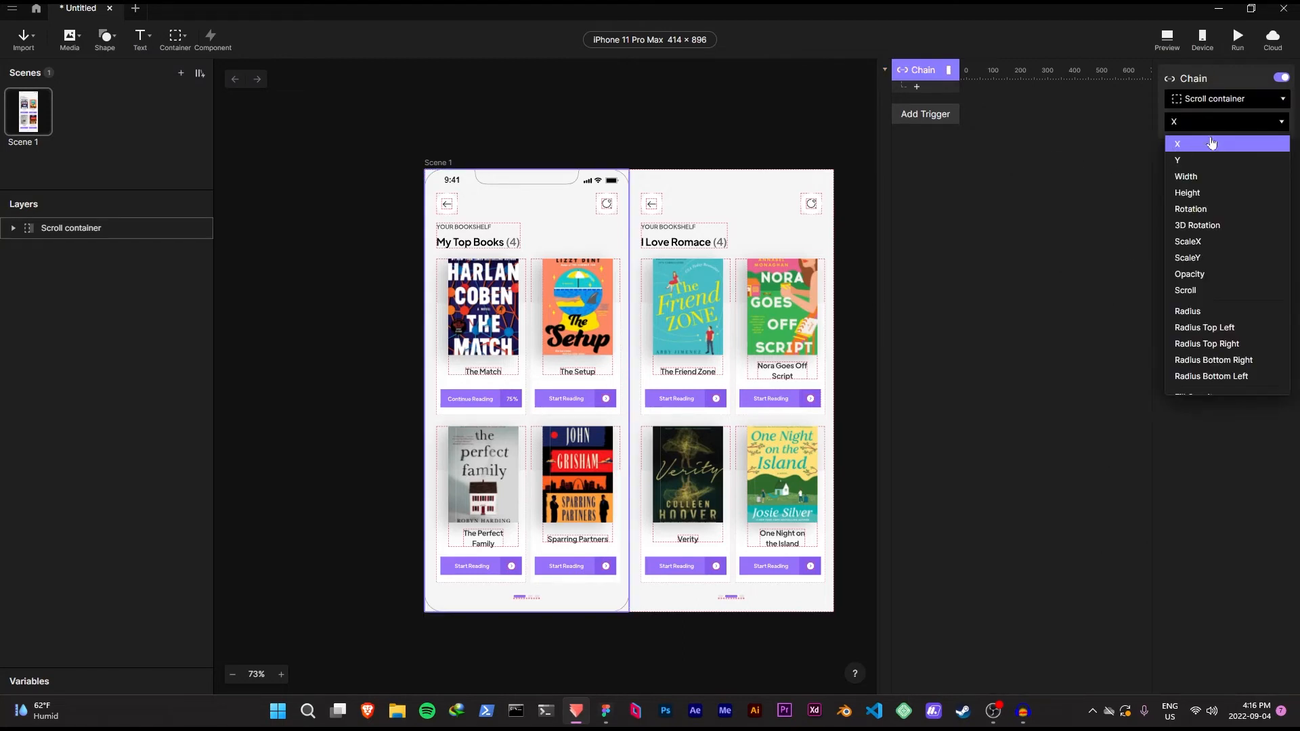
{"action": "left_click", "coordinate": [1197, 290]}
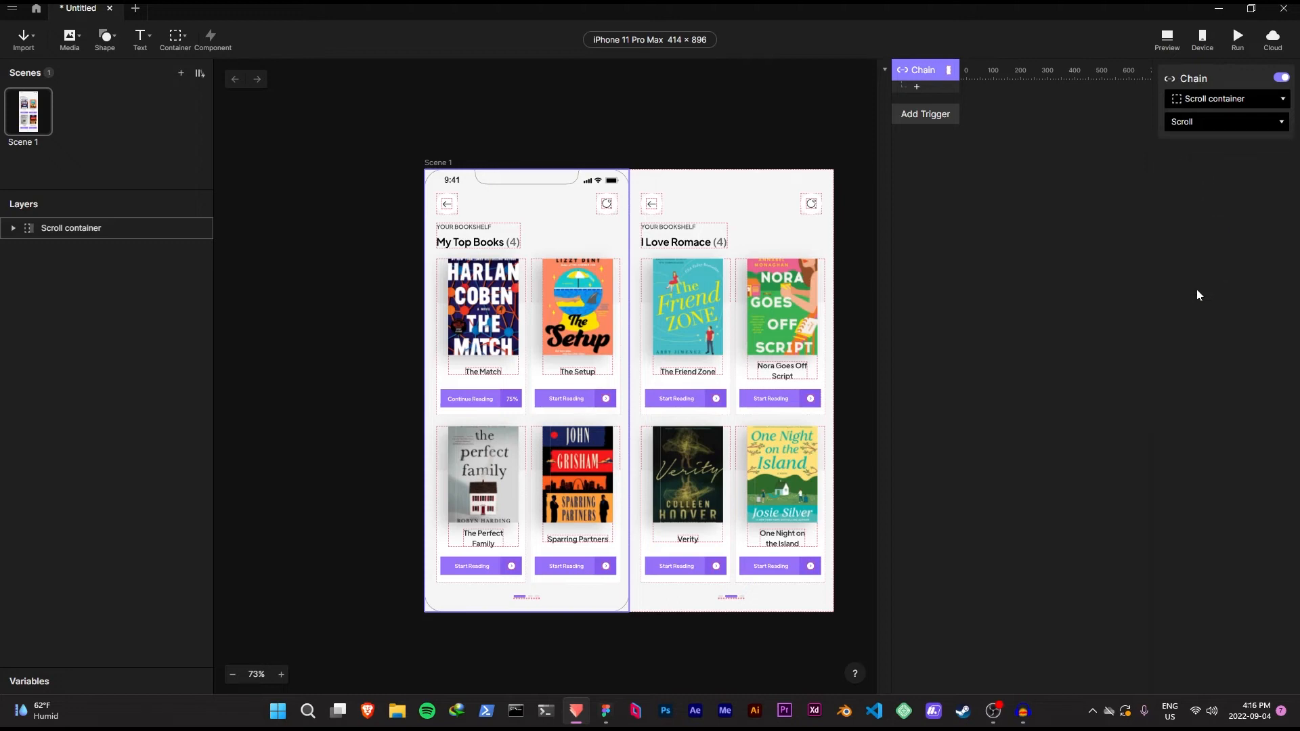
Add a 3D Rotate response to the Chain trigger and target it at Page 1.
{"action": "left_click", "coordinate": [917, 88]}
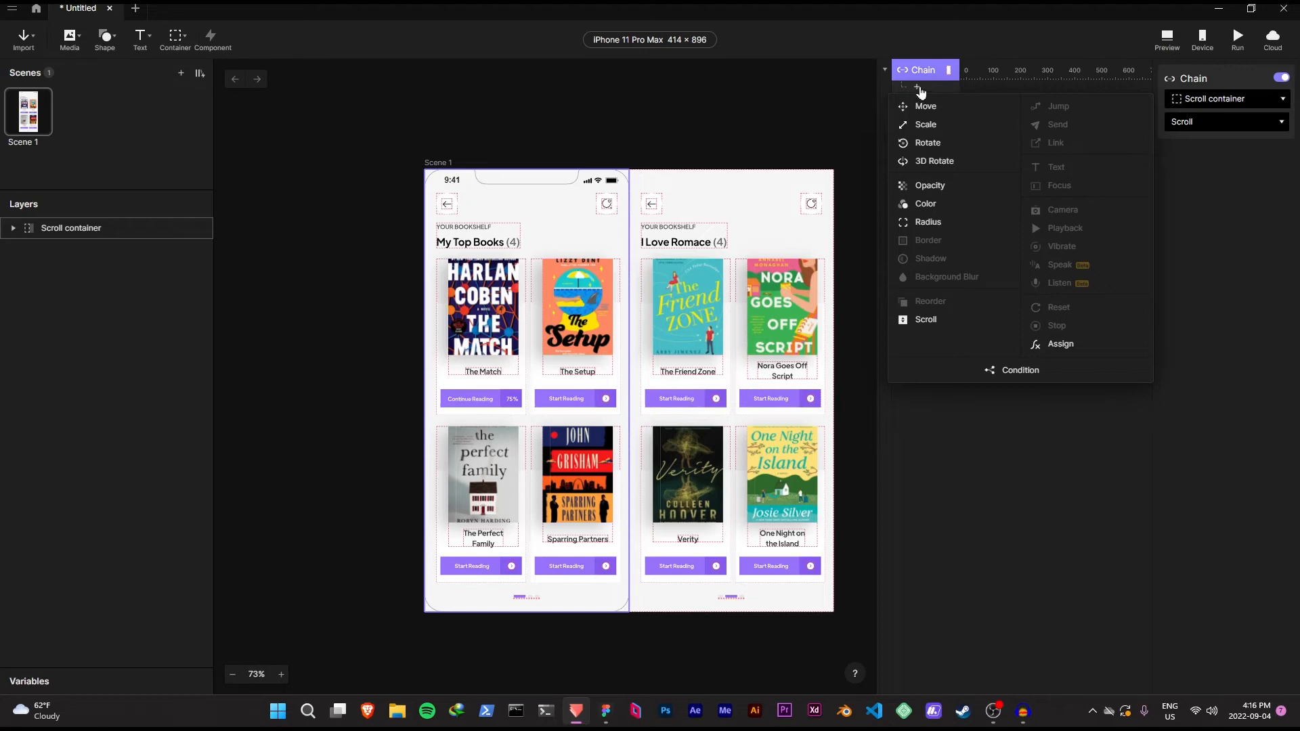
{"action": "left_click", "coordinate": [938, 162]}
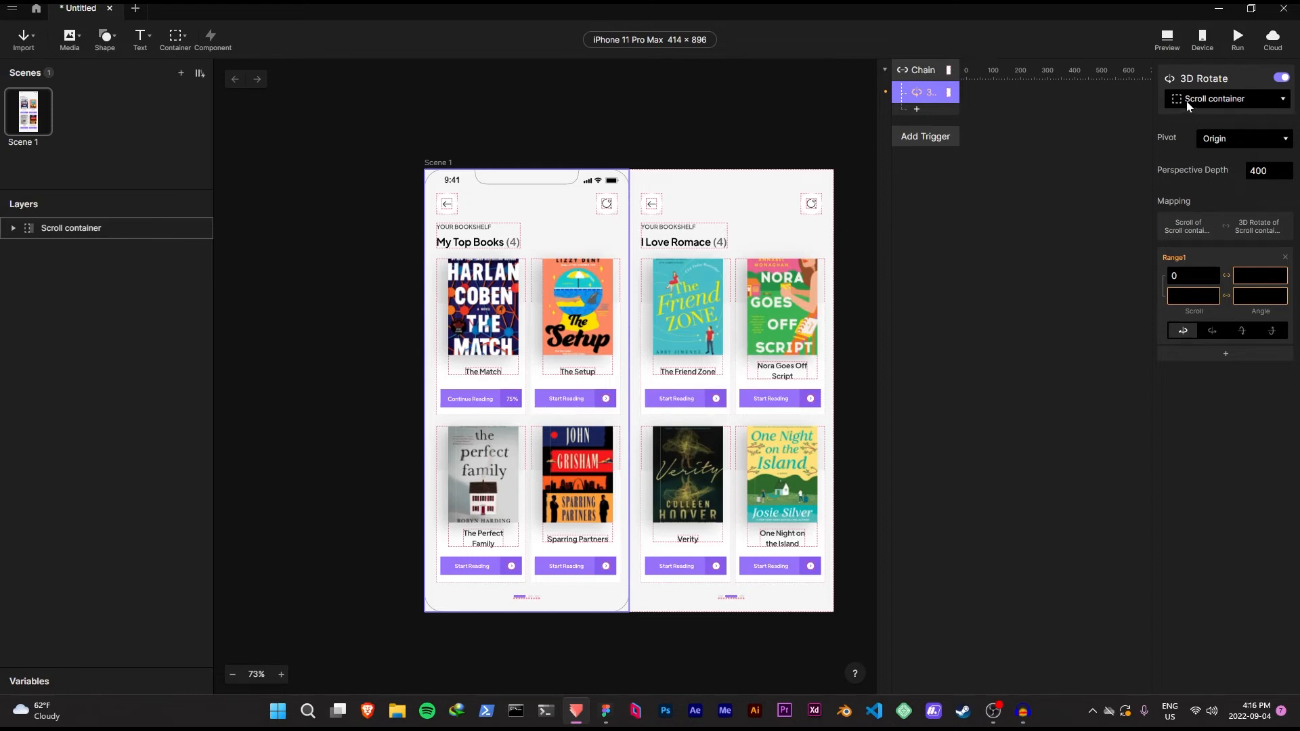
{"action": "left_click", "coordinate": [1226, 99]}
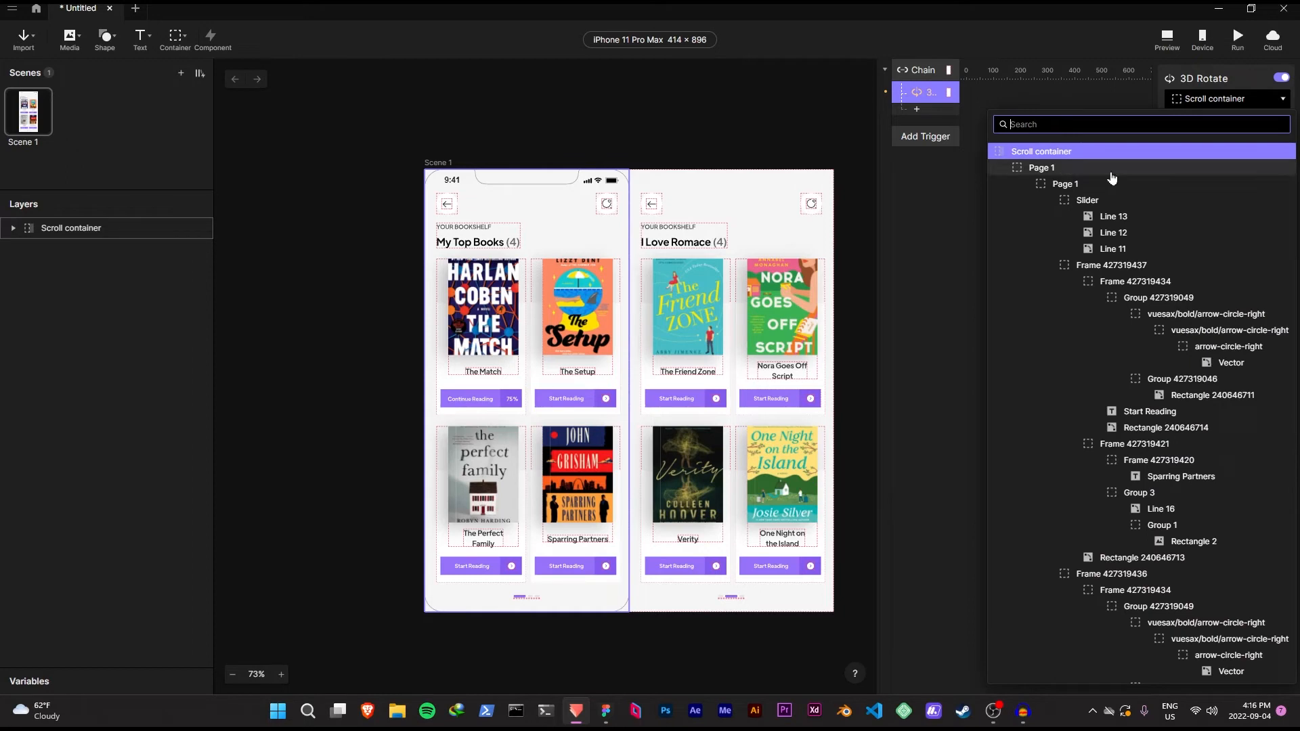
{"action": "left_click", "coordinate": [1040, 170]}
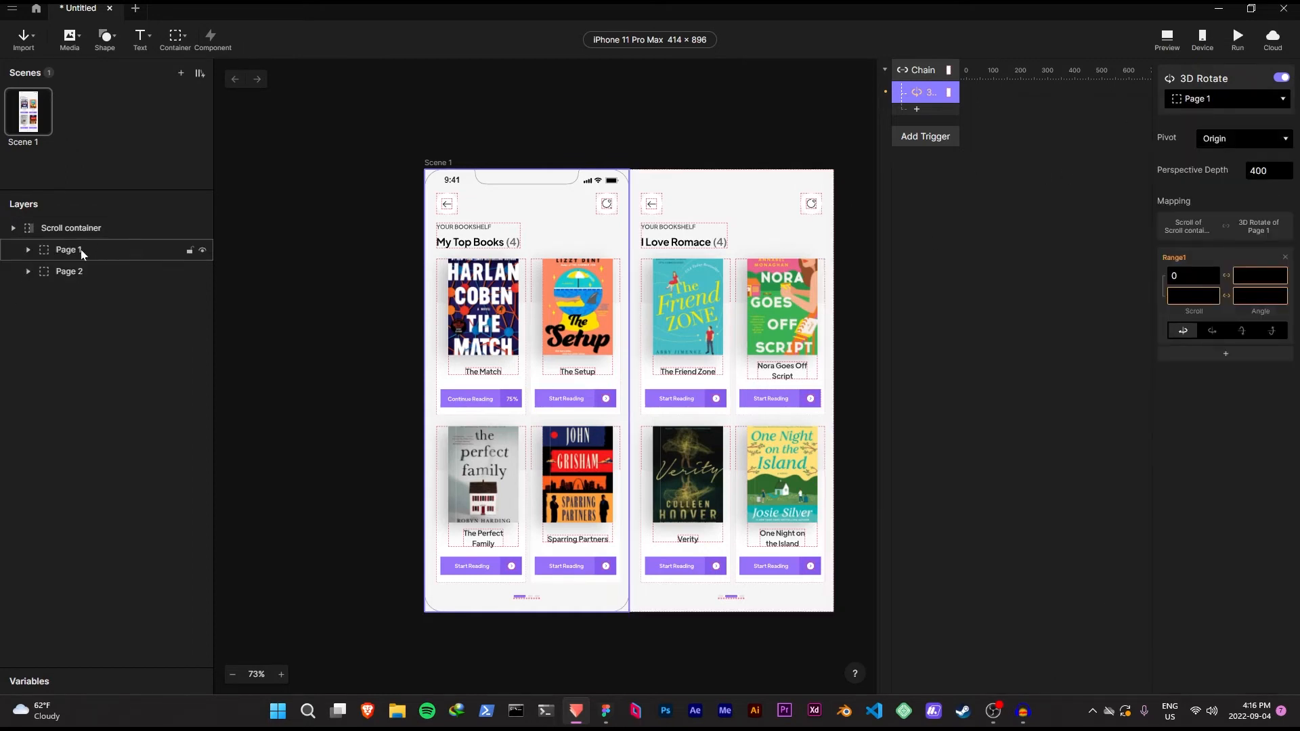
Give Page 1's 3D Rotate a custom pivot at X 100, Y 50 and a perspective depth of 800.
{"action": "left_click", "coordinate": [1233, 141]}
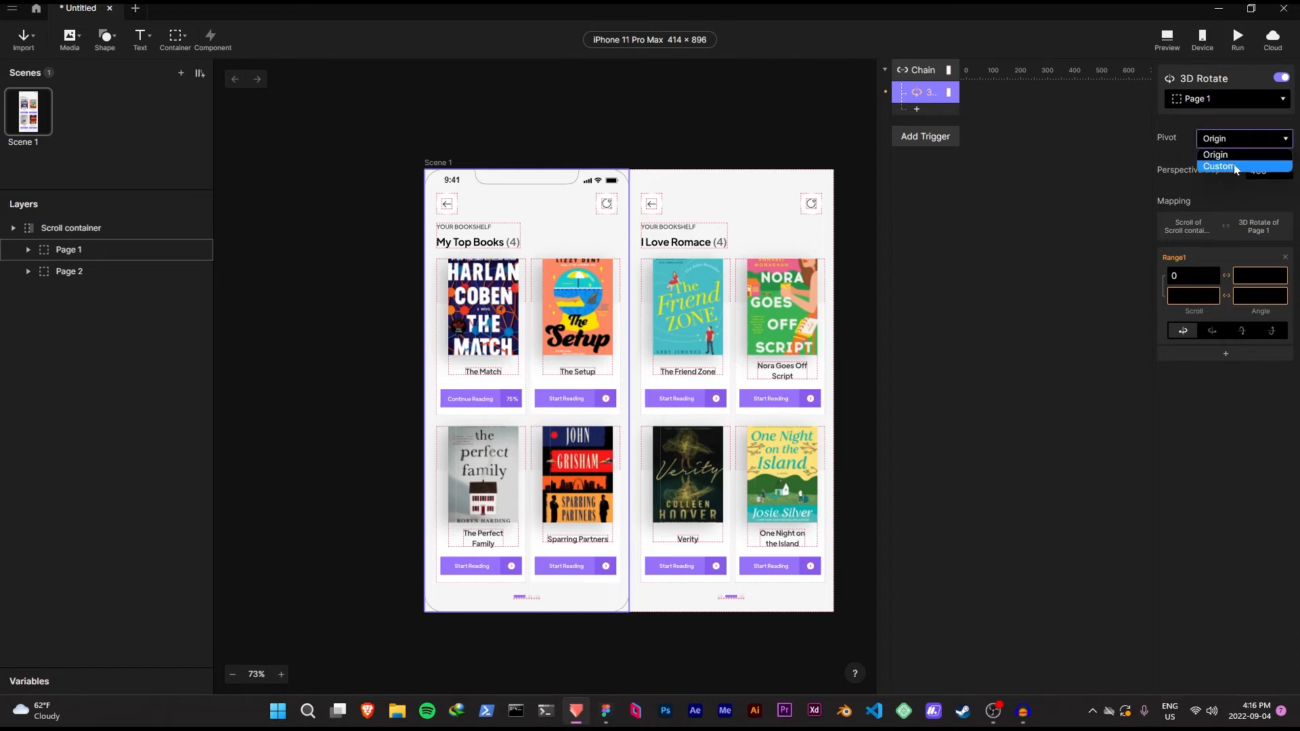
{"action": "left_click", "coordinate": [1232, 167]}
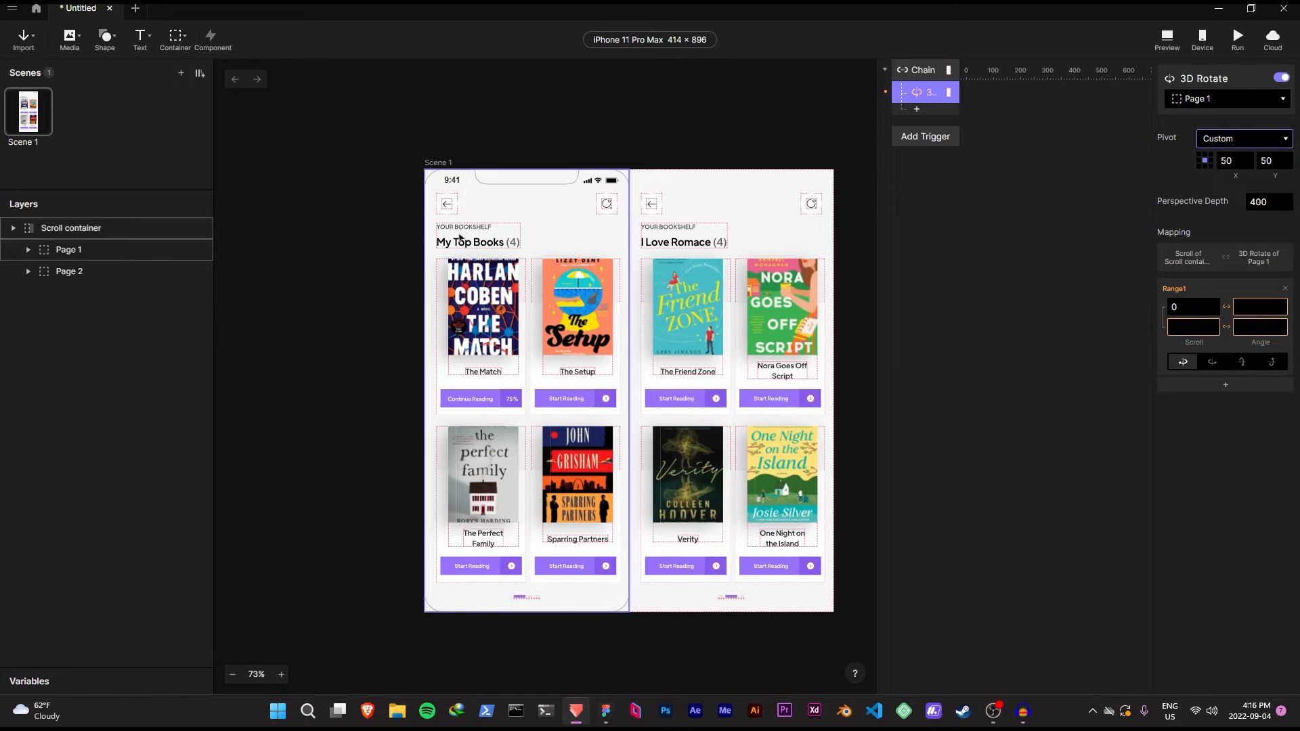
{"action": "left_click", "coordinate": [1210, 162]}
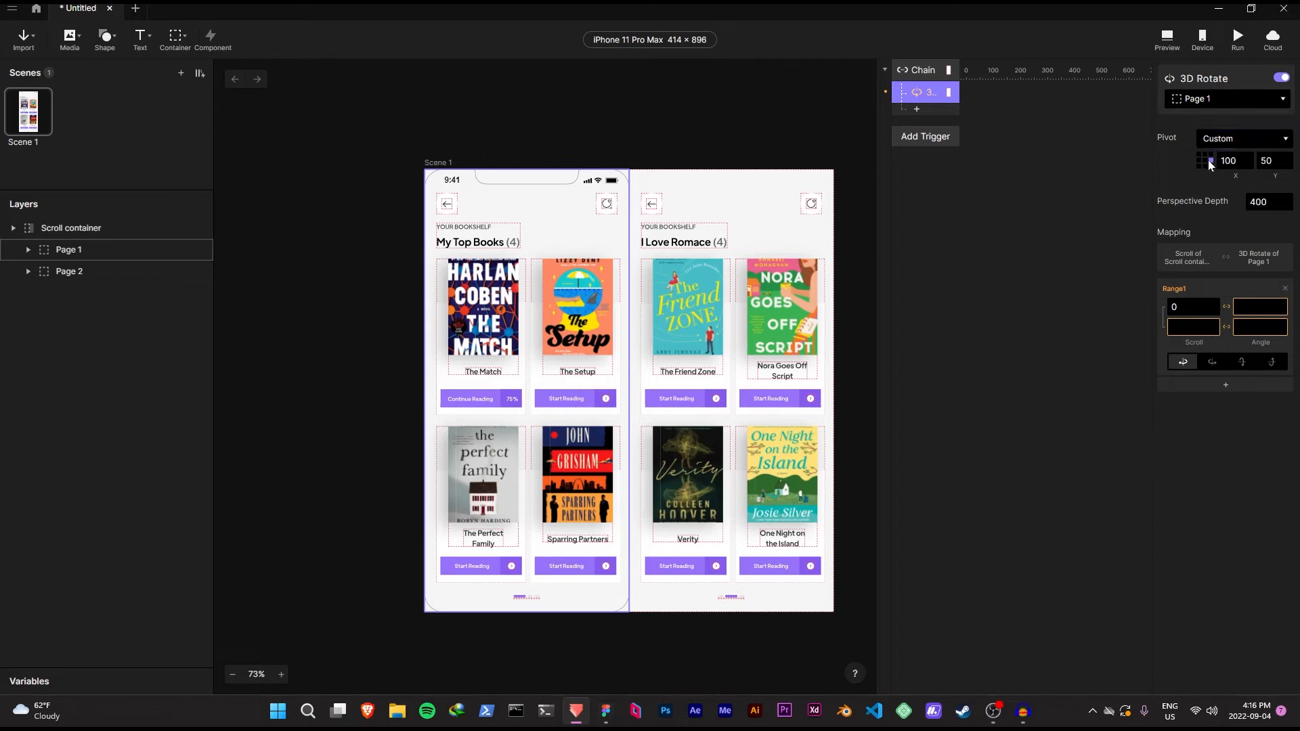
{"action": "left_click", "coordinate": [1205, 161]}
{"action": "left_click", "coordinate": [1211, 161]}
{"action": "left_click", "coordinate": [1260, 202]}
{"action": "type", "text": "800"}
{"action": "left_click", "coordinate": [1226, 491]}
Map scroll 0–414 to a rotation angle of 0 to -90 for Page 1, using the second rotation direction option.
{"action": "left_click", "coordinate": [1189, 327]}
{"action": "type", "text": "414"}
{"action": "key", "text": "Return"}
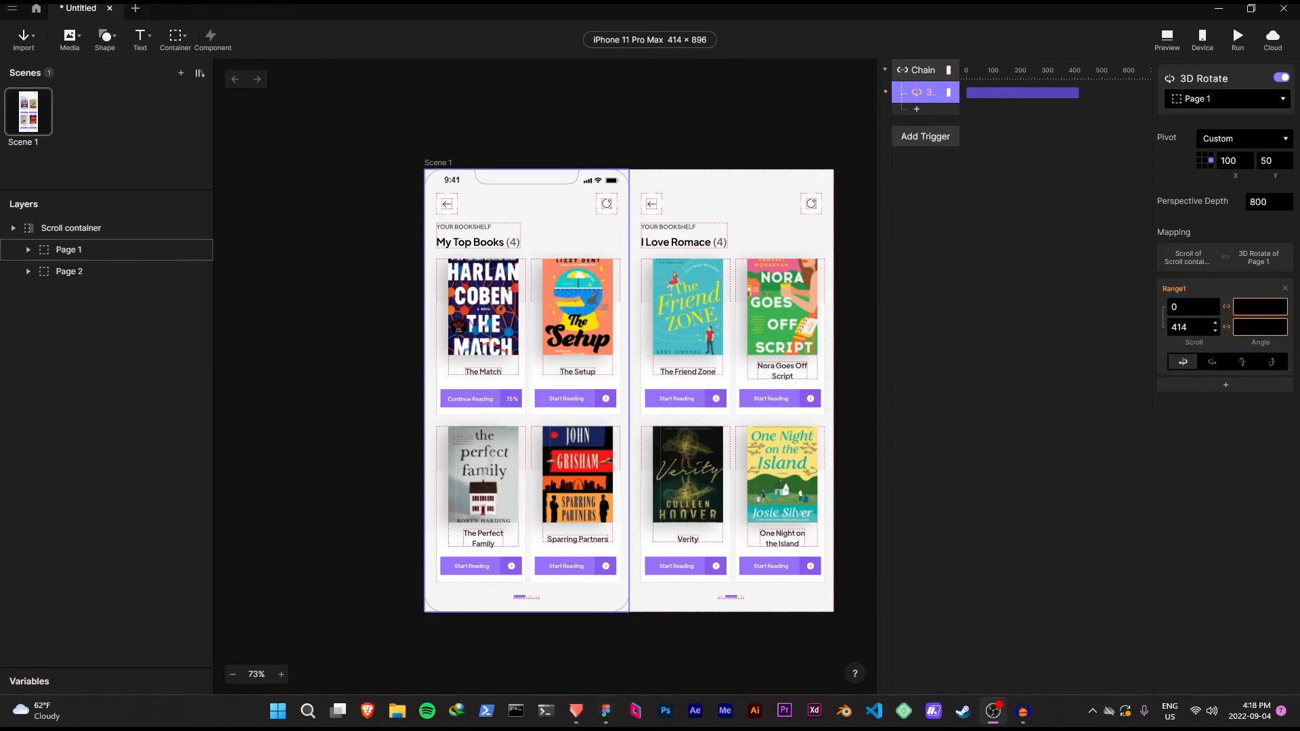
{"action": "left_click", "coordinate": [1280, 307]}
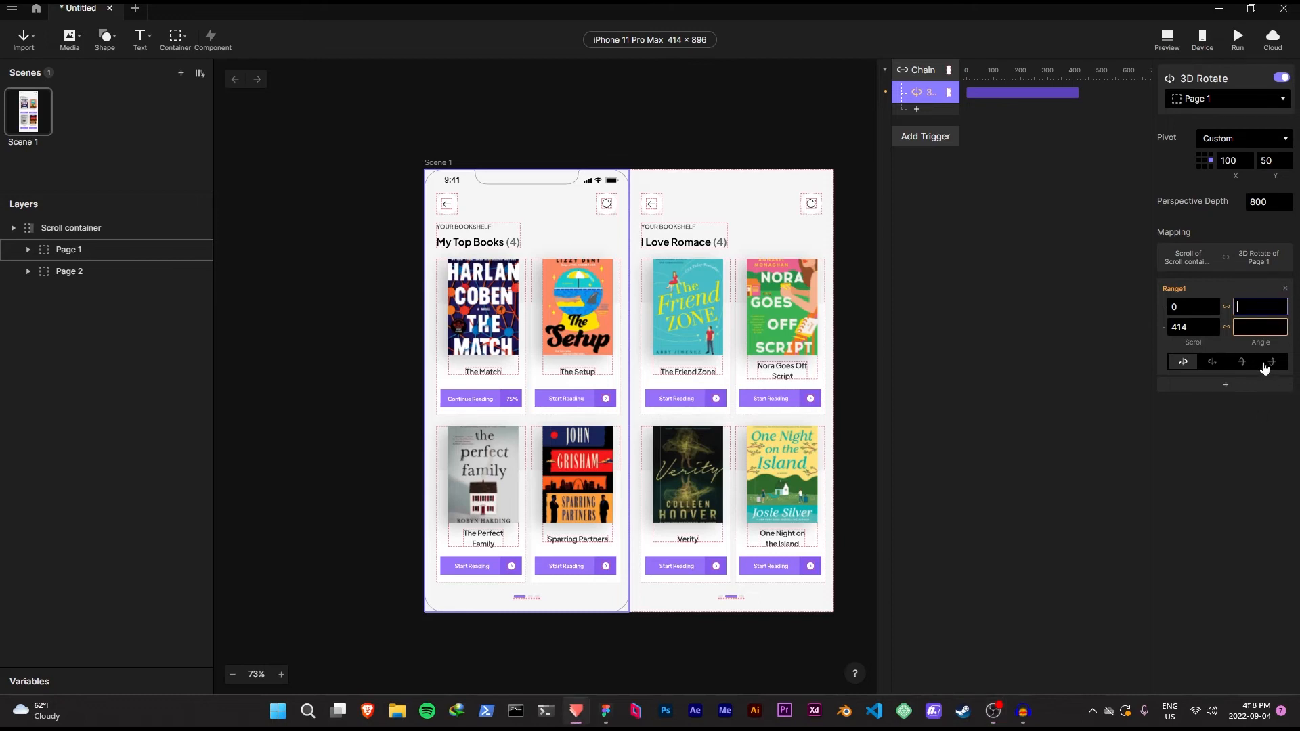
{"action": "key", "text": "Tab"}
{"action": "type", "text": "-90"}
{"action": "key", "text": "Return"}
{"action": "left_click", "coordinate": [1213, 363]}
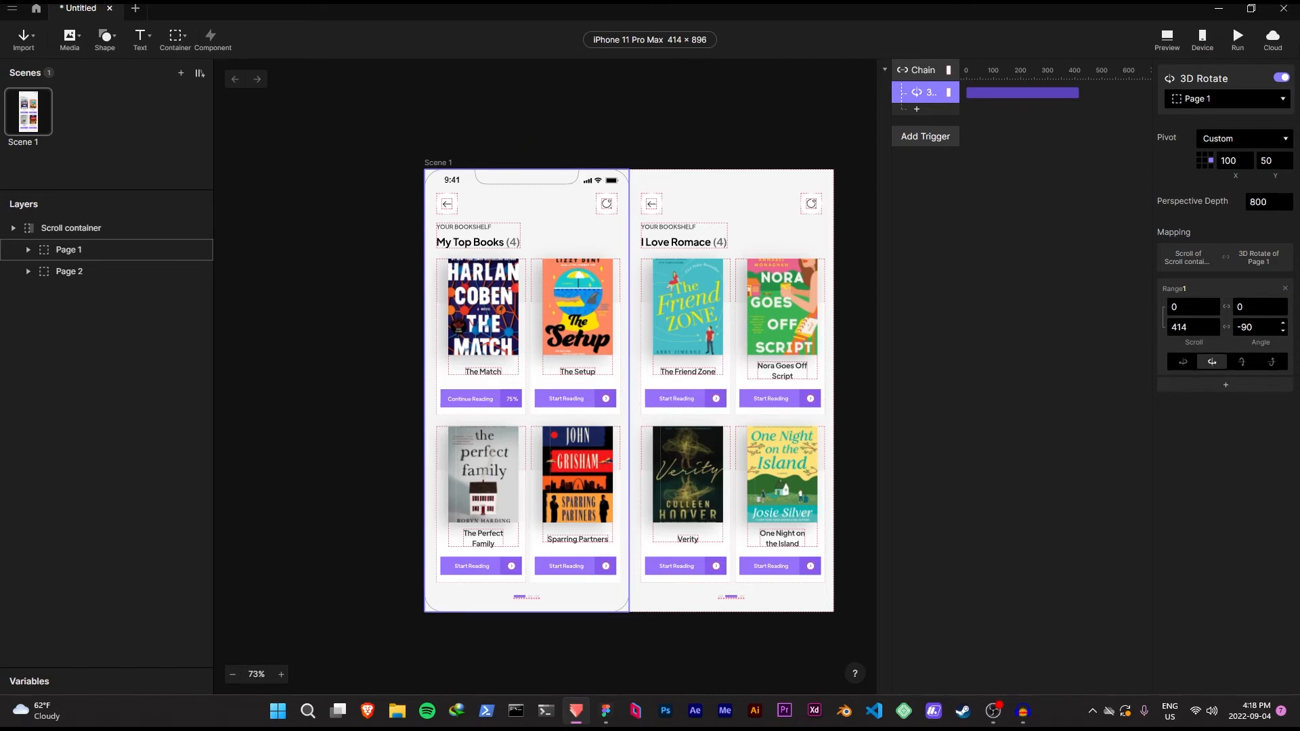
Preview the prototype, swipe the first page to test its 3D rotation, and close the preview.
{"action": "left_click", "coordinate": [1167, 39]}
{"action": "left_click_drag", "start_coordinate": [1232, 431], "coordinate": [1165, 379]}
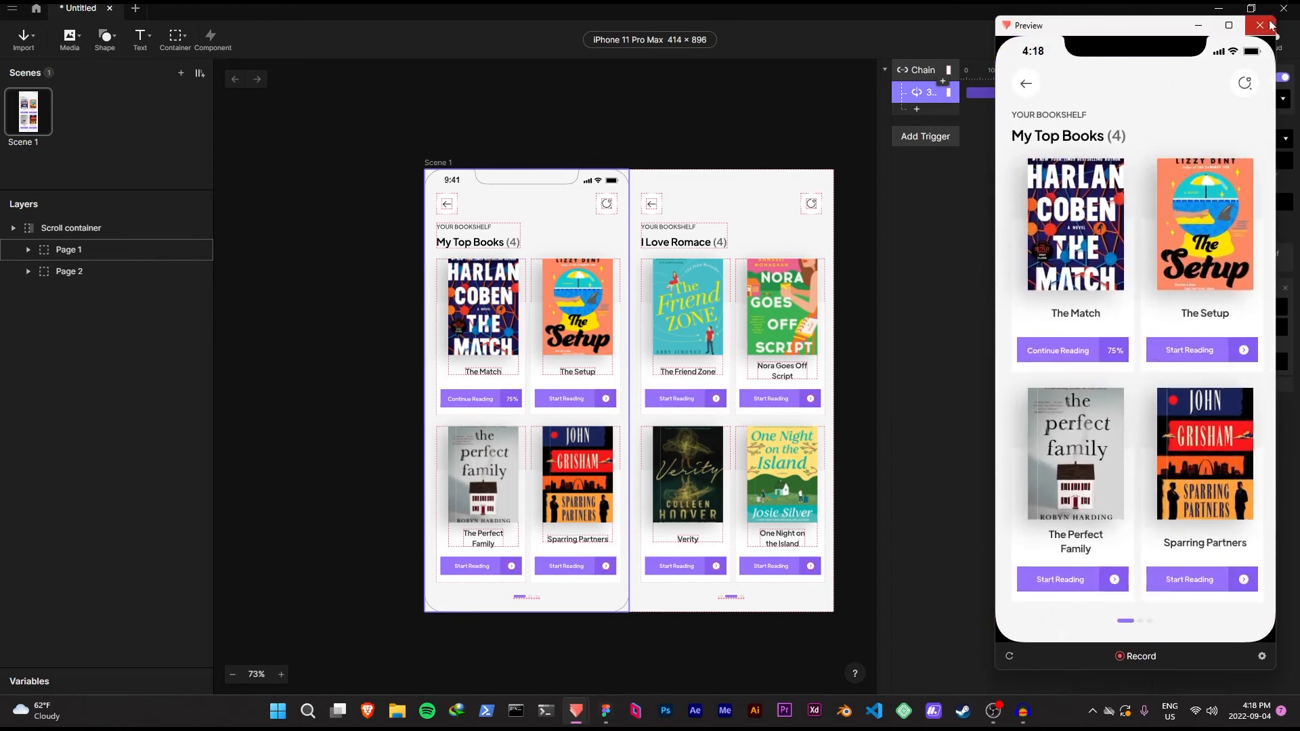
{"action": "left_click", "coordinate": [1258, 28]}
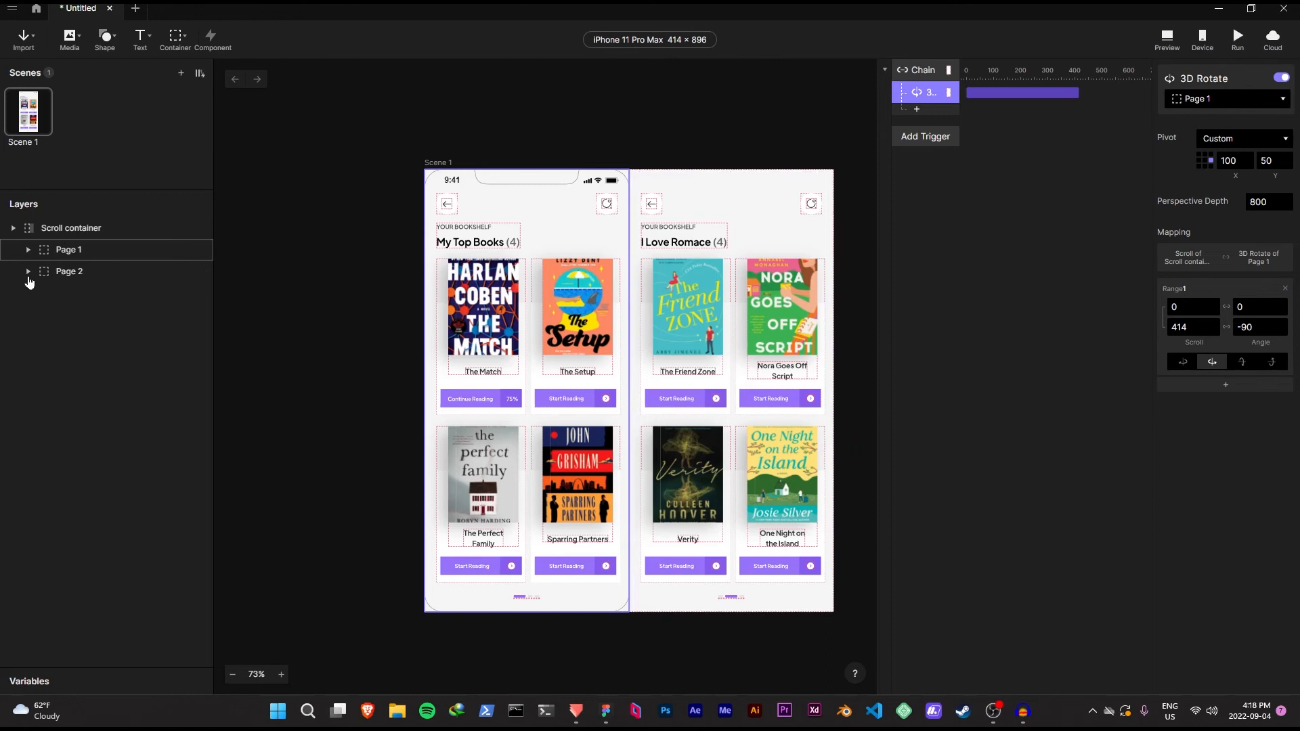
Copy Page 1's 3D Rotate response and paste it under the same Chain trigger.
{"action": "right_click", "coordinate": [922, 92]}
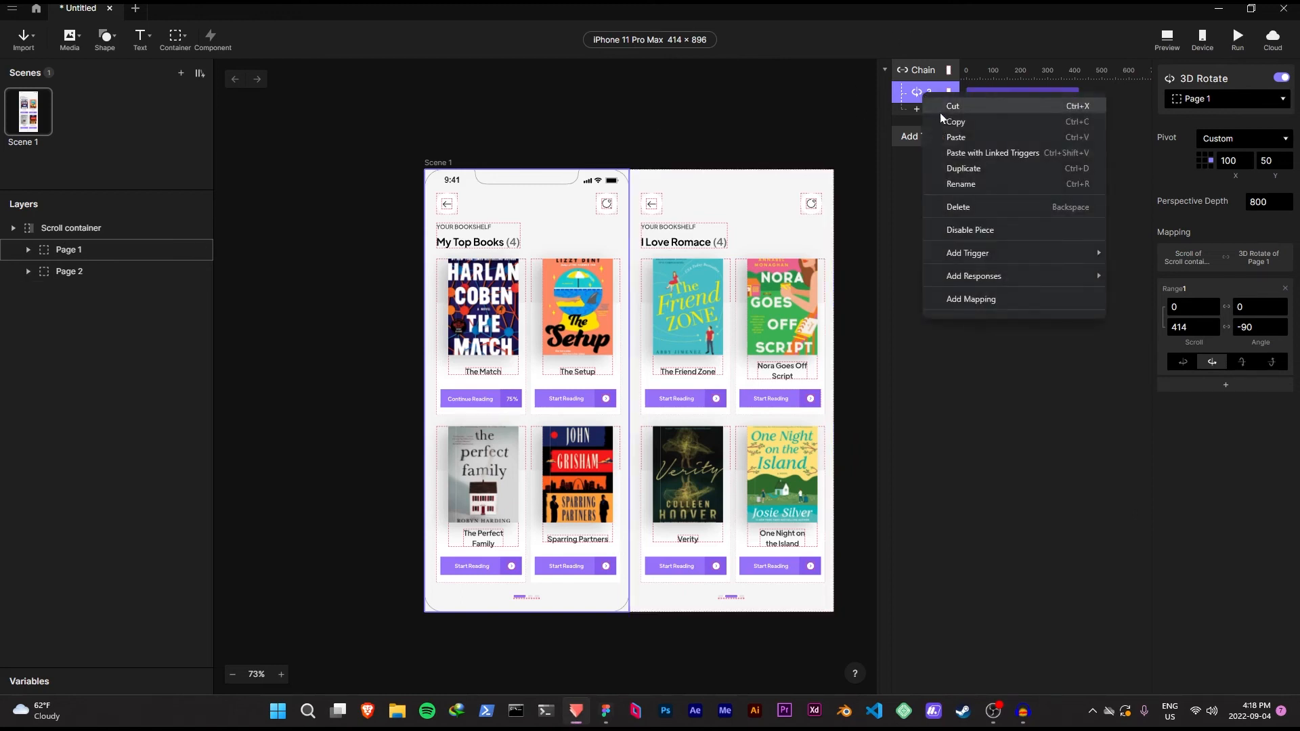
{"action": "left_click", "coordinate": [941, 122]}
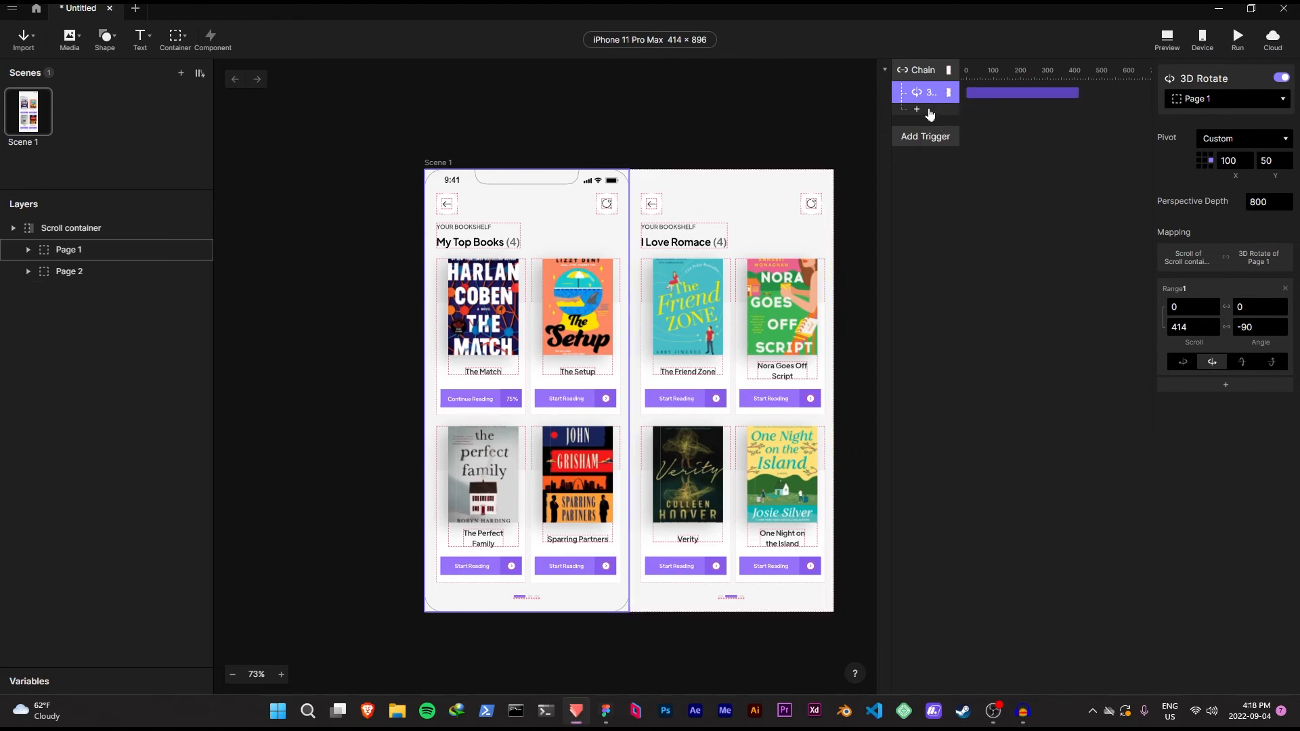
{"action": "right_click", "coordinate": [934, 106]}
{"action": "left_click", "coordinate": [987, 152]}
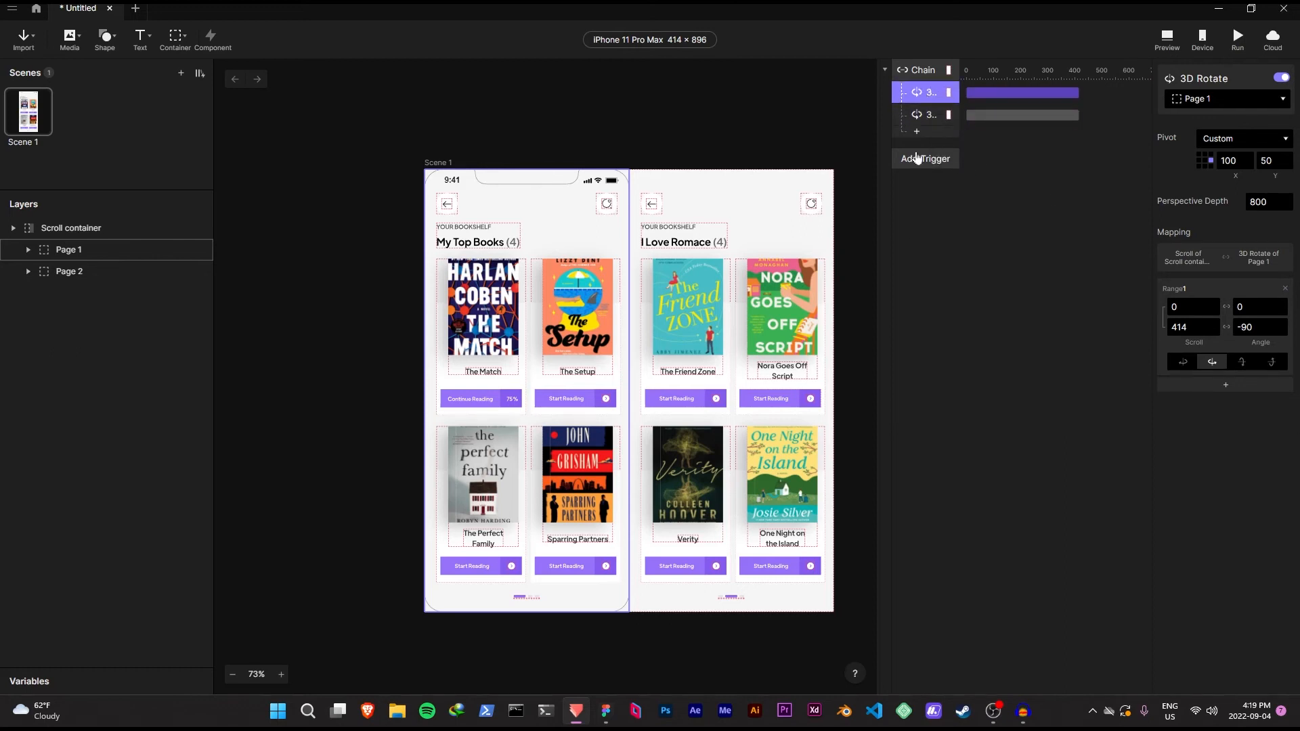
Retarget the pasted 3D Rotate response from Page 1 to Page 2.
{"action": "left_click", "coordinate": [927, 116]}
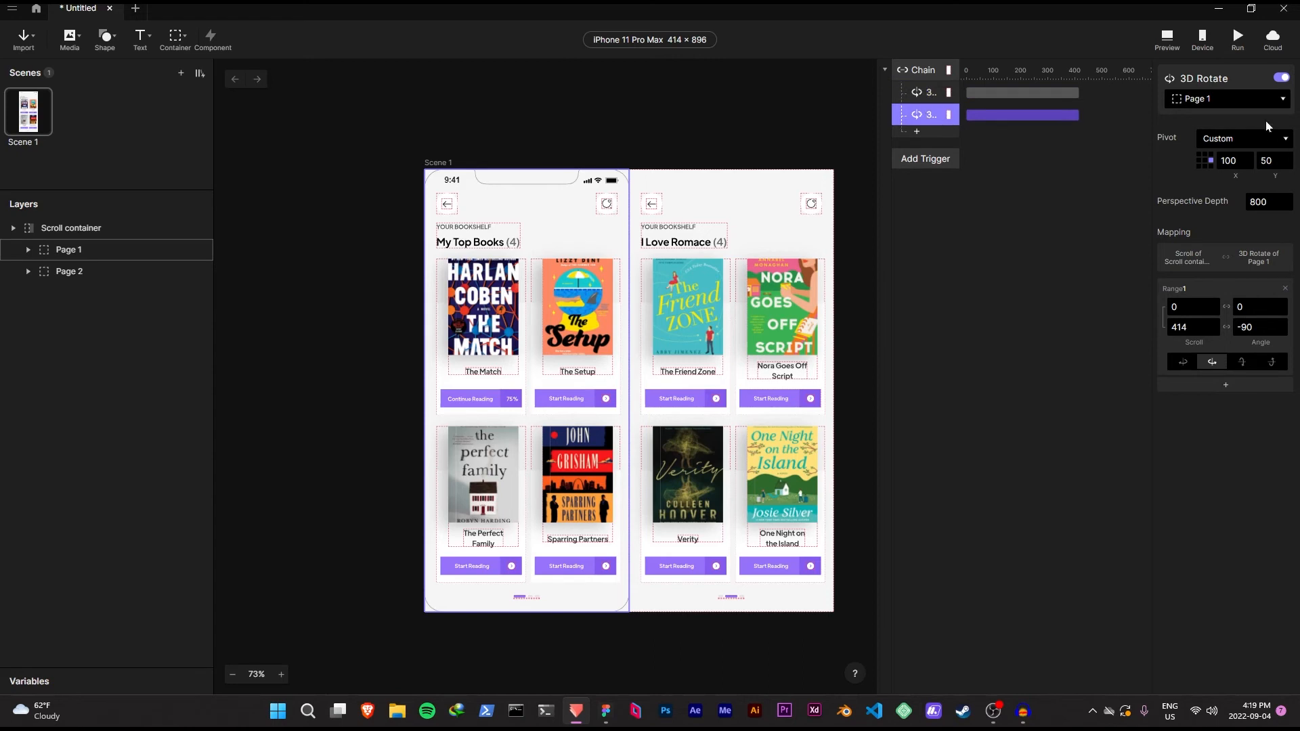
{"action": "left_click", "coordinate": [1201, 106]}
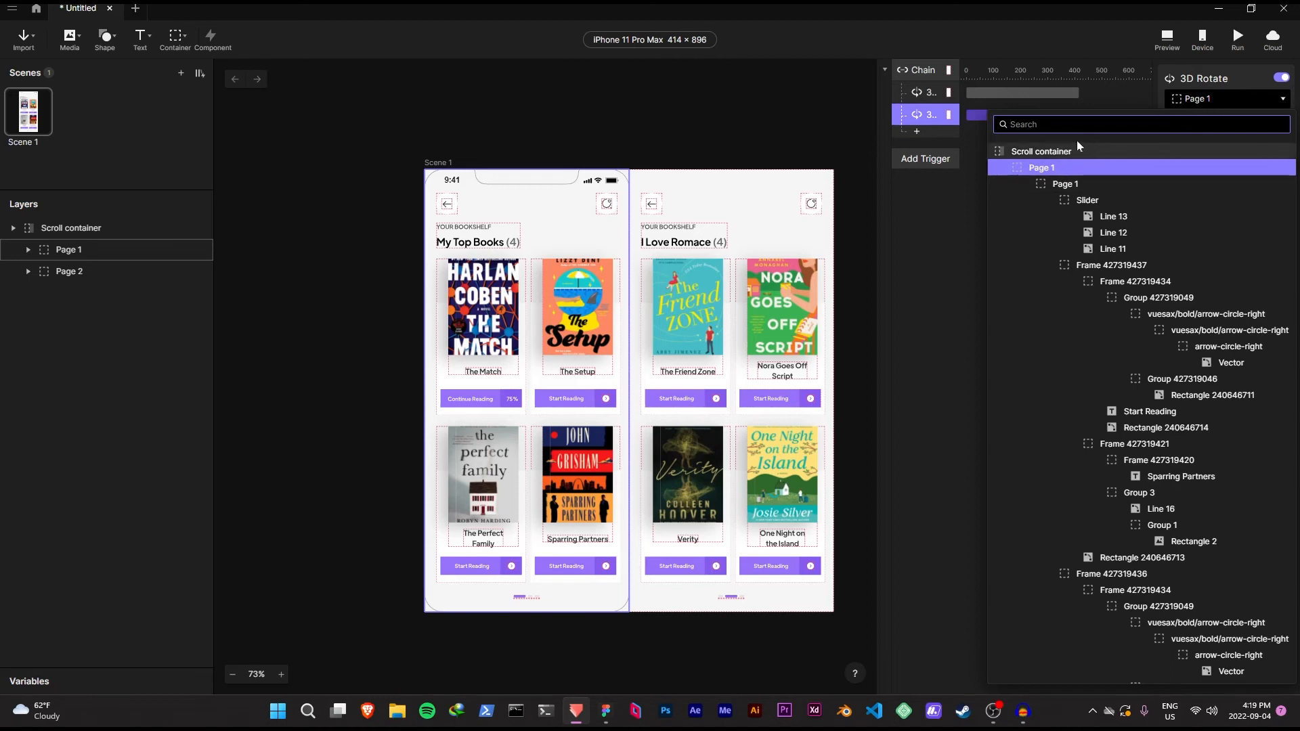
{"action": "scroll", "coordinate": [1108, 302], "scroll_direction": "down", "scroll_amount": 15}
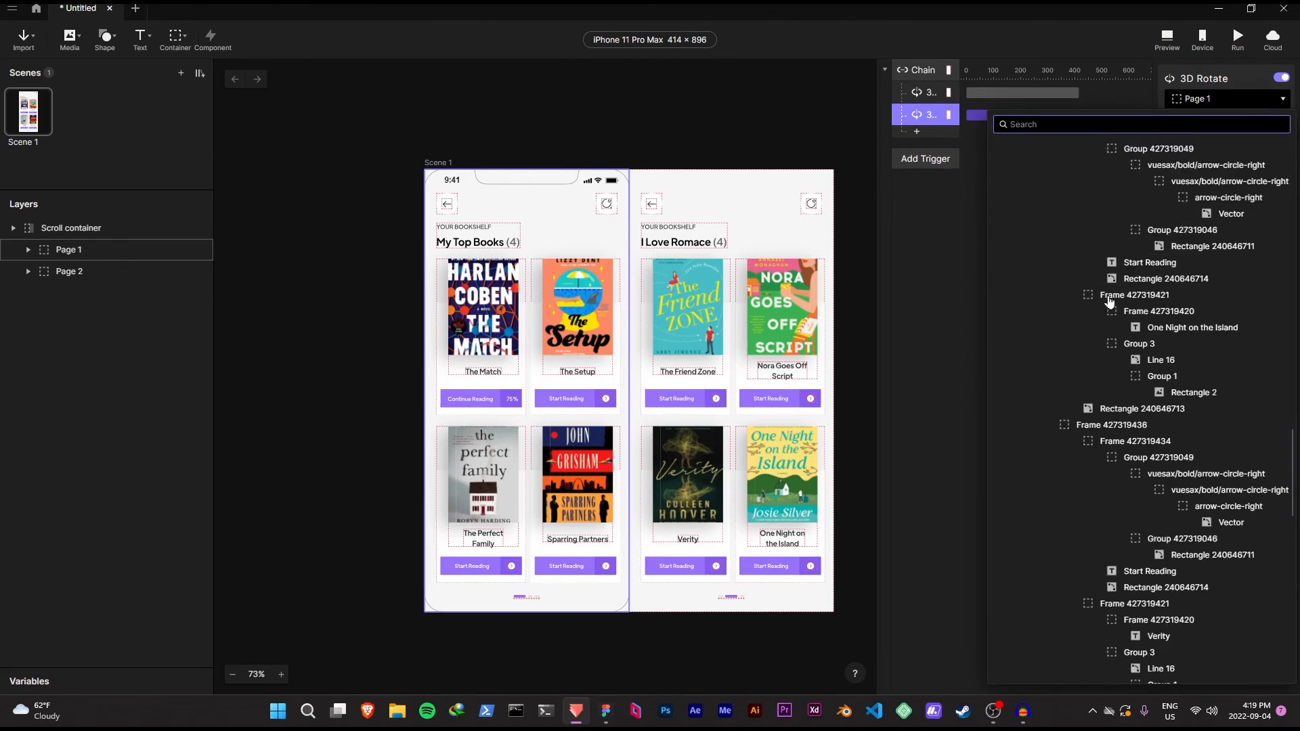
{"action": "scroll", "coordinate": [1108, 301], "scroll_direction": "up", "scroll_amount": 10}
{"action": "left_click", "coordinate": [1038, 222]}
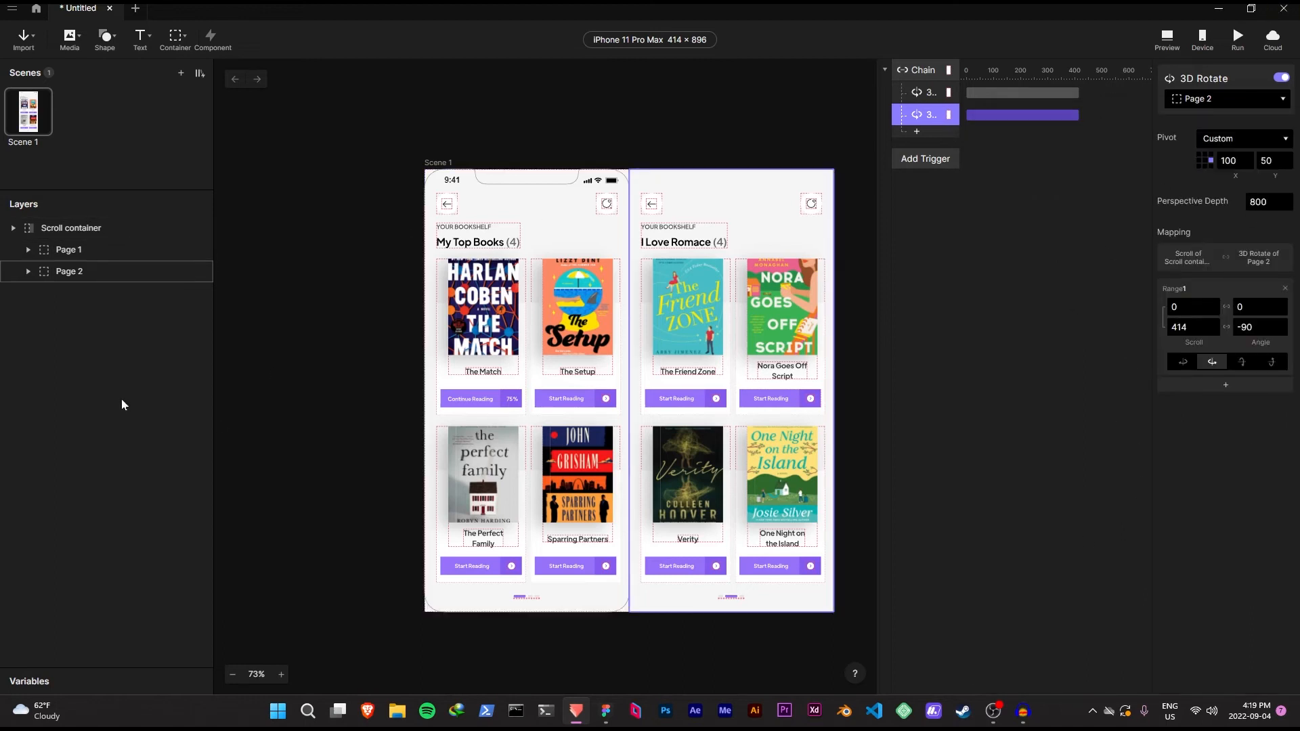
Set the custom pivot of Page 2's 3D Rotate to the middle of its left edge, X 0, Y 50.
{"action": "left_click", "coordinate": [99, 275]}
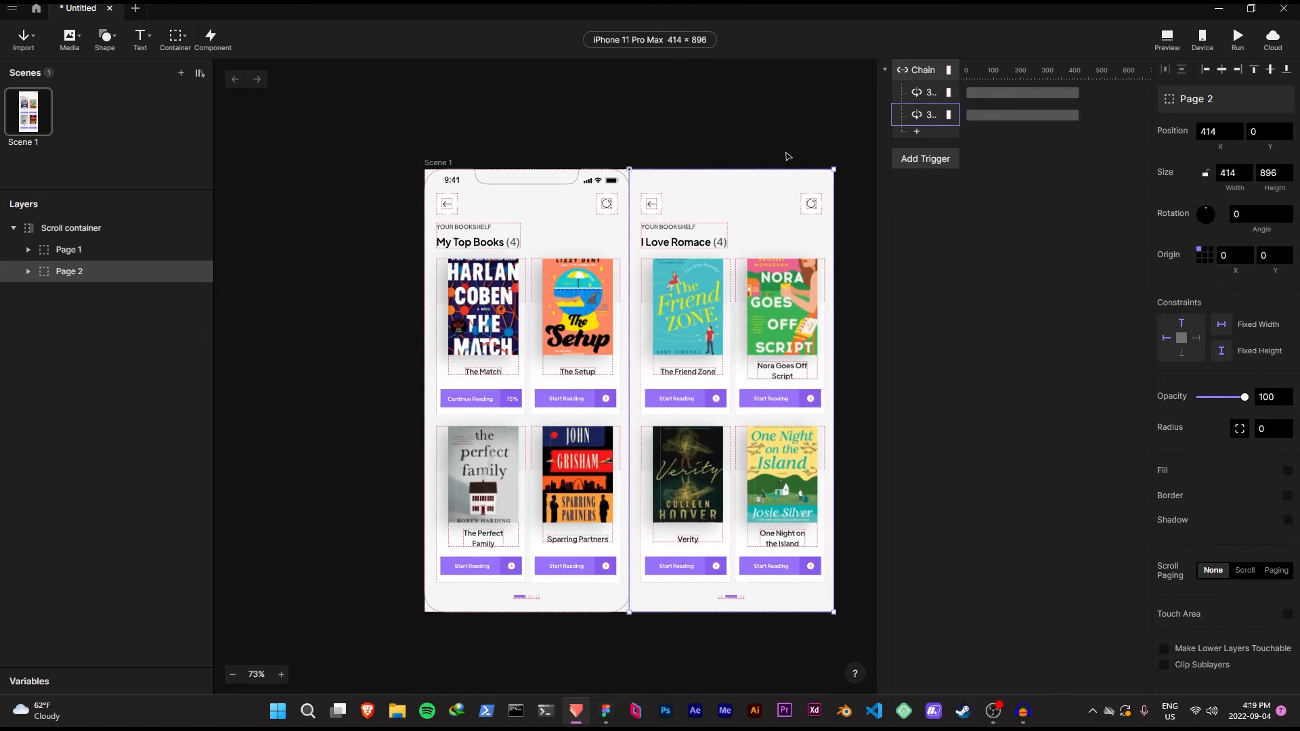
{"action": "left_click", "coordinate": [925, 116]}
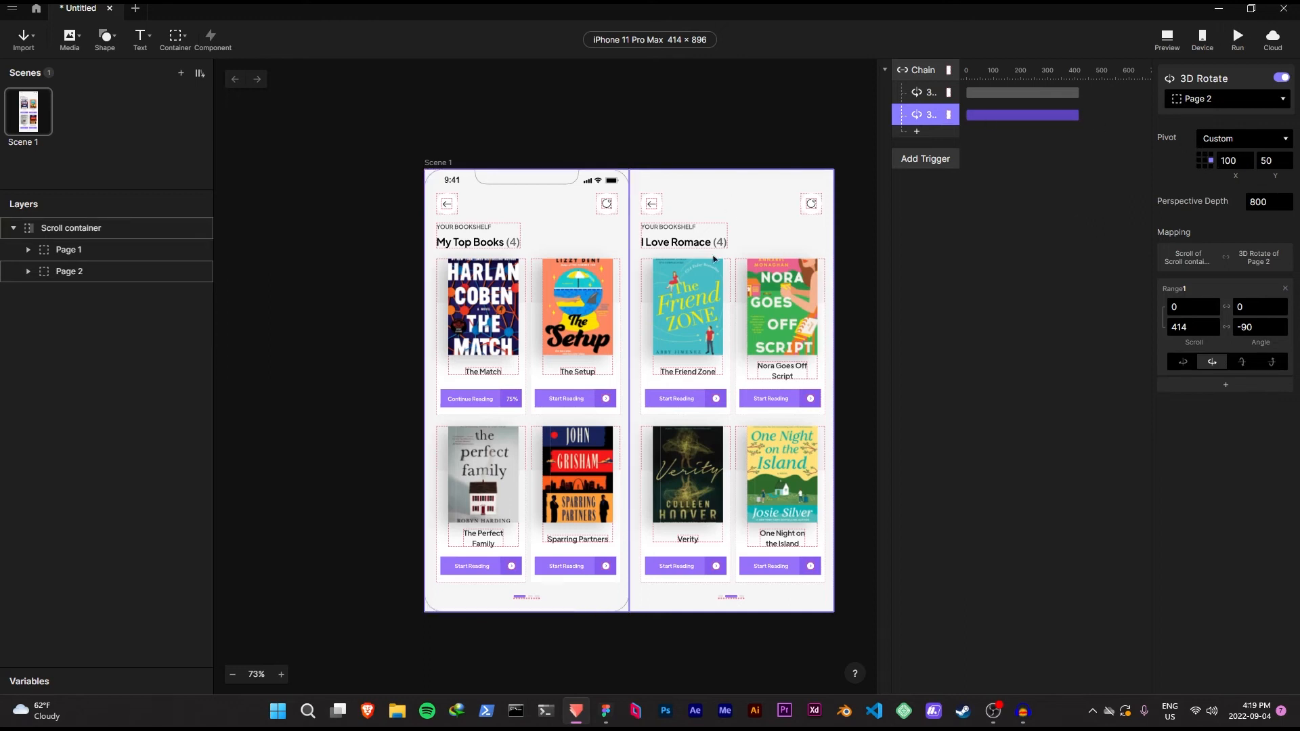
{"action": "left_click", "coordinate": [1198, 162]}
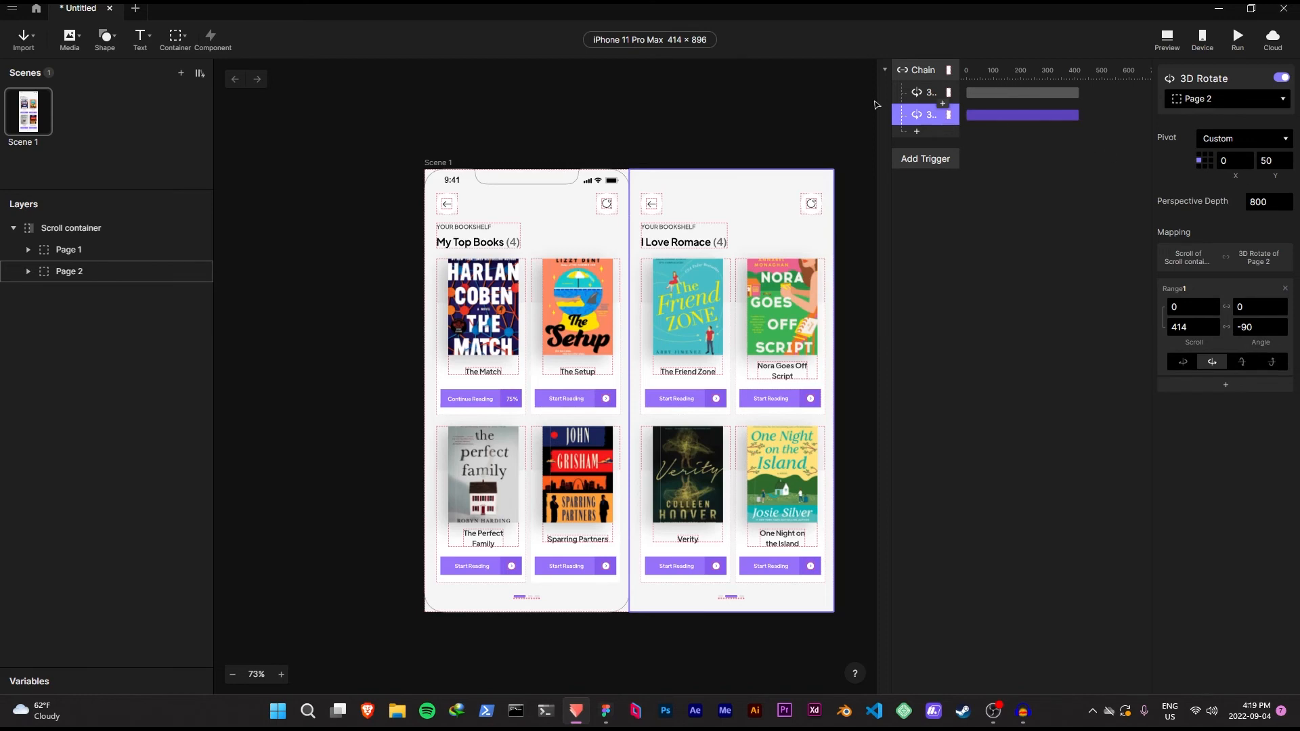
Compare the 3D Rotate settings of Page 1 and Page 2, and check the prototype's screen width in the device selection.
{"action": "left_click", "coordinate": [918, 95]}
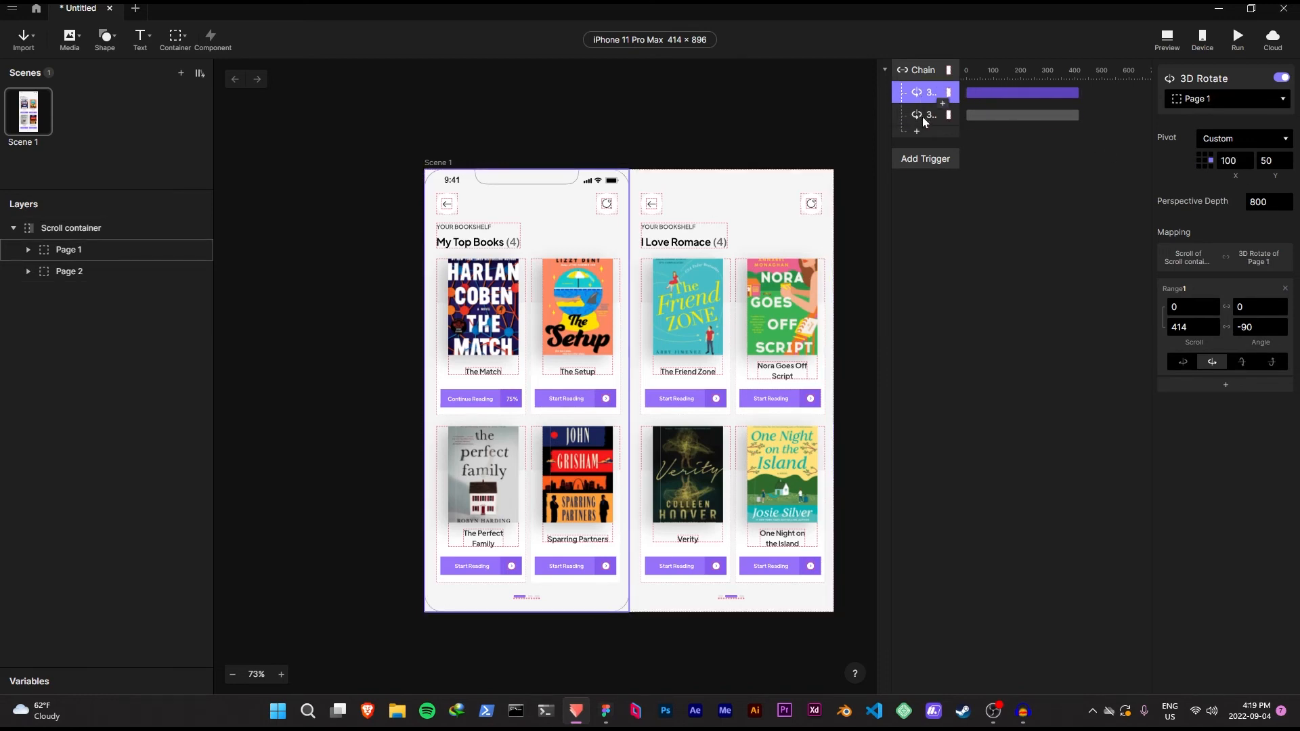
{"action": "left_click", "coordinate": [925, 116]}
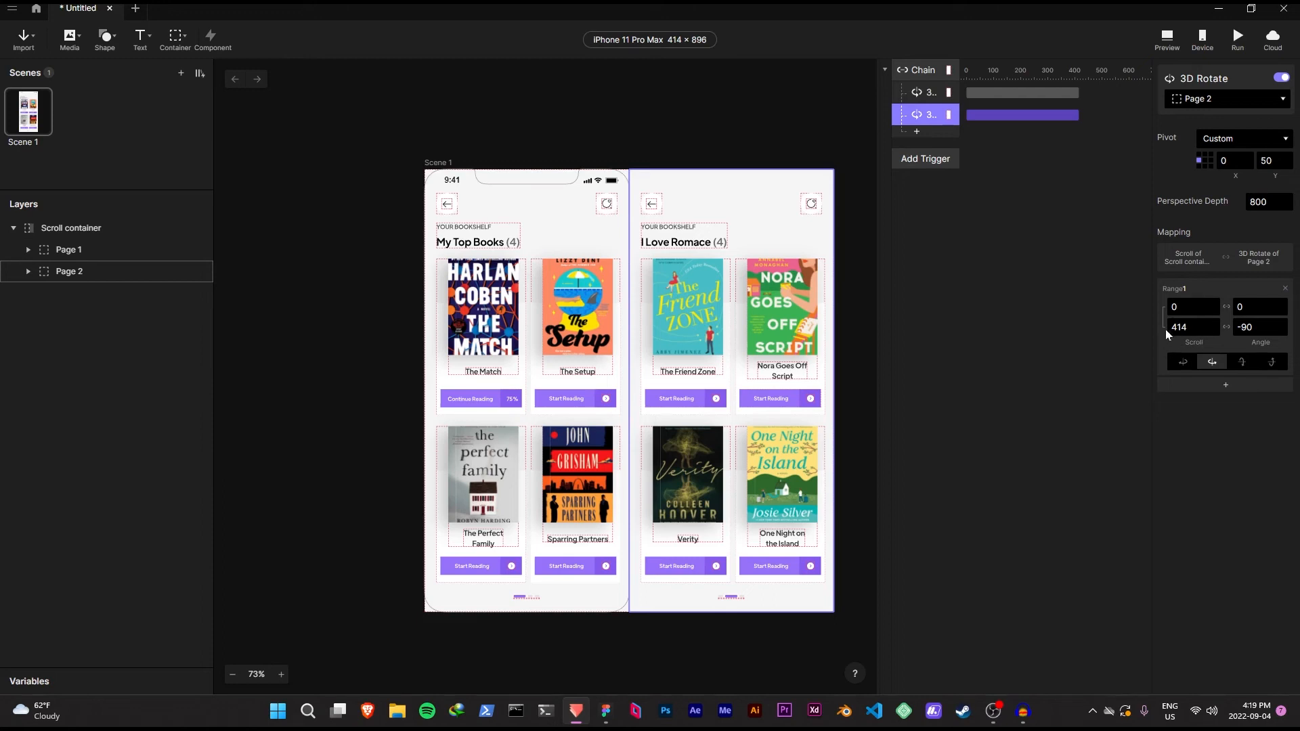
{"action": "left_click", "coordinate": [682, 39]}
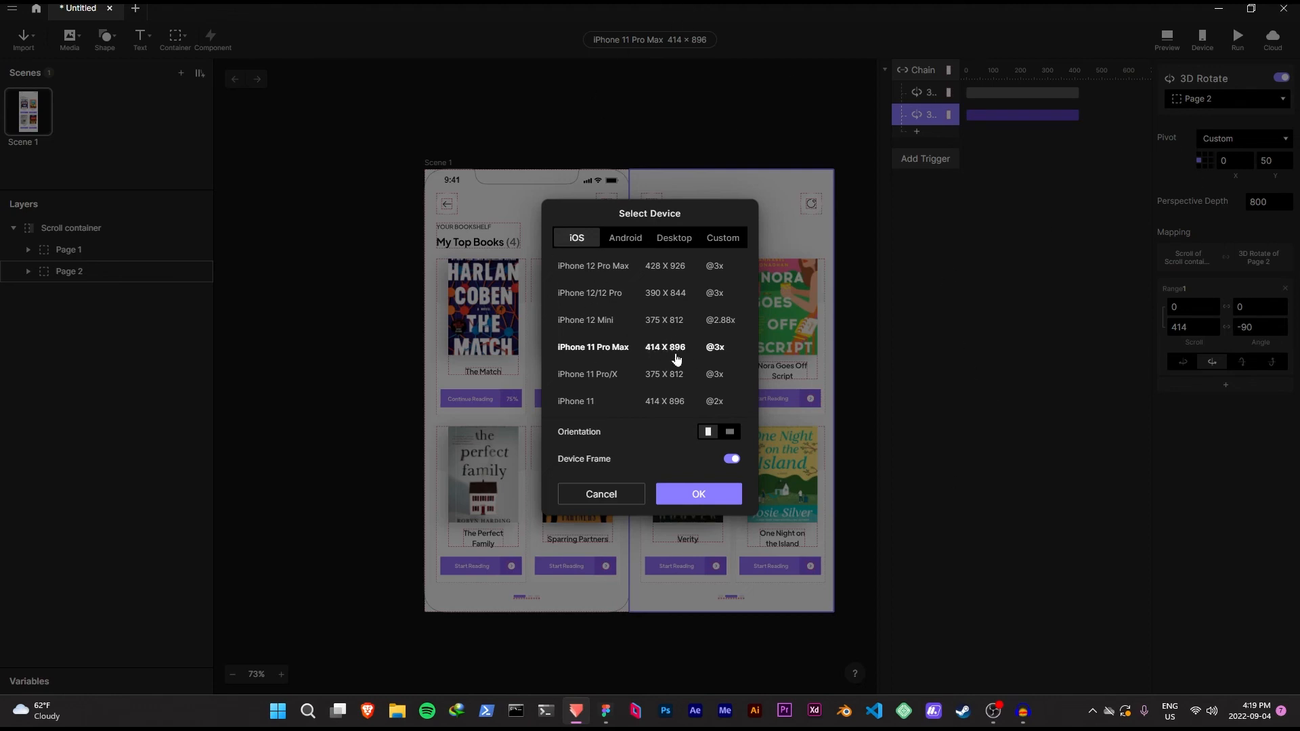
{"action": "left_click", "coordinate": [608, 495]}
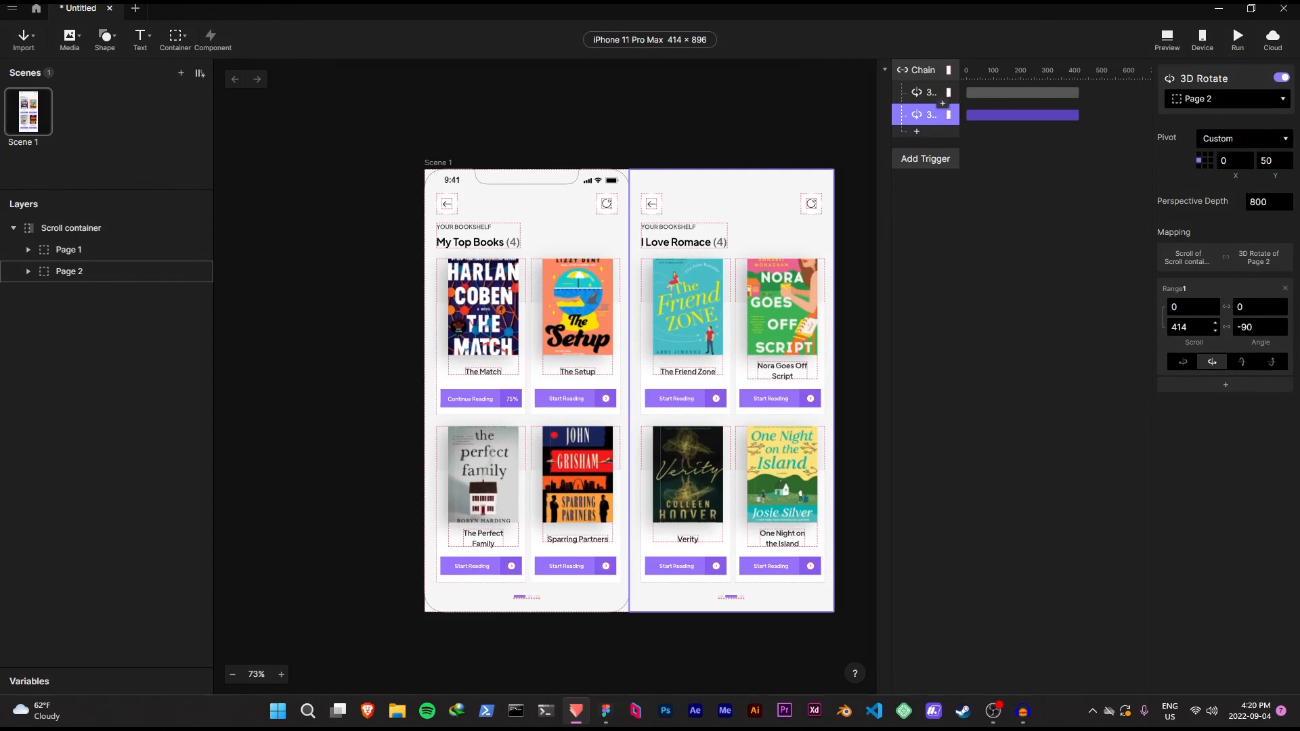
Set Page 2's mapped rotation angle to start at 90 and end at 0.
{"action": "left_click_drag", "start_coordinate": [1253, 308], "coordinate": [1208, 321]}
{"action": "type", "text": "9"}
{"action": "left_click", "coordinate": [1261, 447]}
{"action": "left_click_drag", "start_coordinate": [1258, 327], "coordinate": [1208, 340]}
{"action": "type", "text": "0"}
{"action": "key", "text": "Return"}
Preview the prototype, swipe back and forth between both pages to test the 3D rotation, and put the preview away.
{"action": "left_click", "coordinate": [1166, 36]}
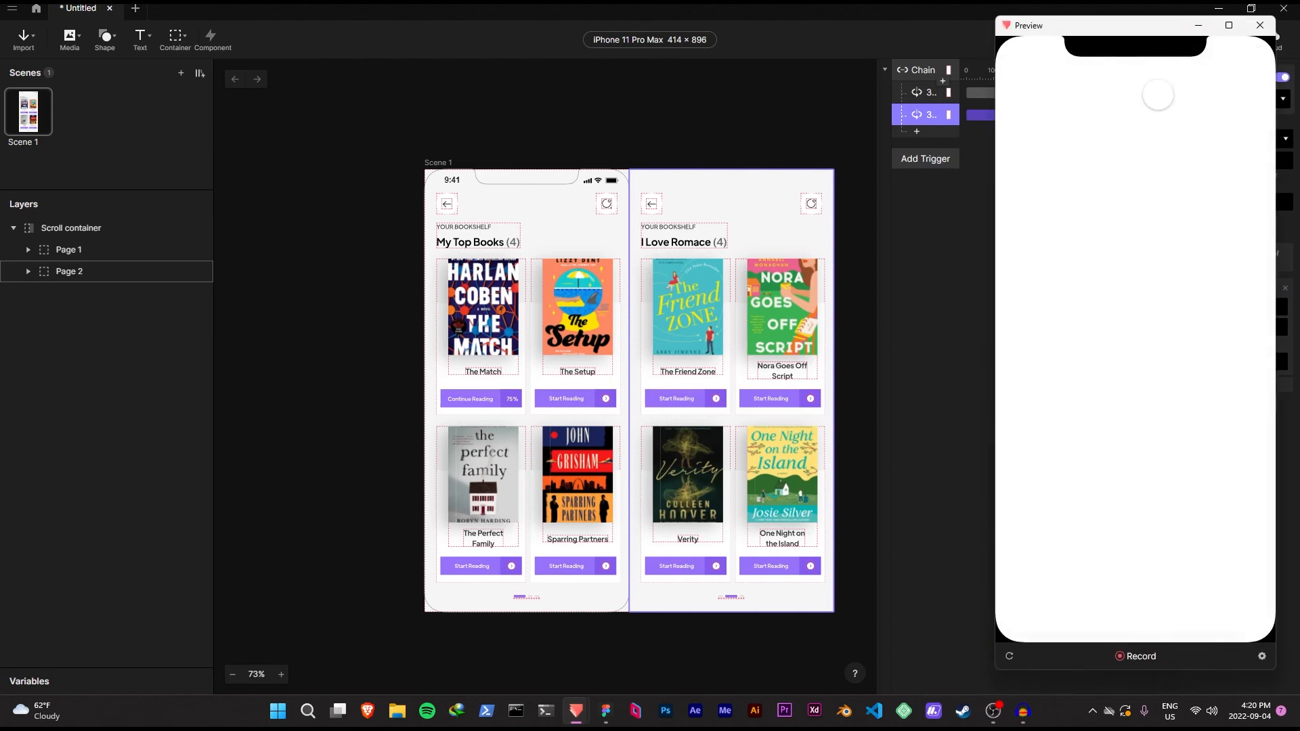
{"action": "left_click_drag", "start_coordinate": [1116, 22], "coordinate": [1065, 34]}
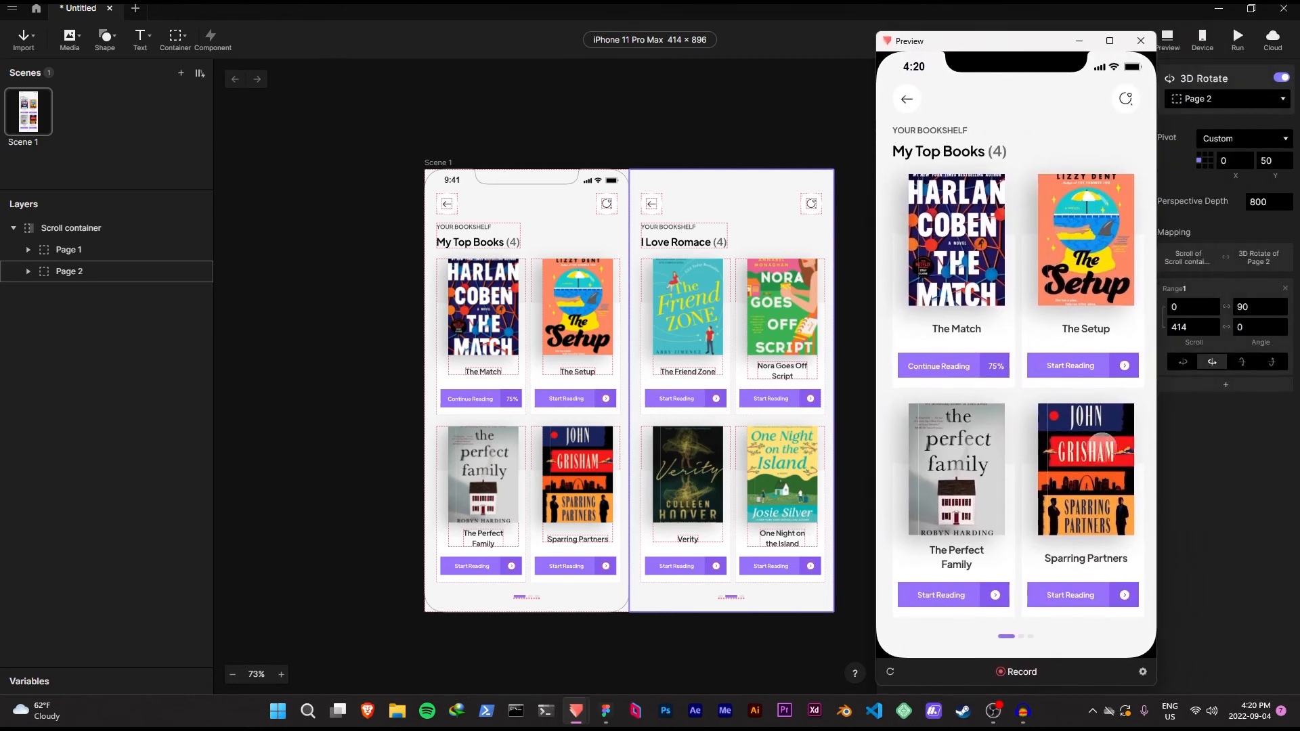
{"action": "left_click_drag", "start_coordinate": [1127, 372], "coordinate": [953, 365]}
{"action": "left_click_drag", "start_coordinate": [1050, 370], "coordinate": [965, 369]}
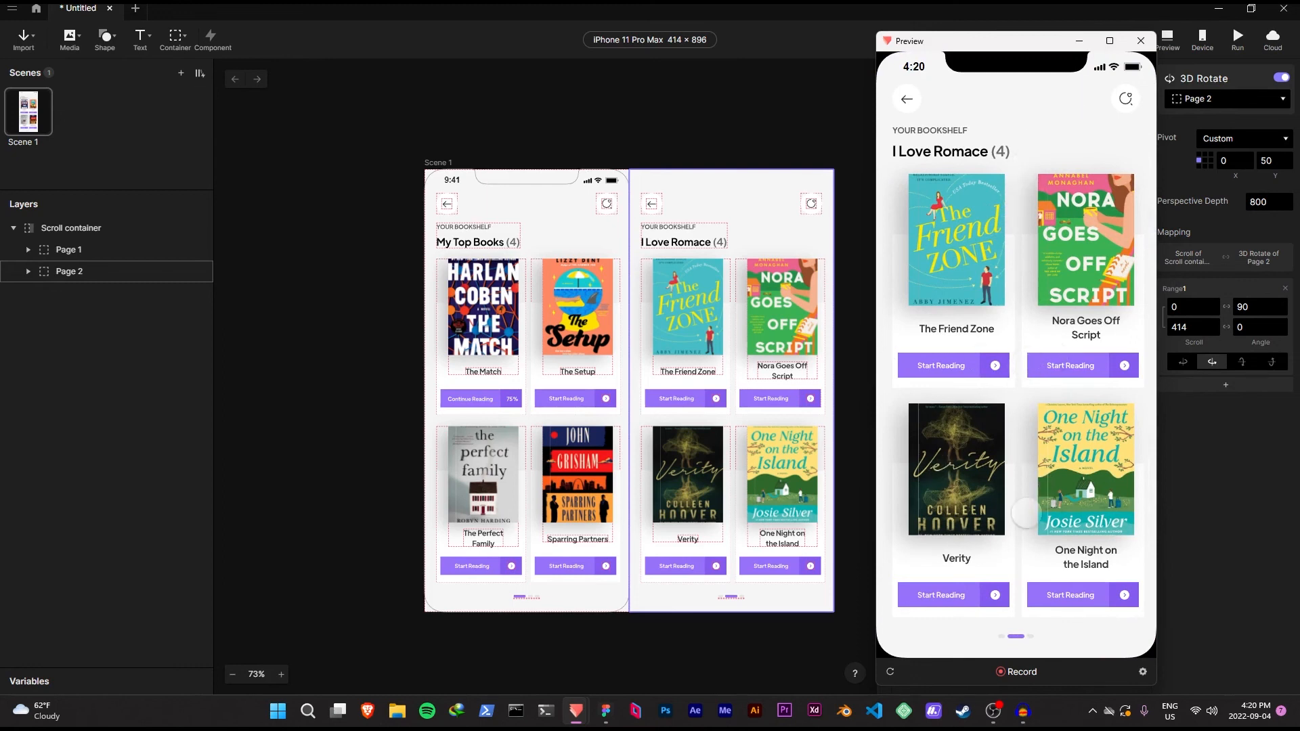
{"action": "left_click_drag", "start_coordinate": [897, 447], "coordinate": [982, 477]}
{"action": "left_click", "coordinate": [1083, 42]}
{"action": "left_click", "coordinate": [682, 107]}
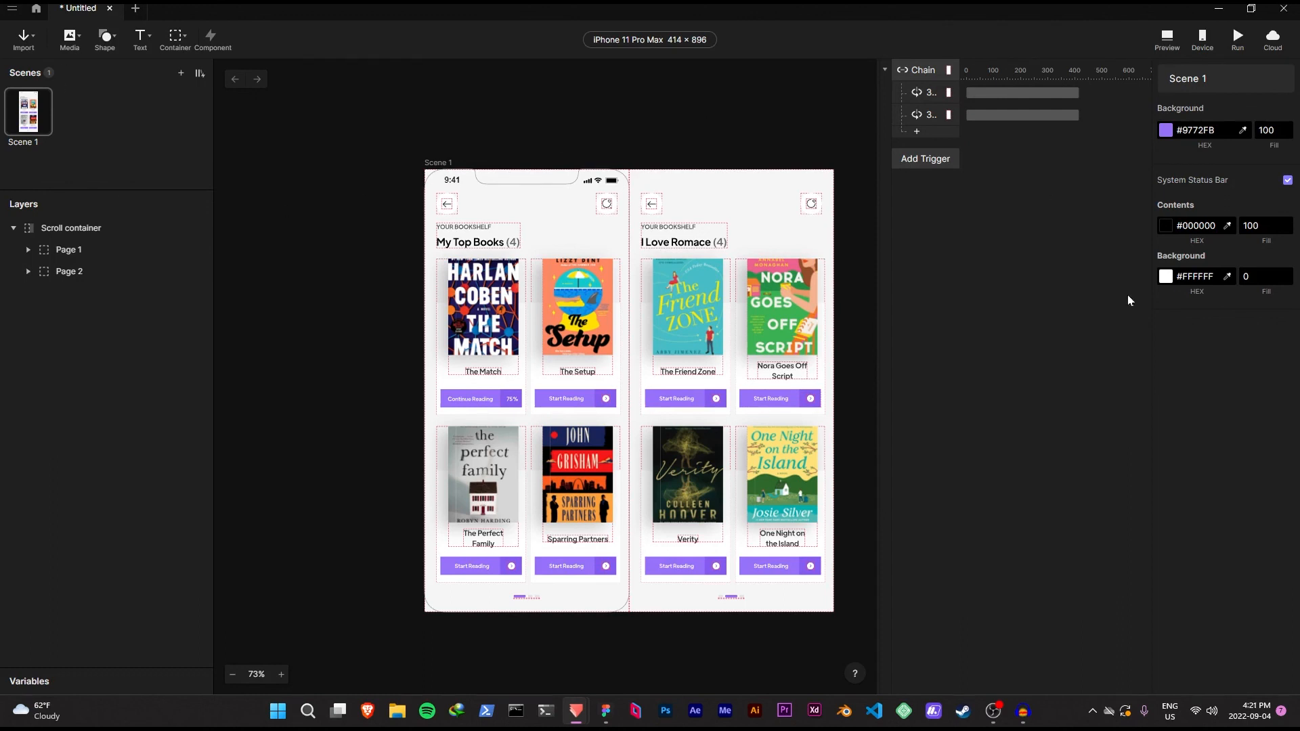
Review the pivot, perspective depth and angle mapping of both pages' 3D Rotate responses side by side.
{"action": "left_click", "coordinate": [920, 98]}
{"action": "left_click", "coordinate": [921, 118]}
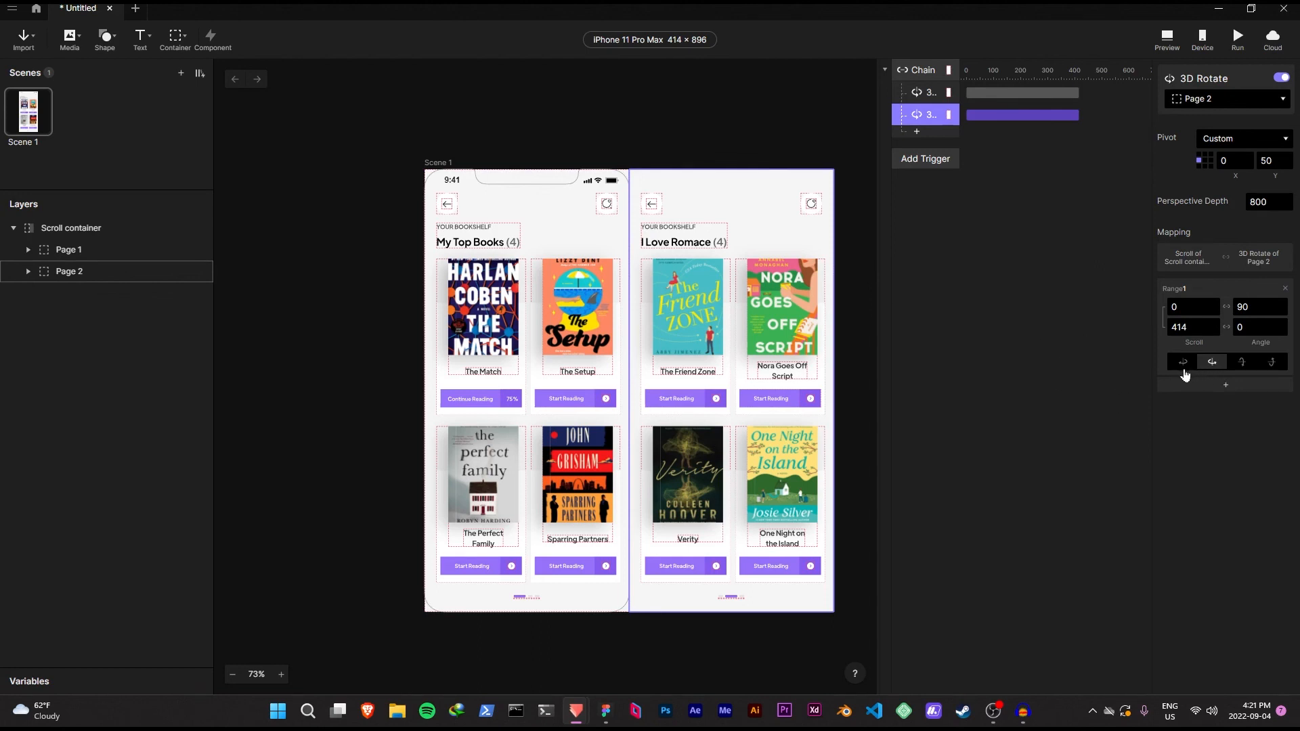
{"action": "left_click", "coordinate": [919, 97]}
{"action": "left_click", "coordinate": [929, 118]}
{"action": "left_click", "coordinate": [929, 97]}
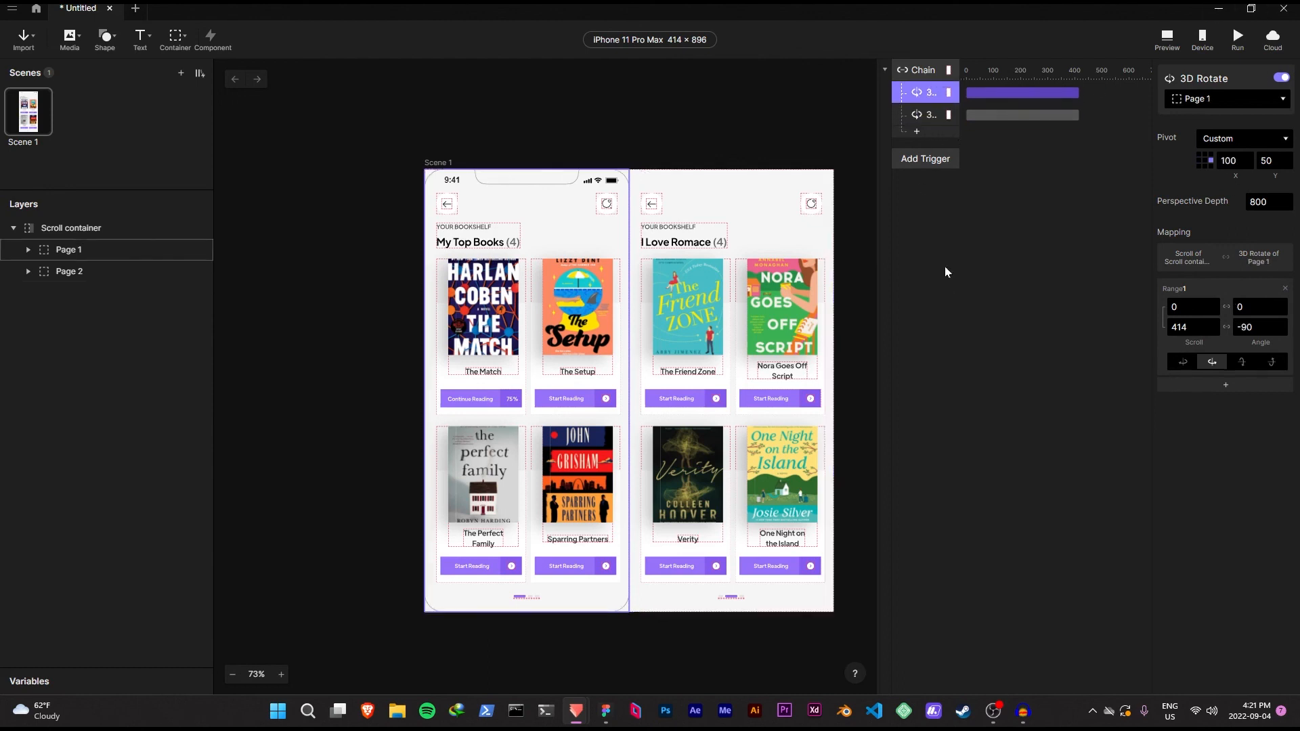